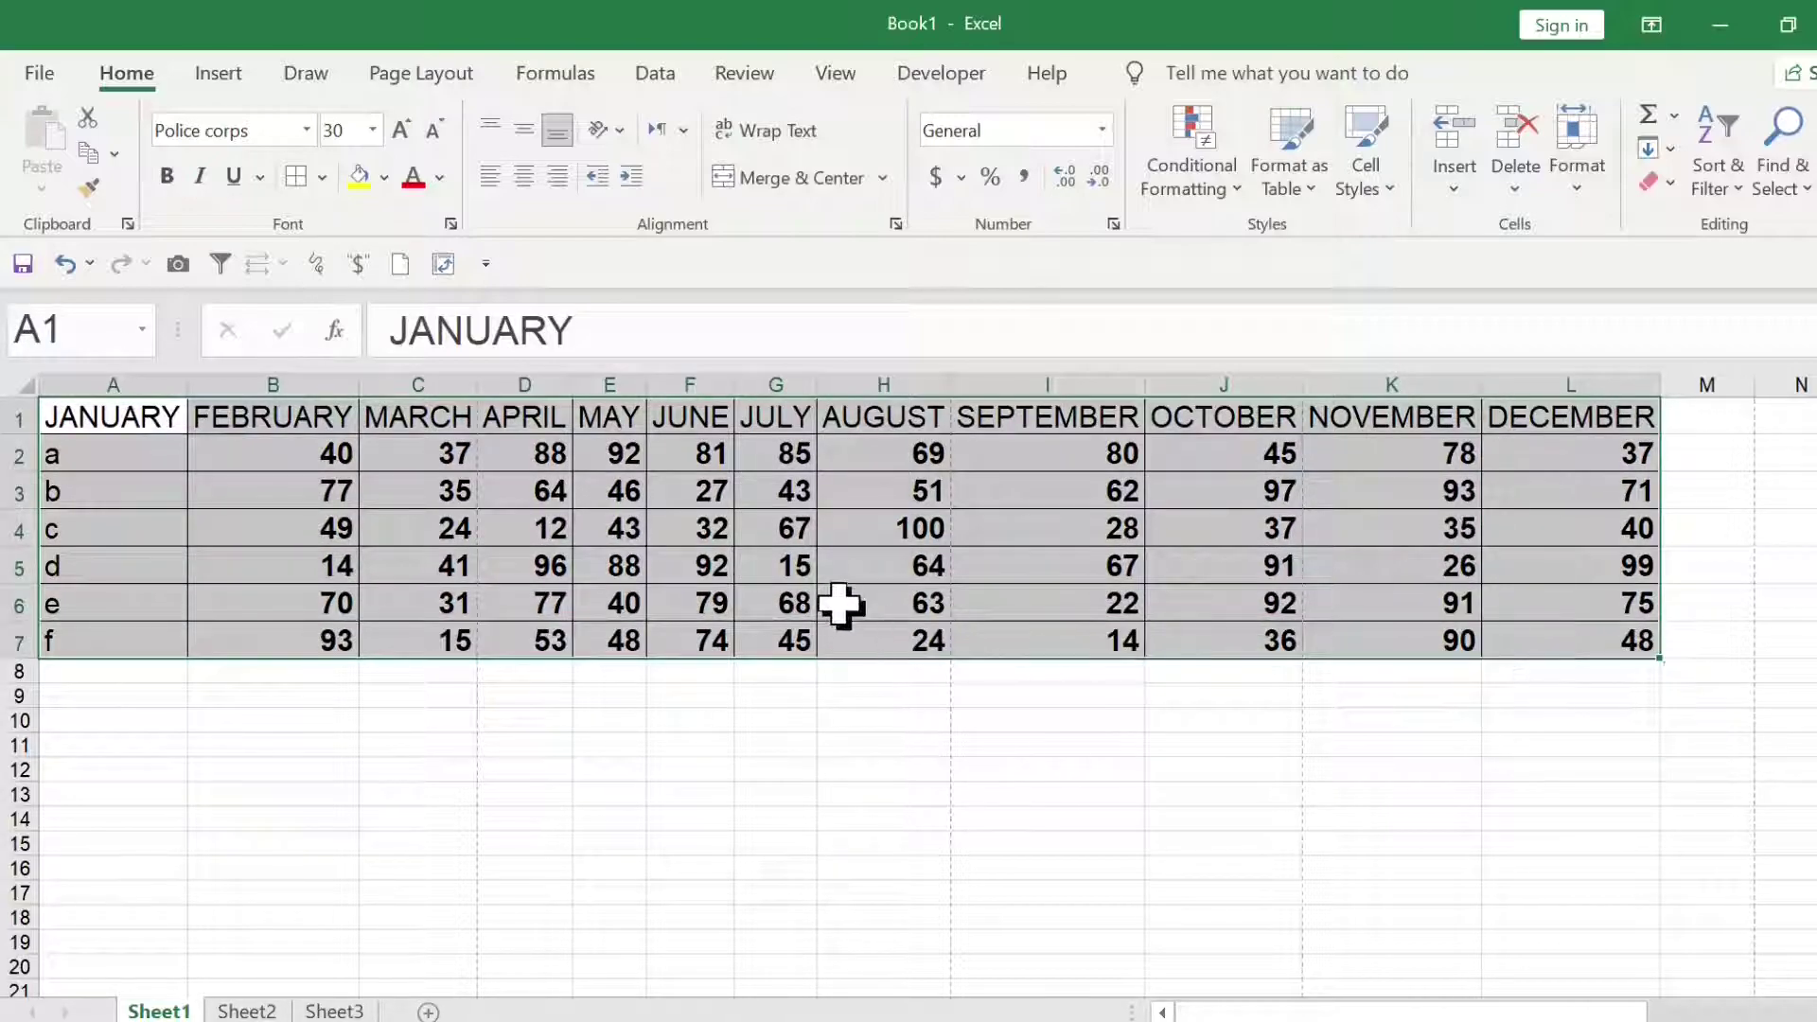
# Open the print preview of the month table and page through it to examine how the columns split across pages
pyautogui.click(831, 506)
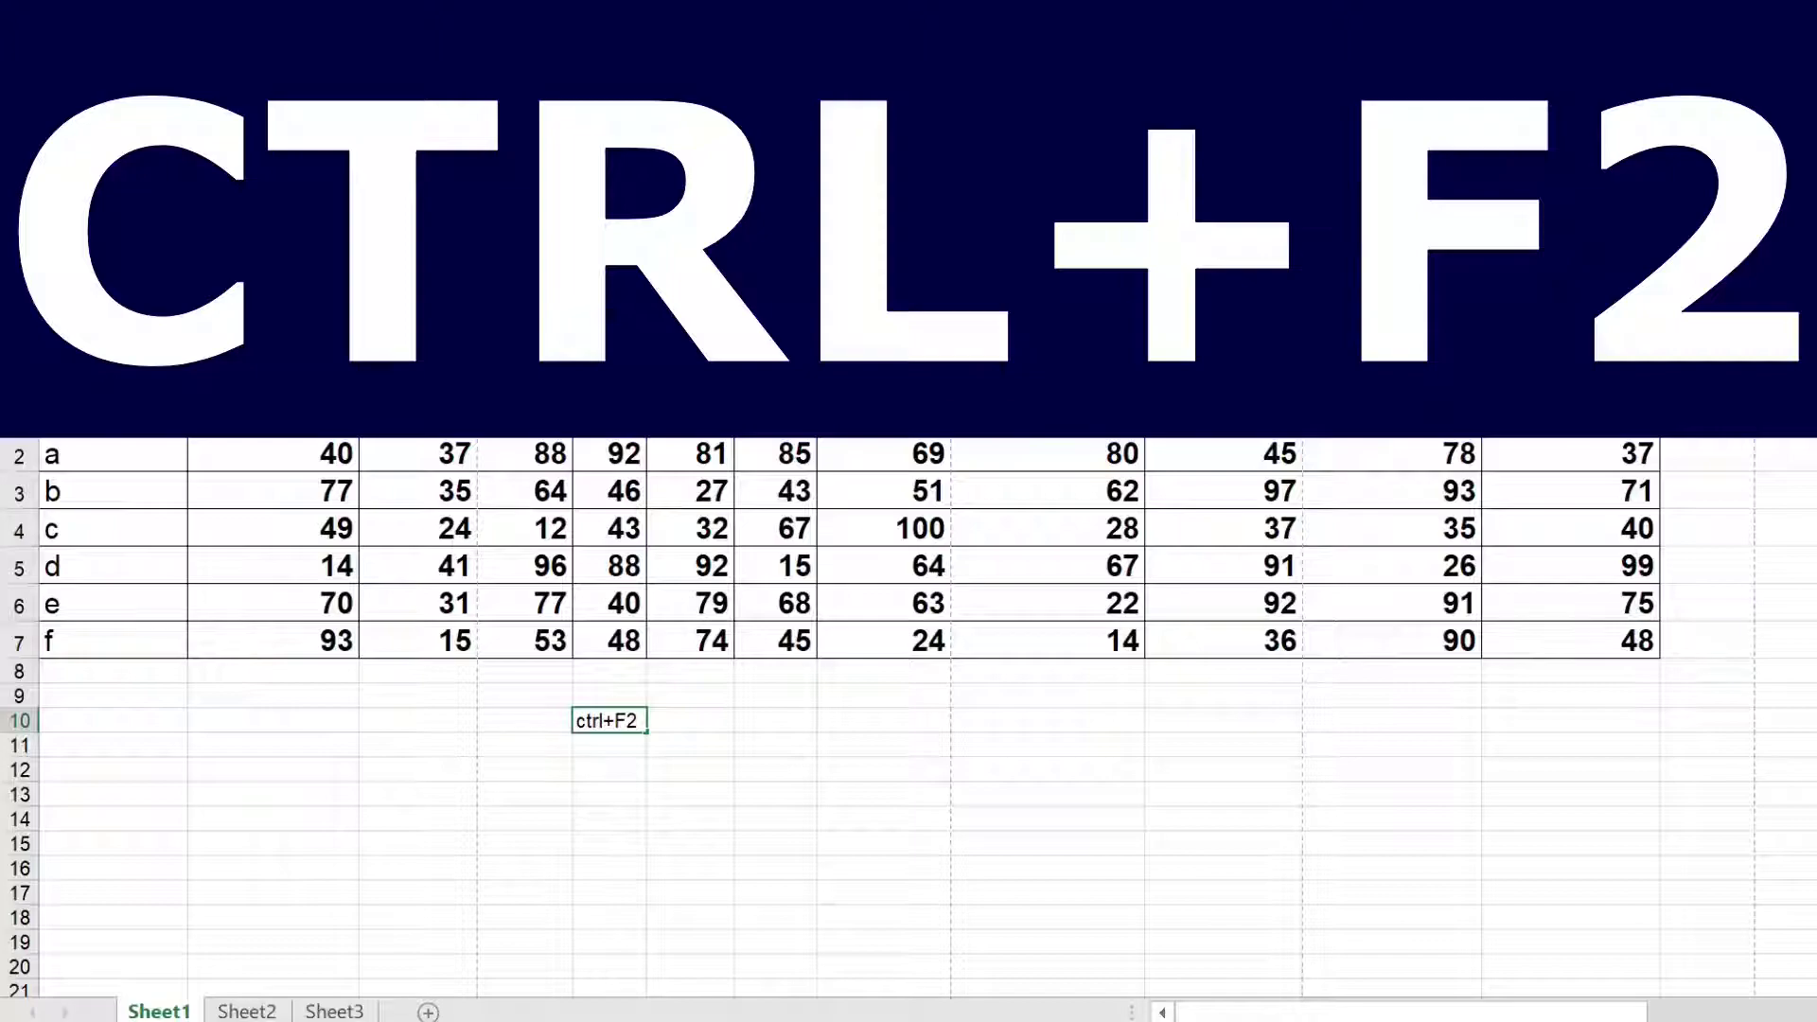
pyautogui.hotkey('ctrl', 'F2')
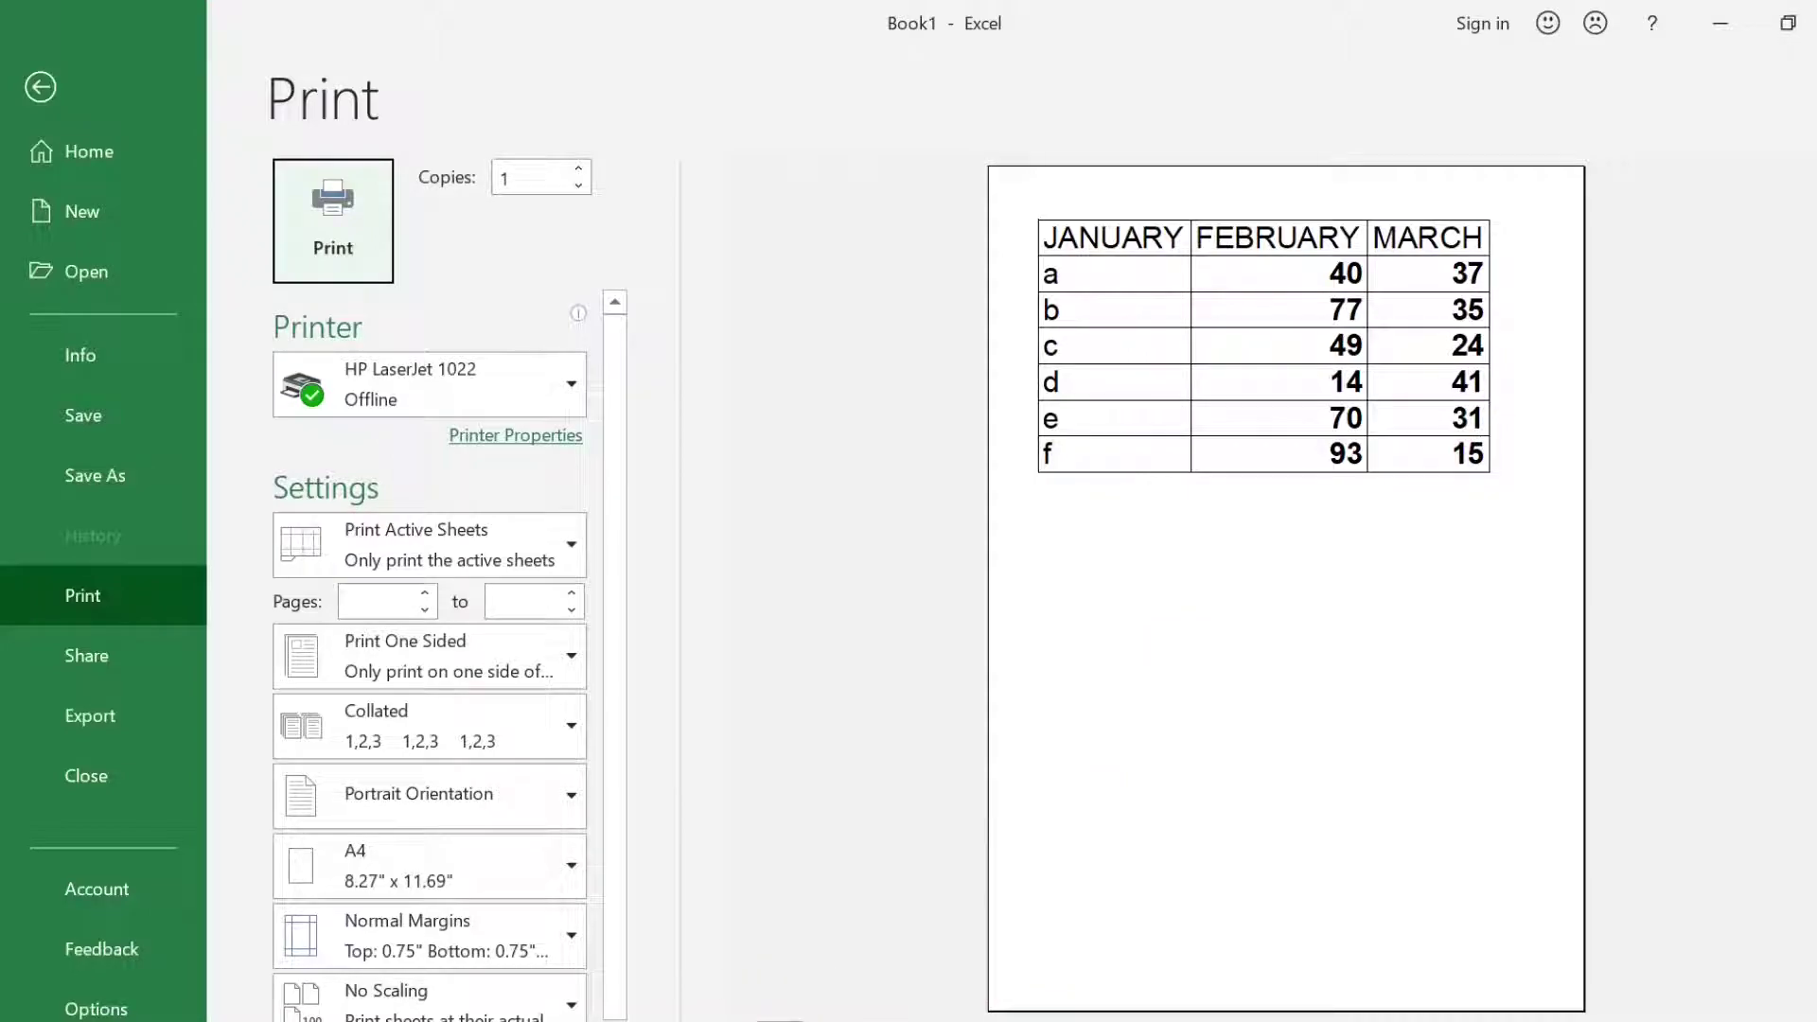
pyautogui.click(851, 1014)
pyautogui.click(851, 1015)
pyautogui.click(852, 1015)
pyautogui.click(719, 1015)
pyautogui.click(719, 1014)
pyautogui.click(719, 1015)
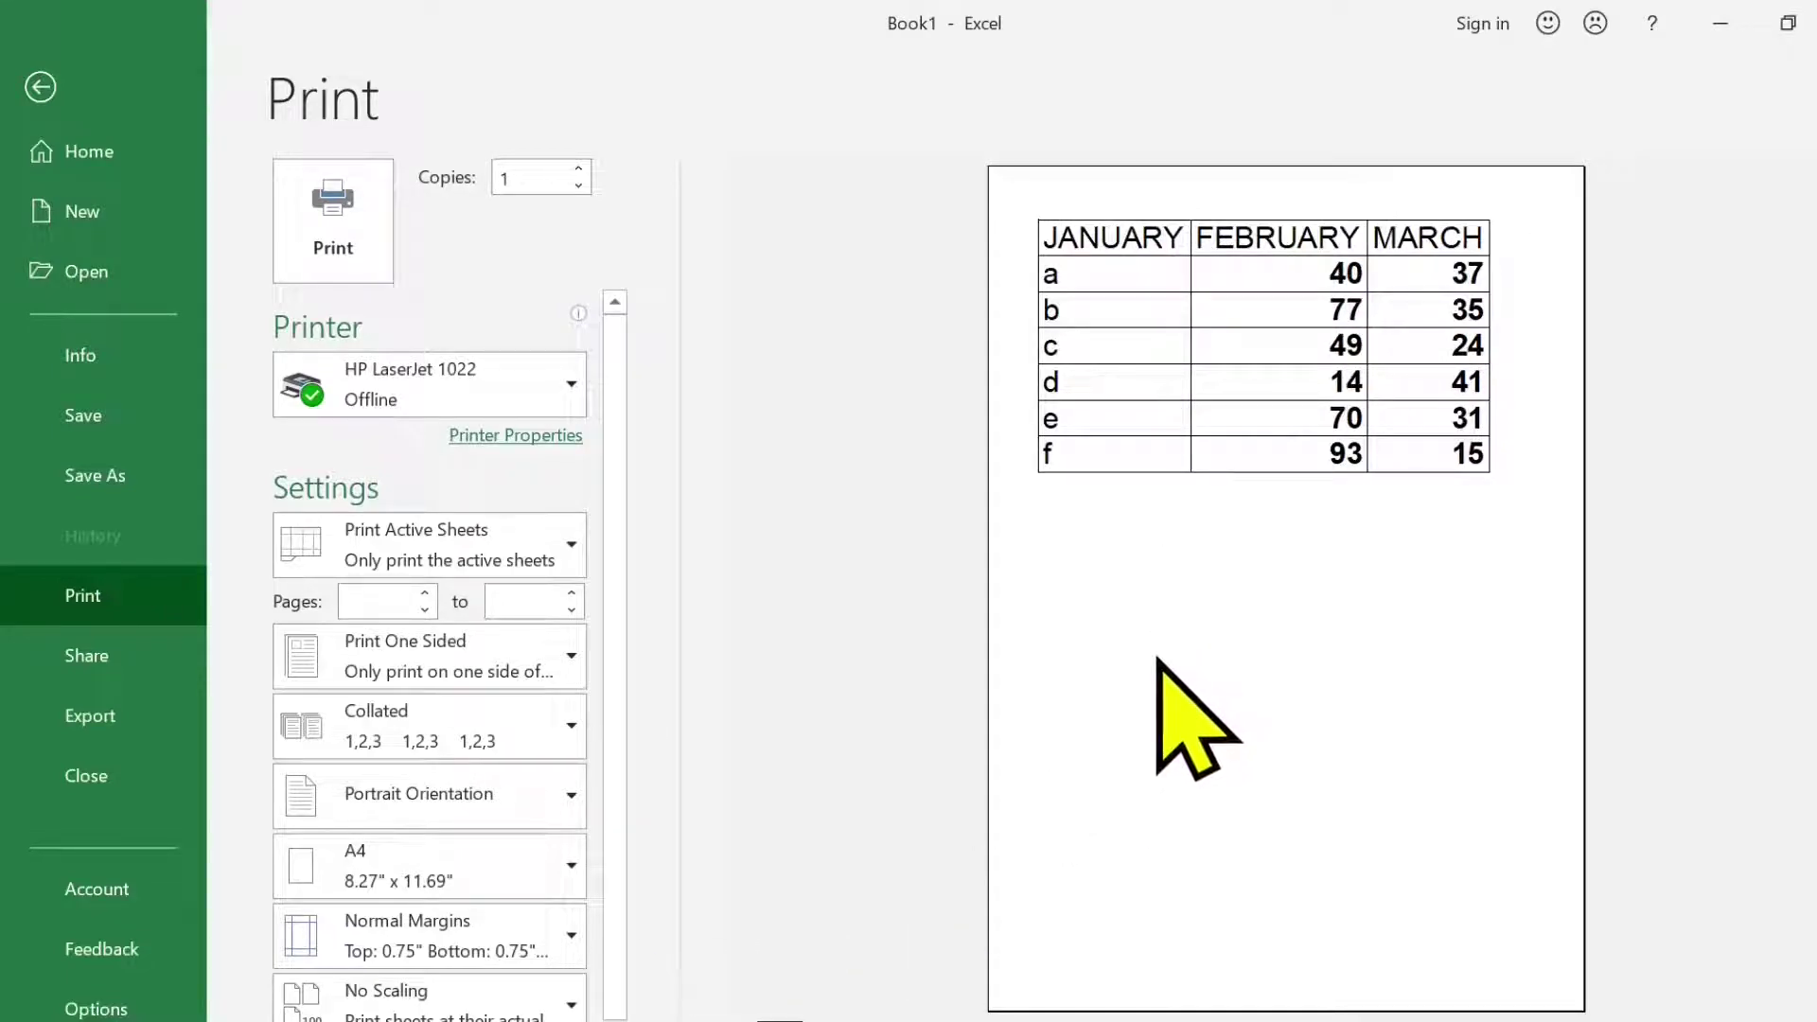
pyautogui.scroll(-3, 1159, 663)
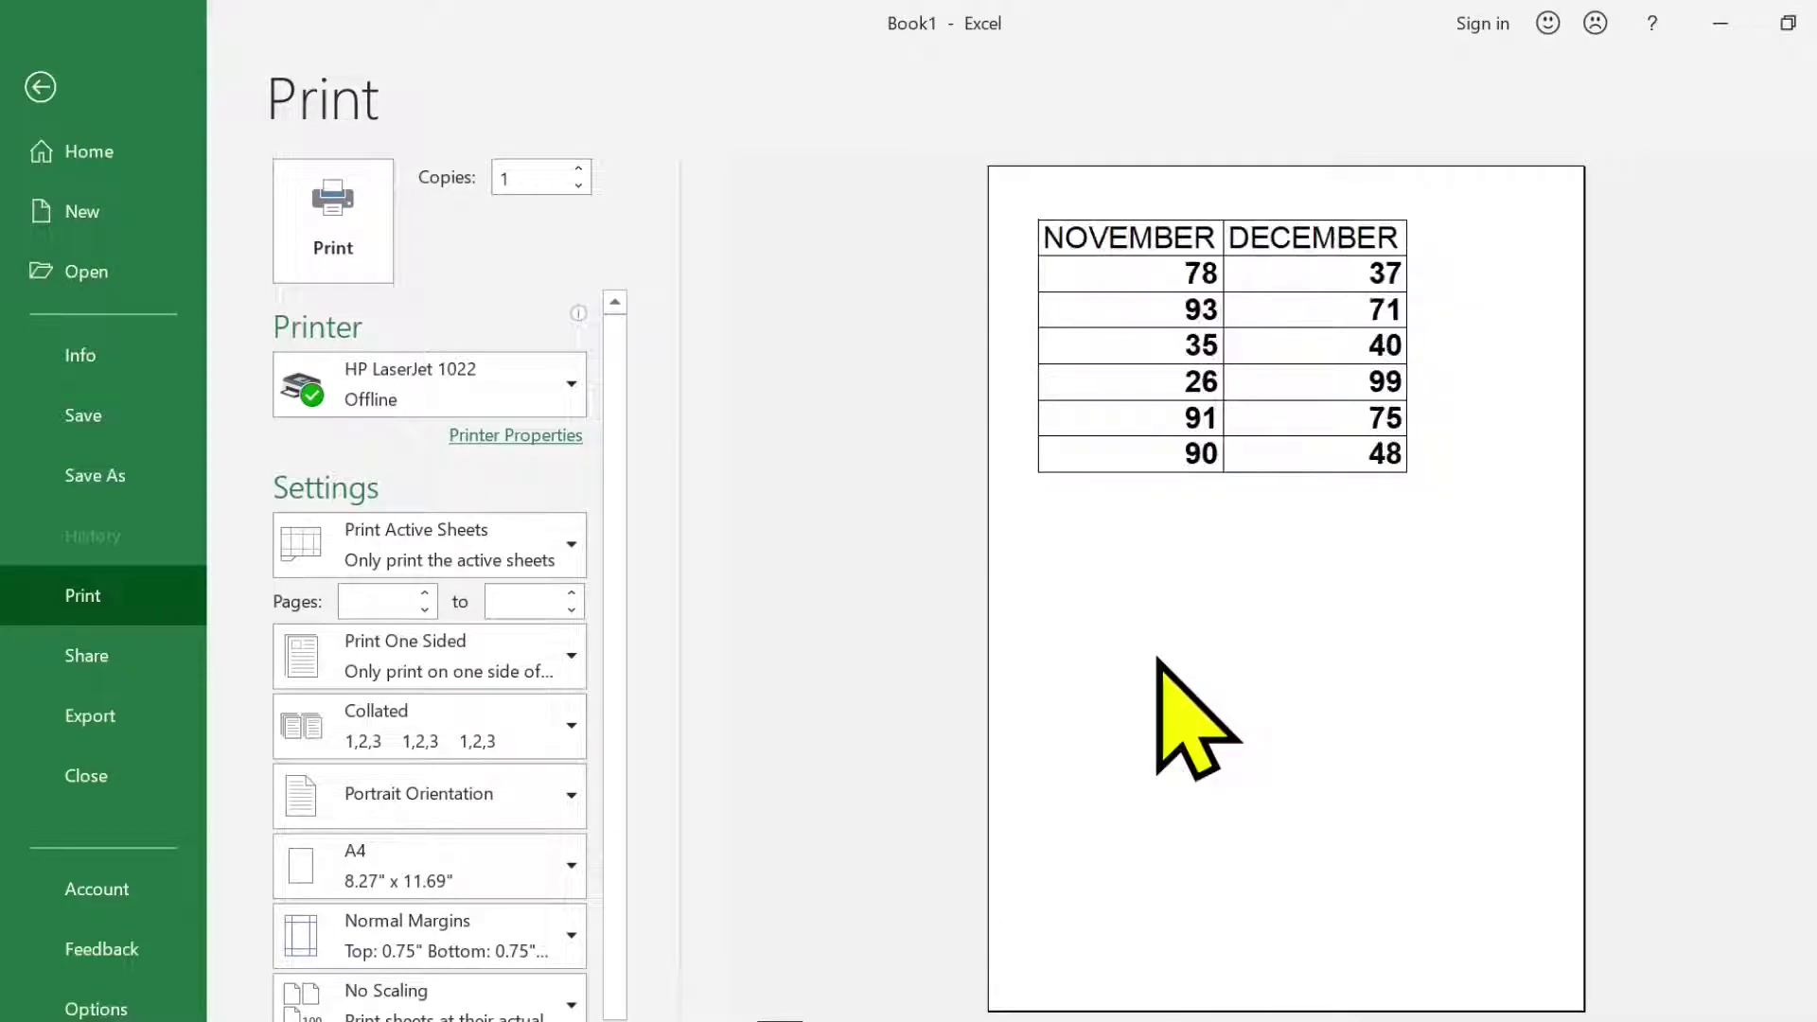
pyautogui.scroll(3, 1158, 659)
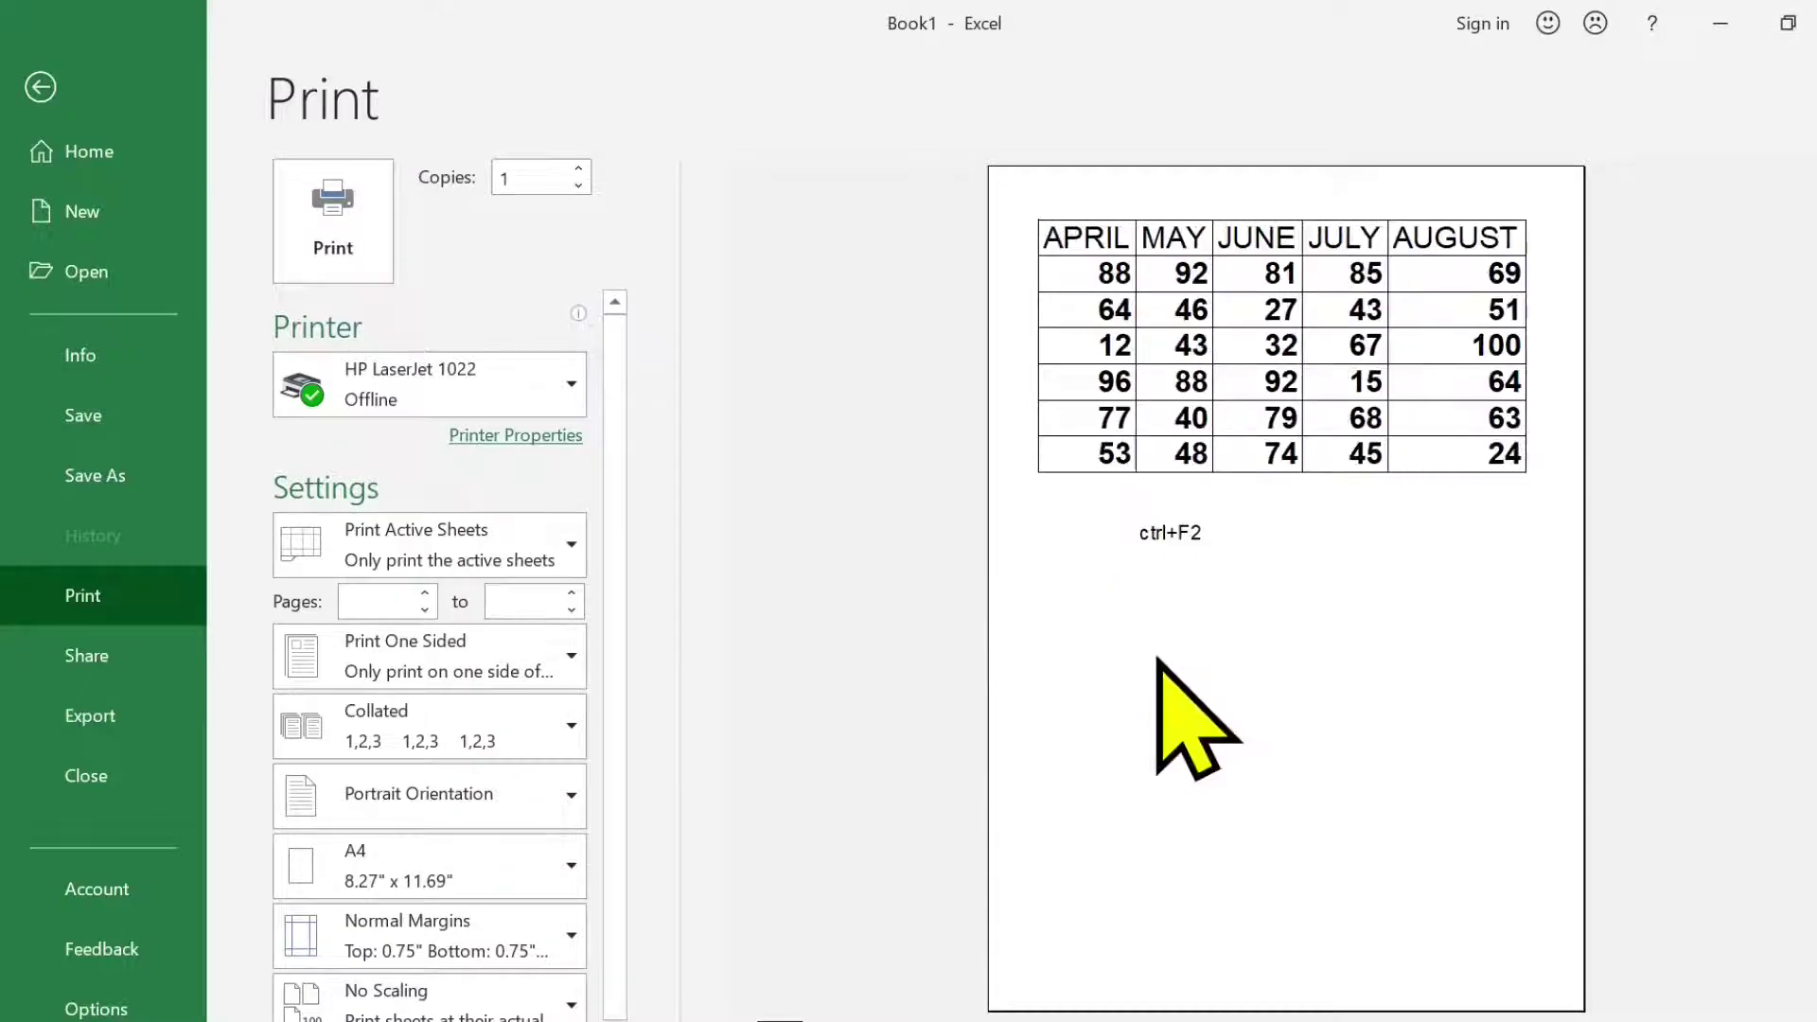
pyautogui.scroll(-3, 1157, 629)
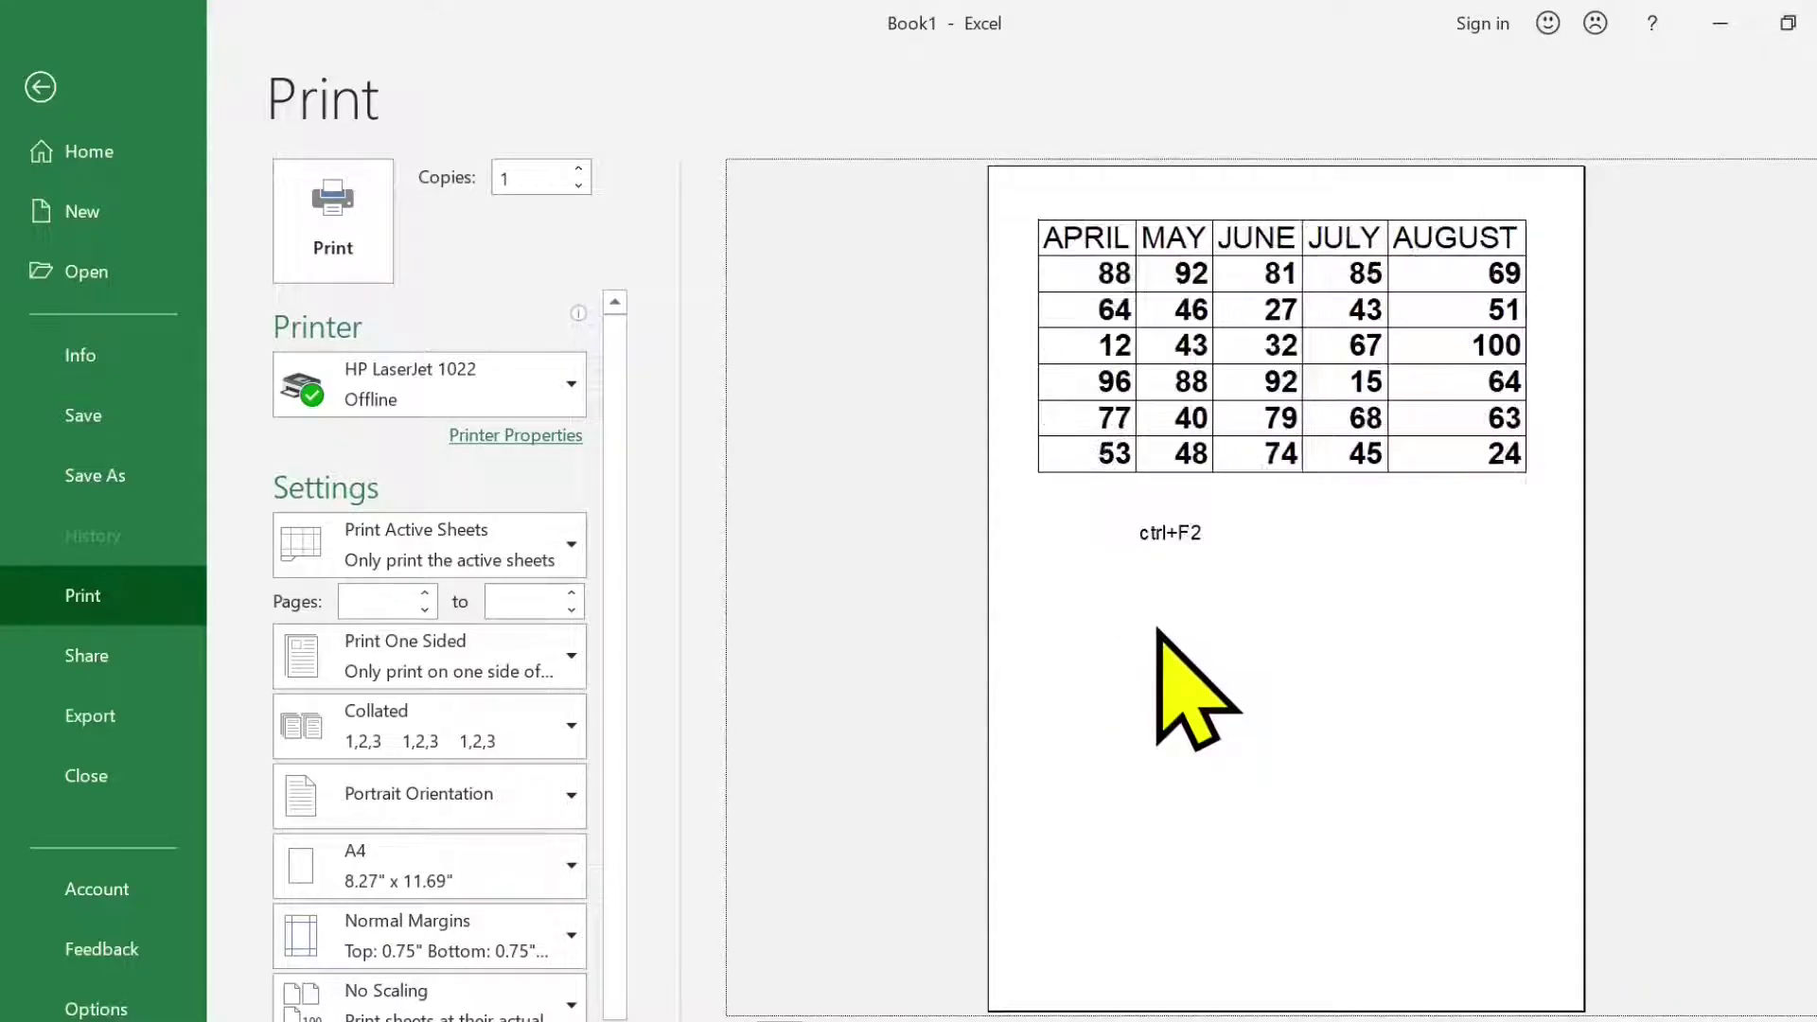
pyautogui.scroll(2, 1194, 688)
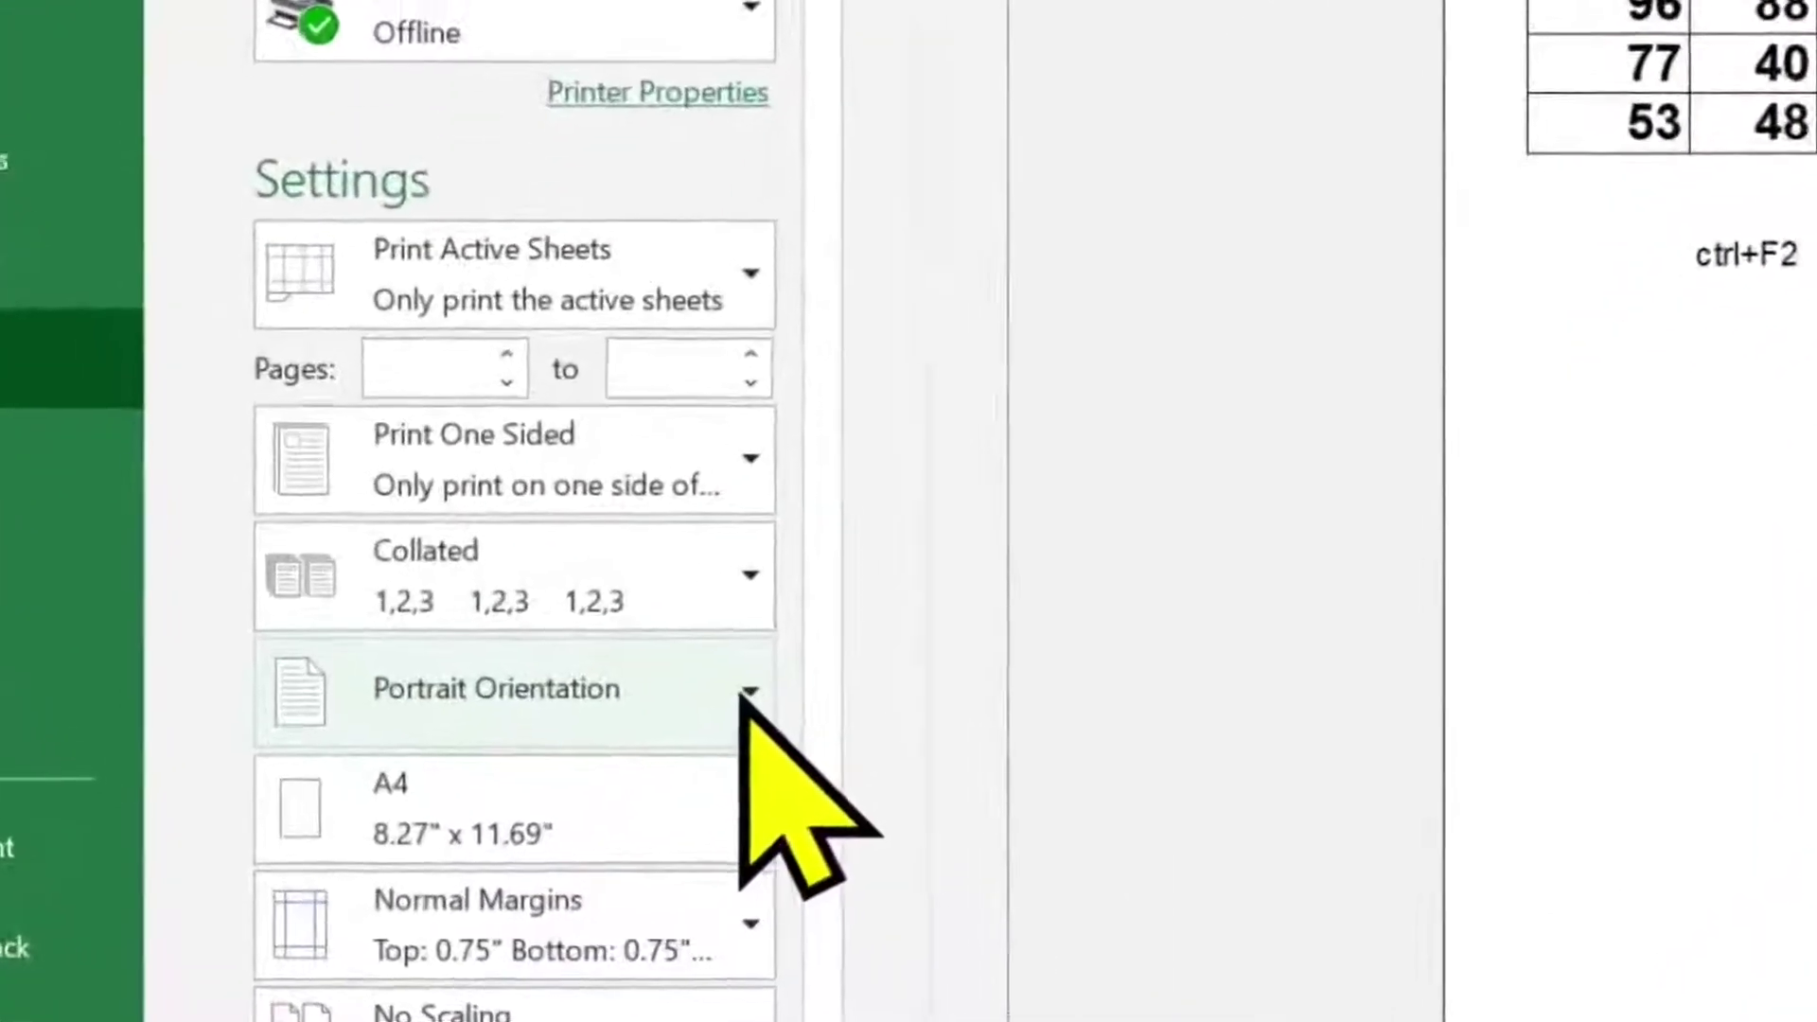
# Try landscape orientation for the printout and return it to portrait
pyautogui.click(660, 740)
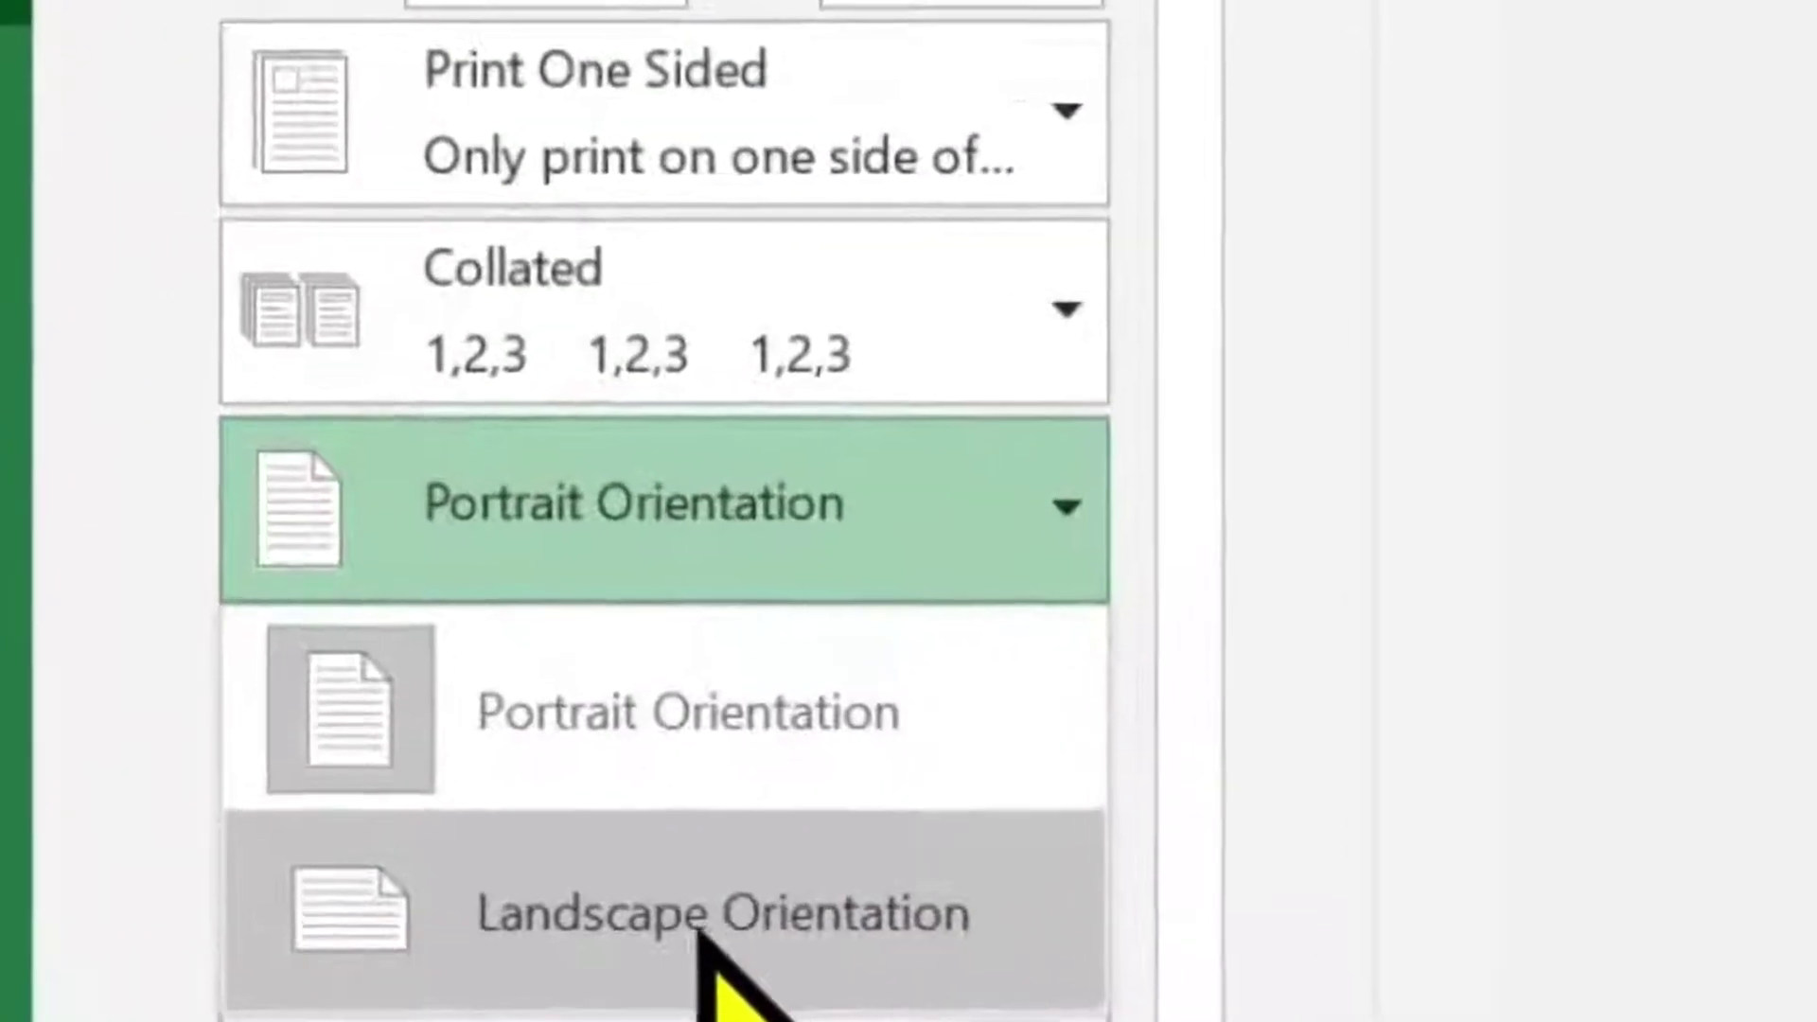
pyautogui.click(636, 928)
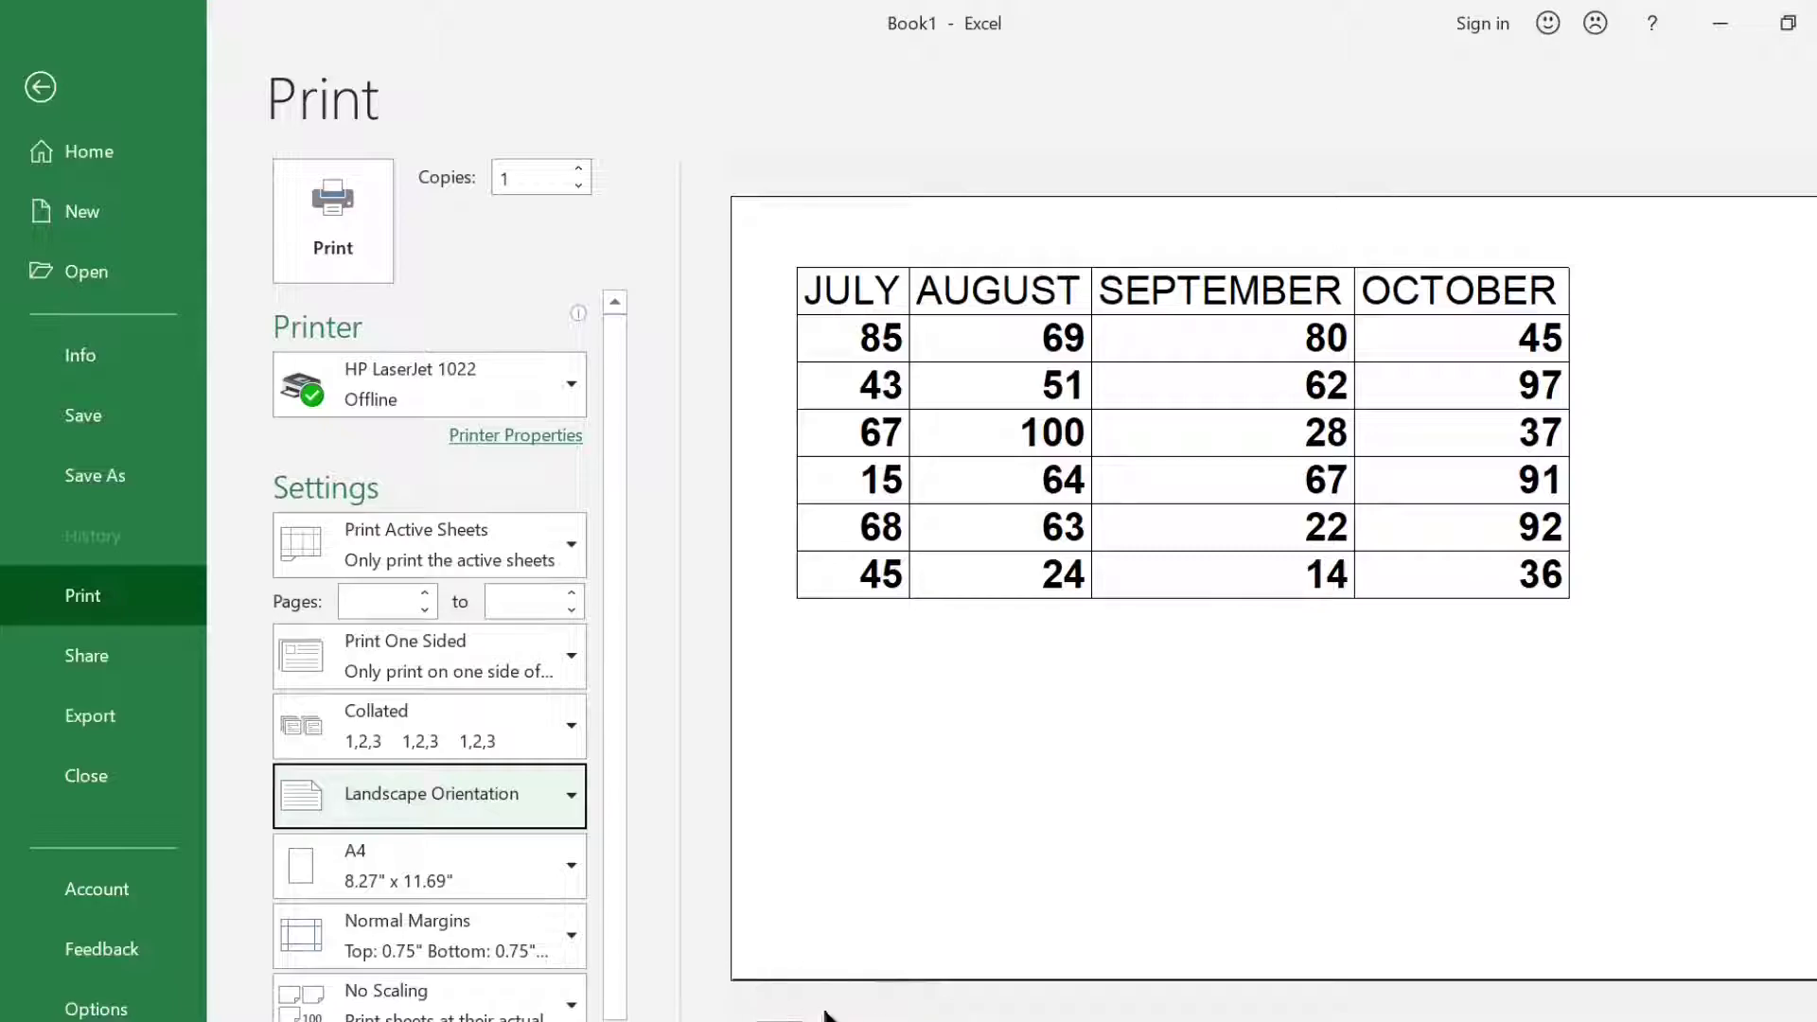
pyautogui.click(544, 795)
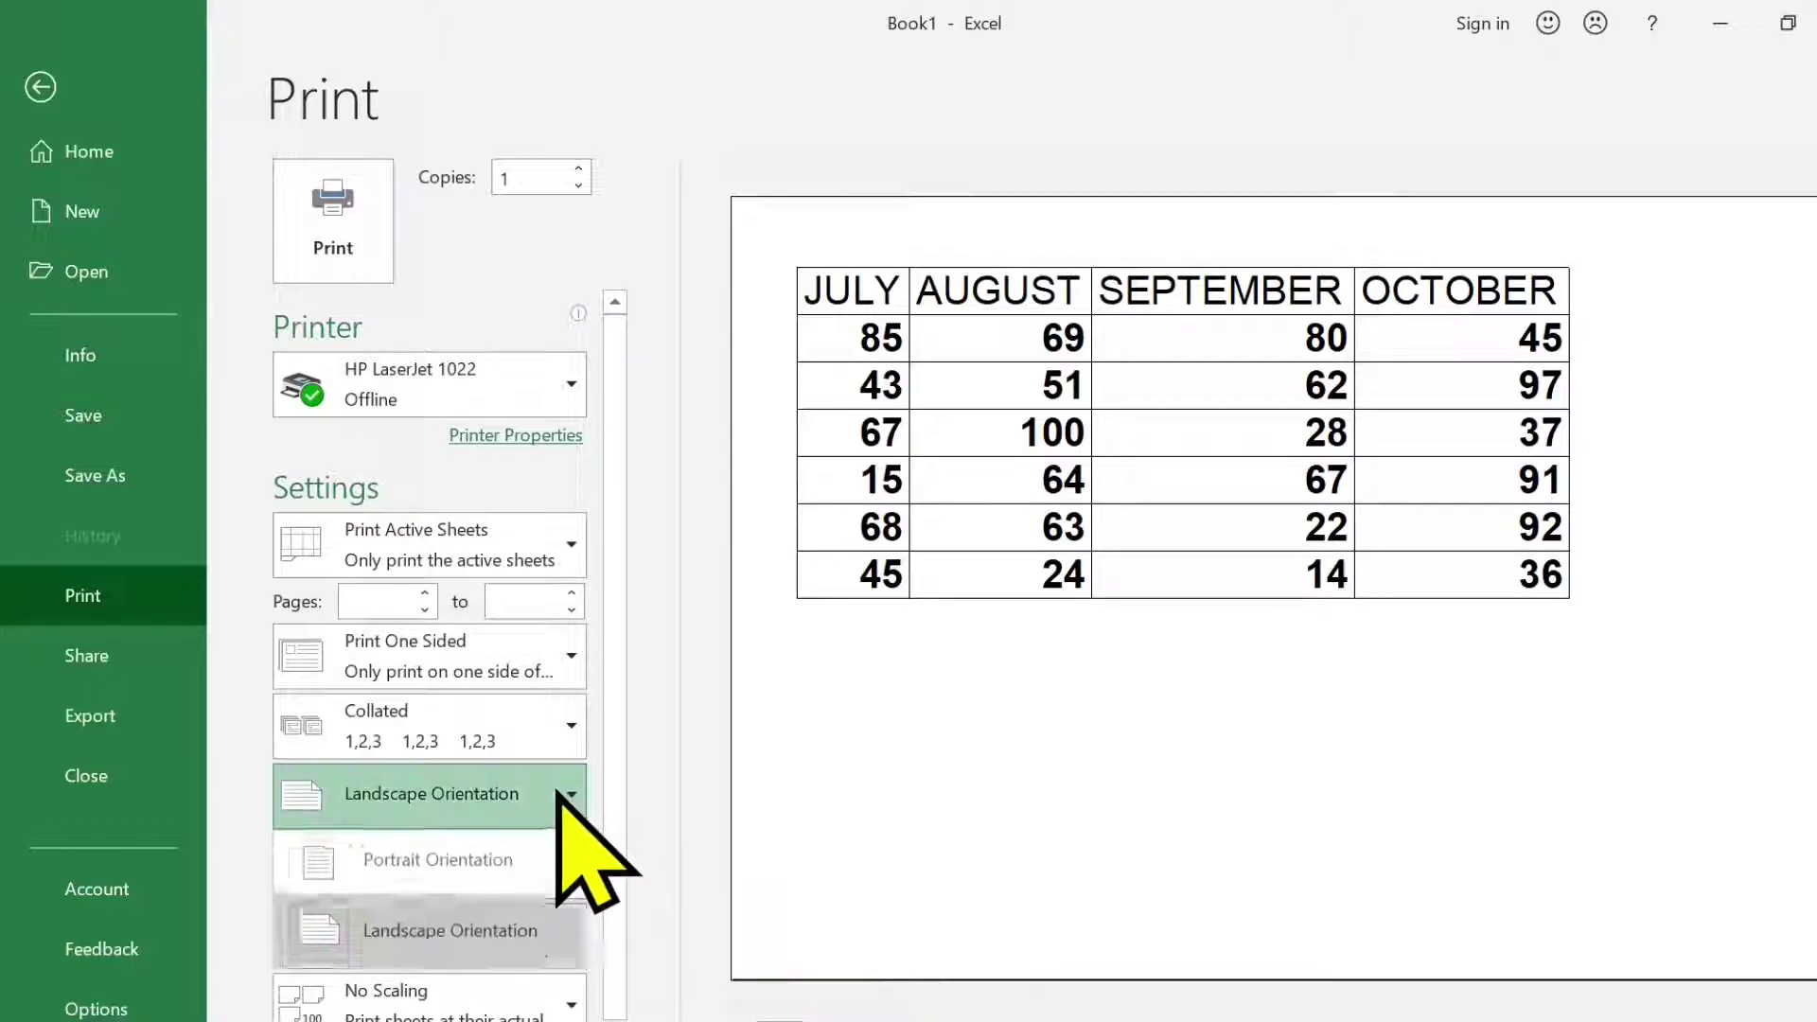
pyautogui.click(471, 865)
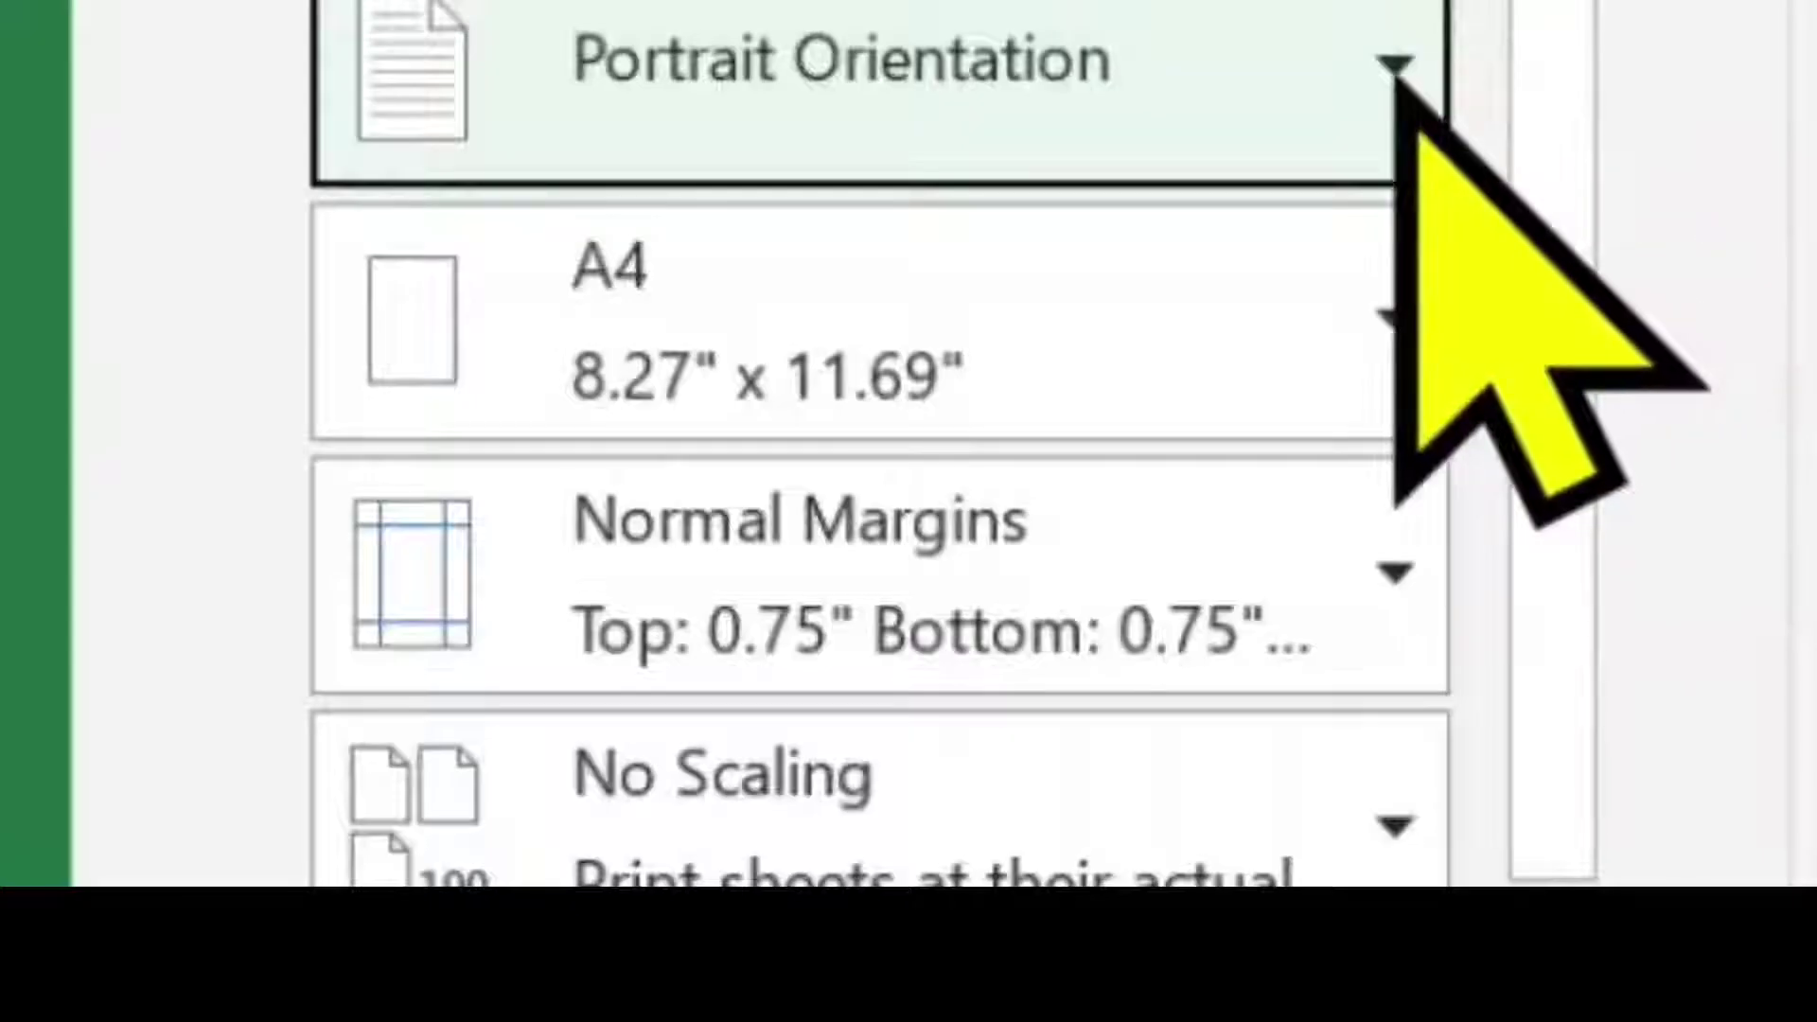
pyautogui.click(572, 795)
pyautogui.click(571, 795)
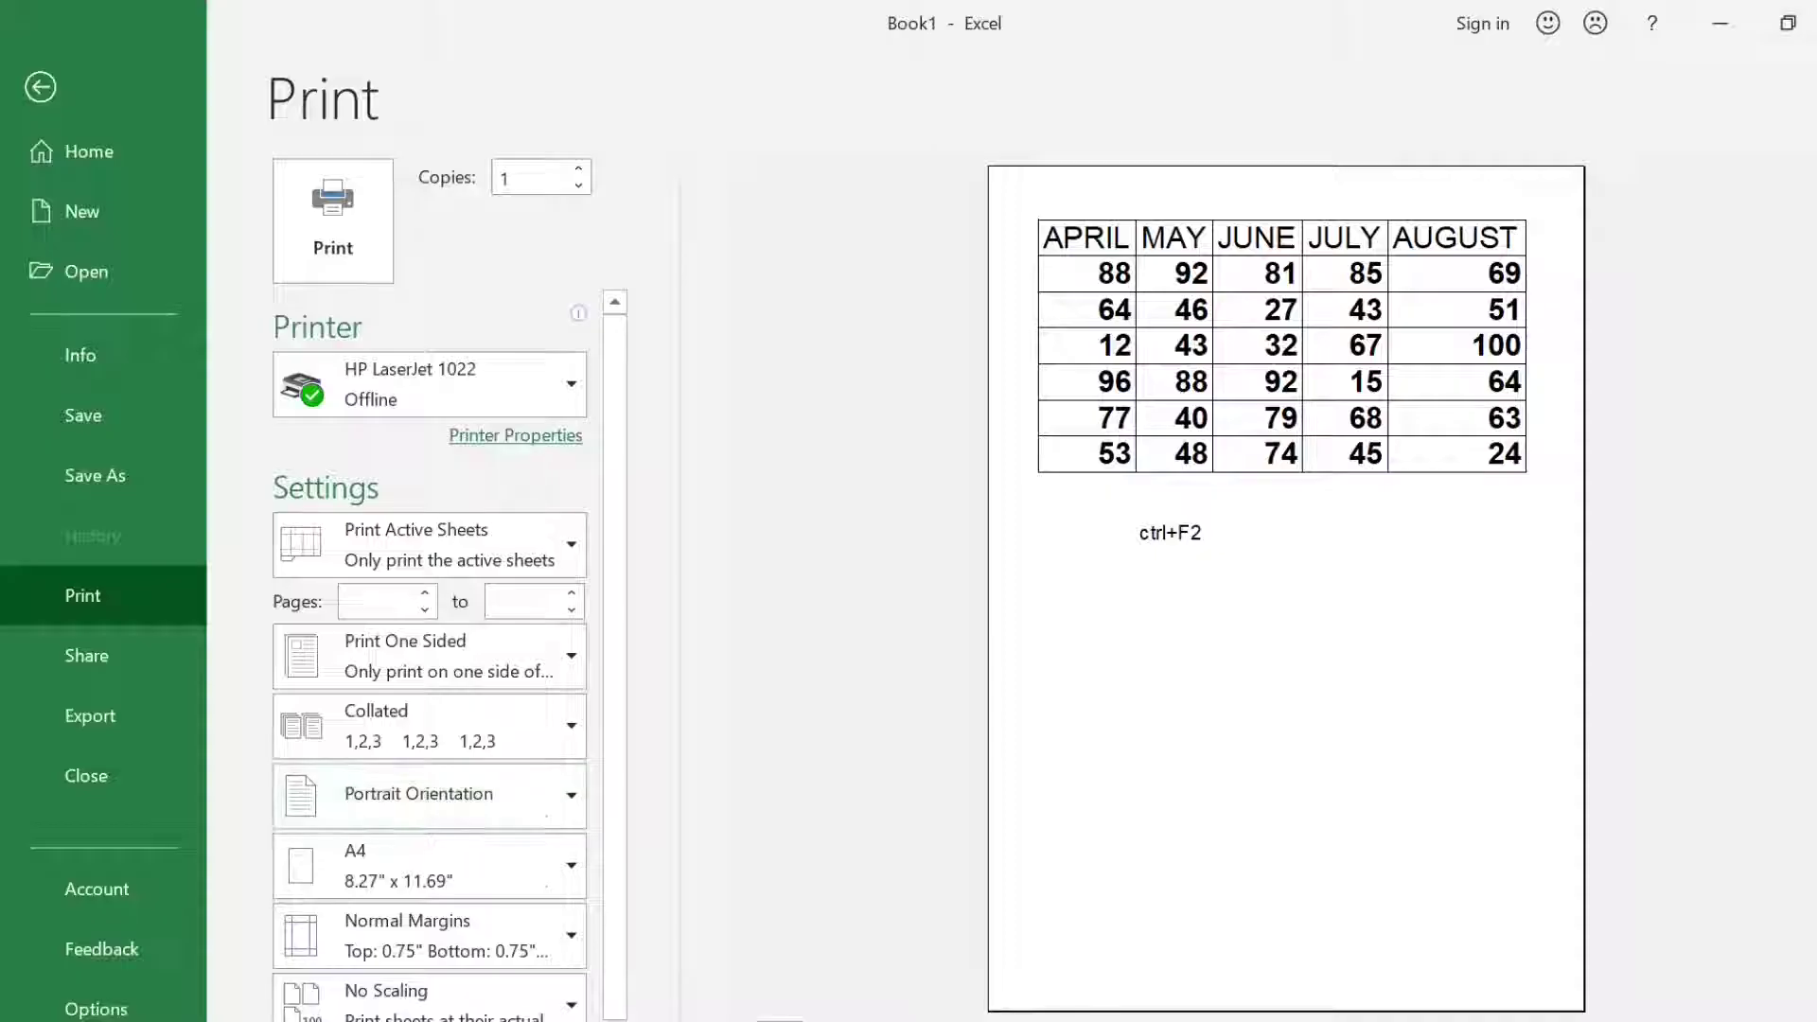
# Scale the printout to fit 1 page wide with the tall value left blank, and return to the worksheet
pyautogui.click(543, 1020)
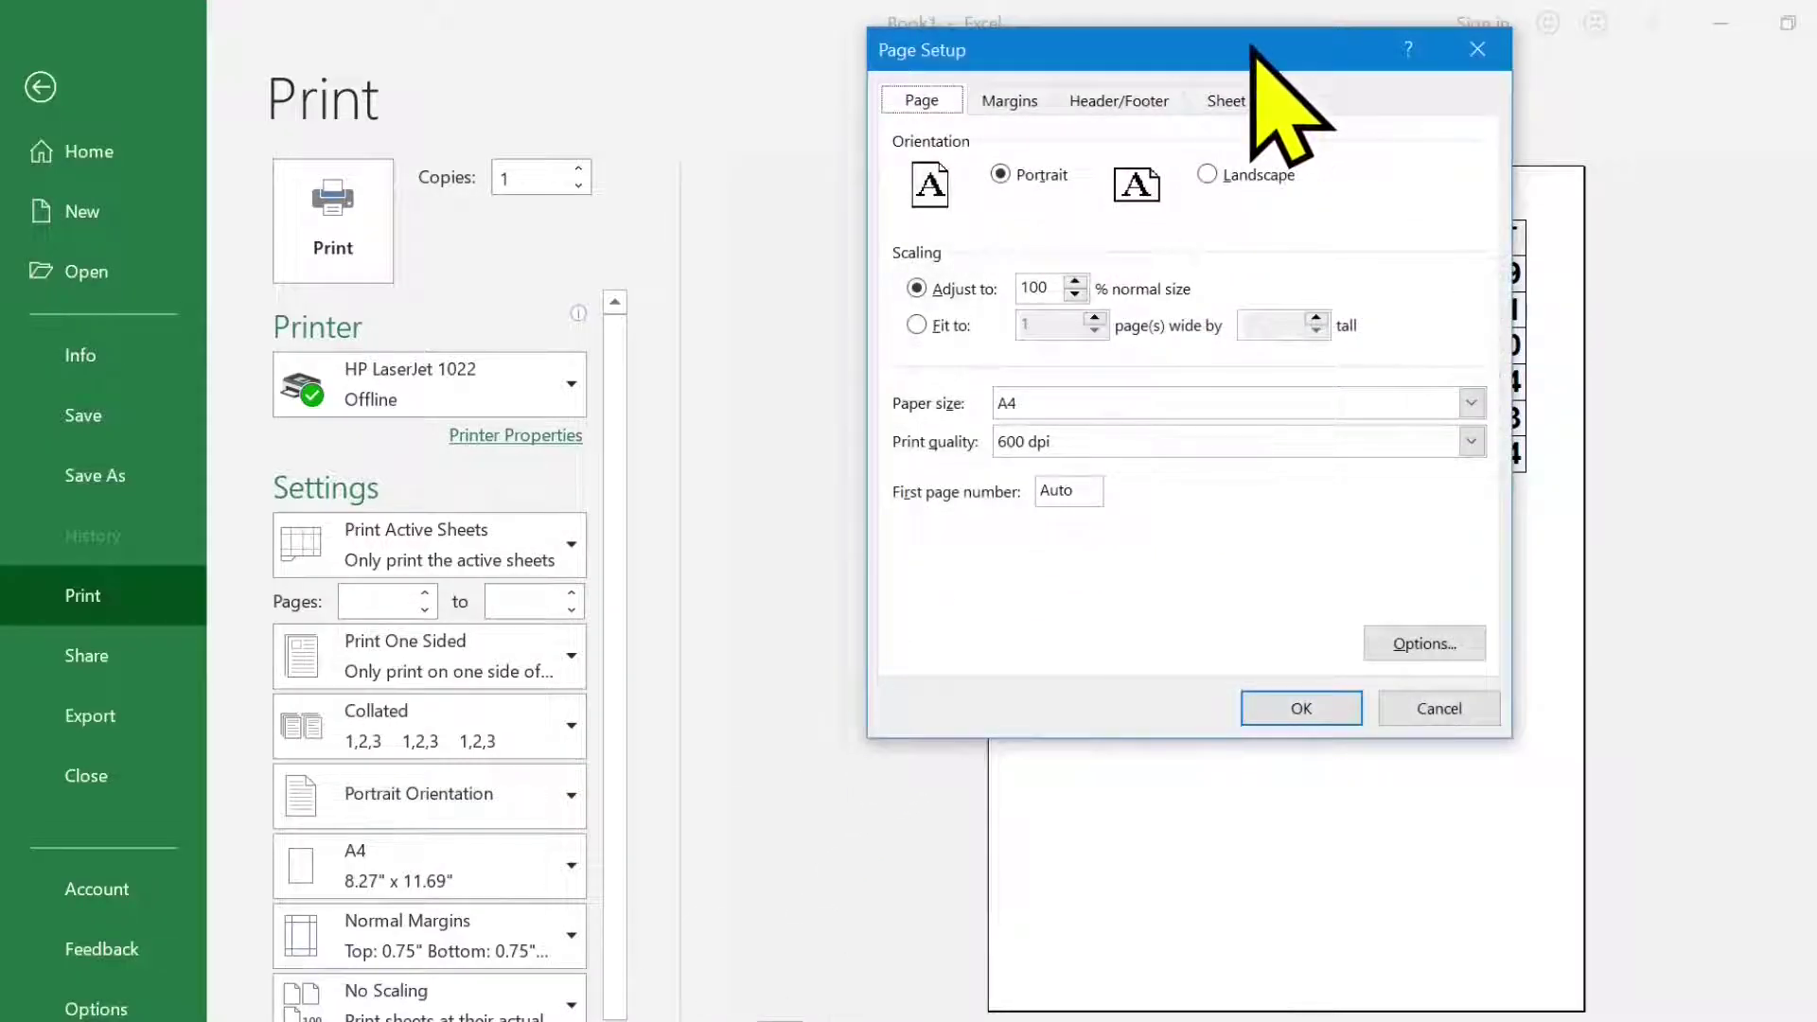
pyautogui.moveTo(1251, 48); pyautogui.dragTo(1022, 71)
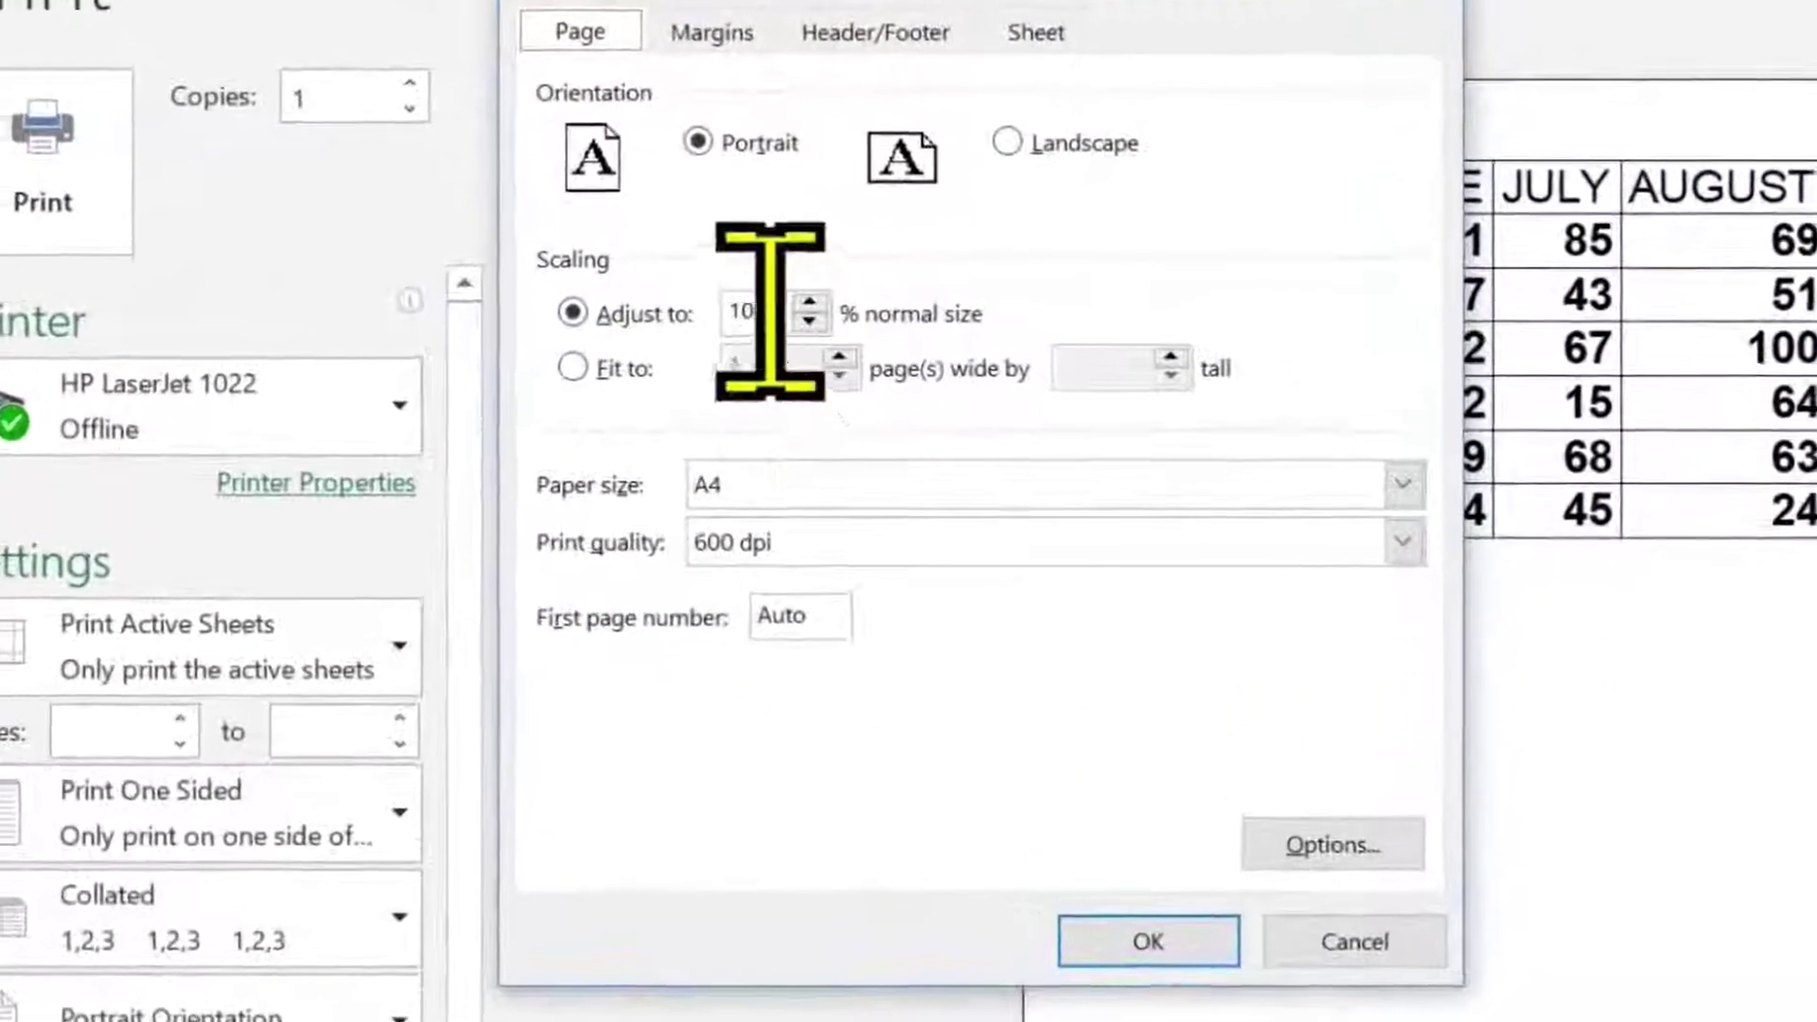
pyautogui.click(573, 367)
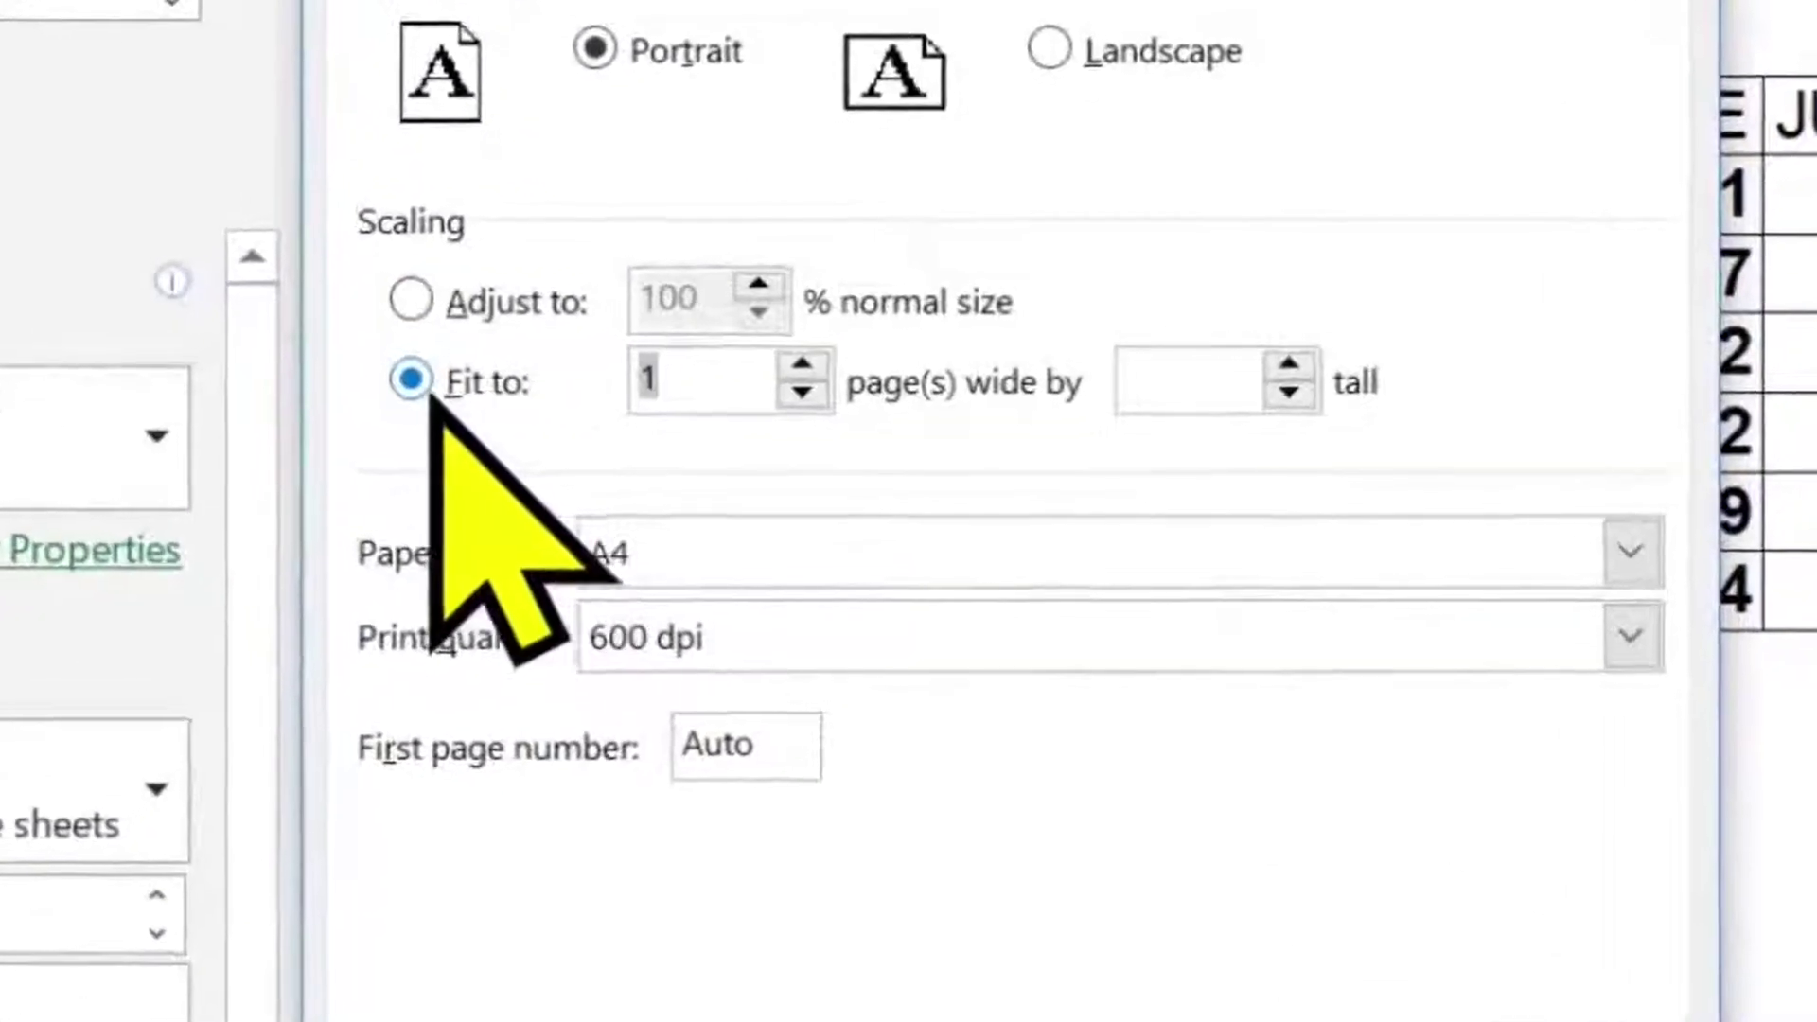
pyautogui.click(1215, 381)
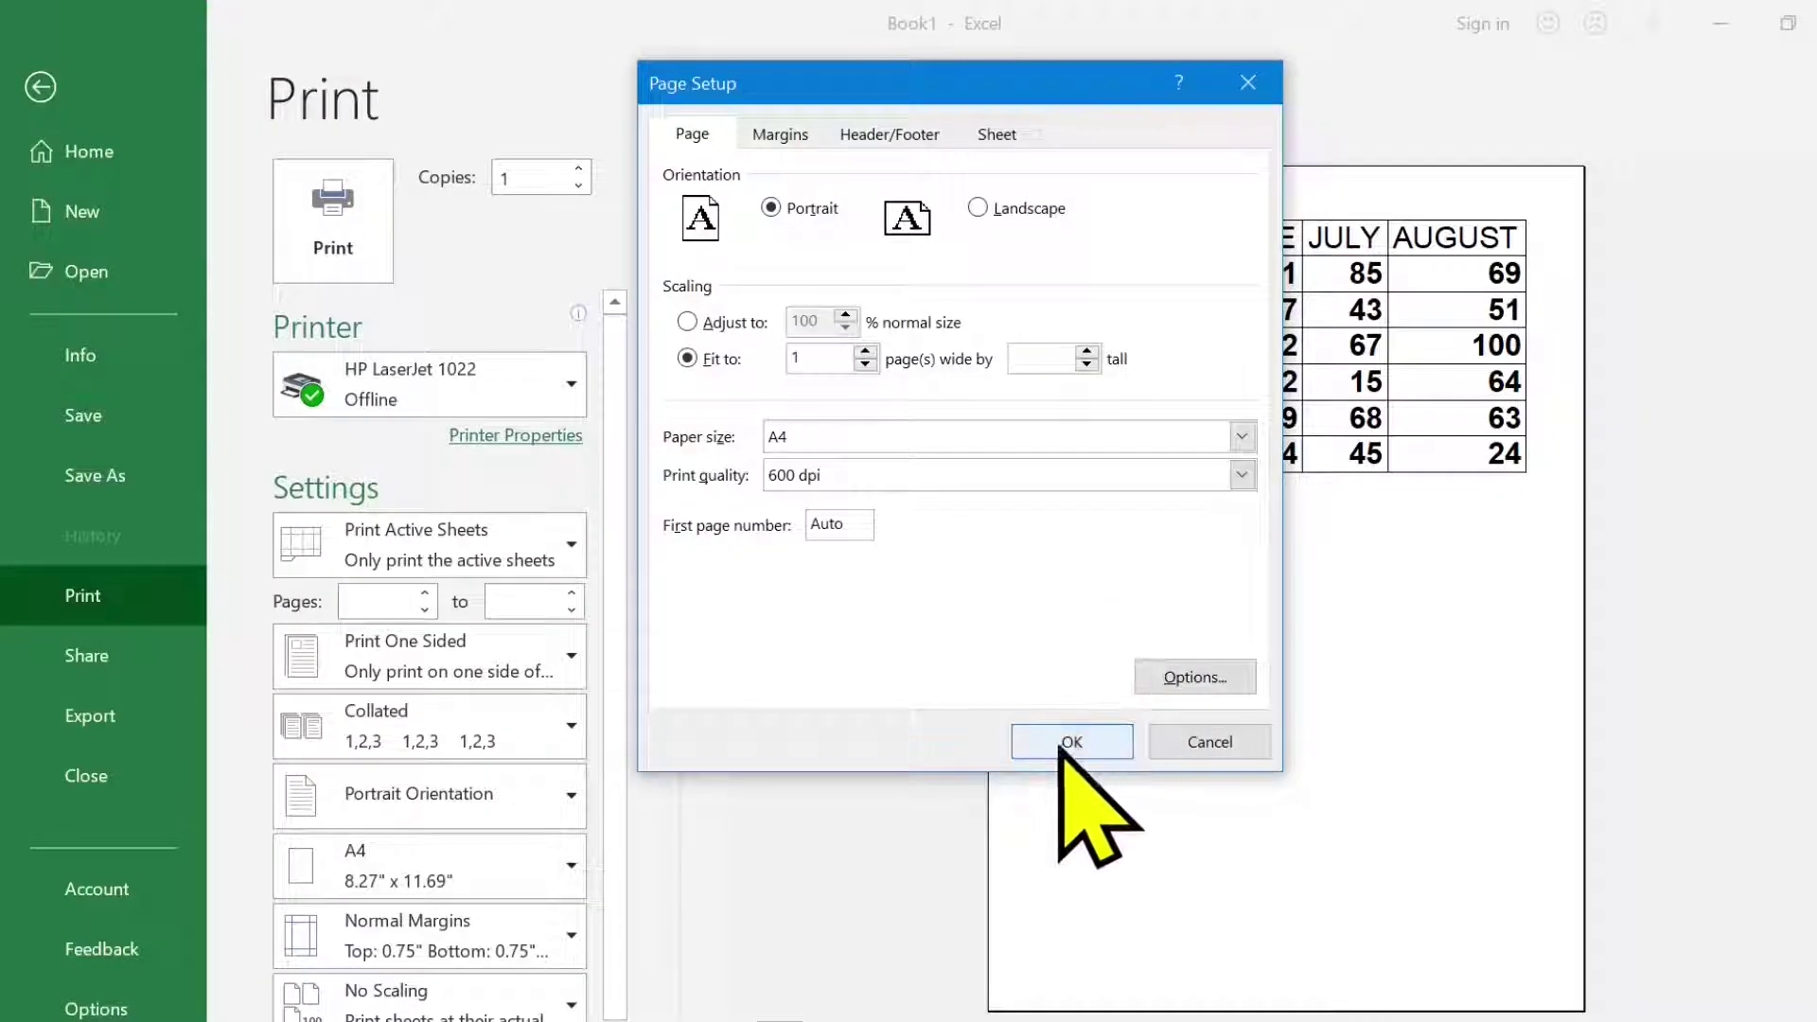
pyautogui.click(1071, 743)
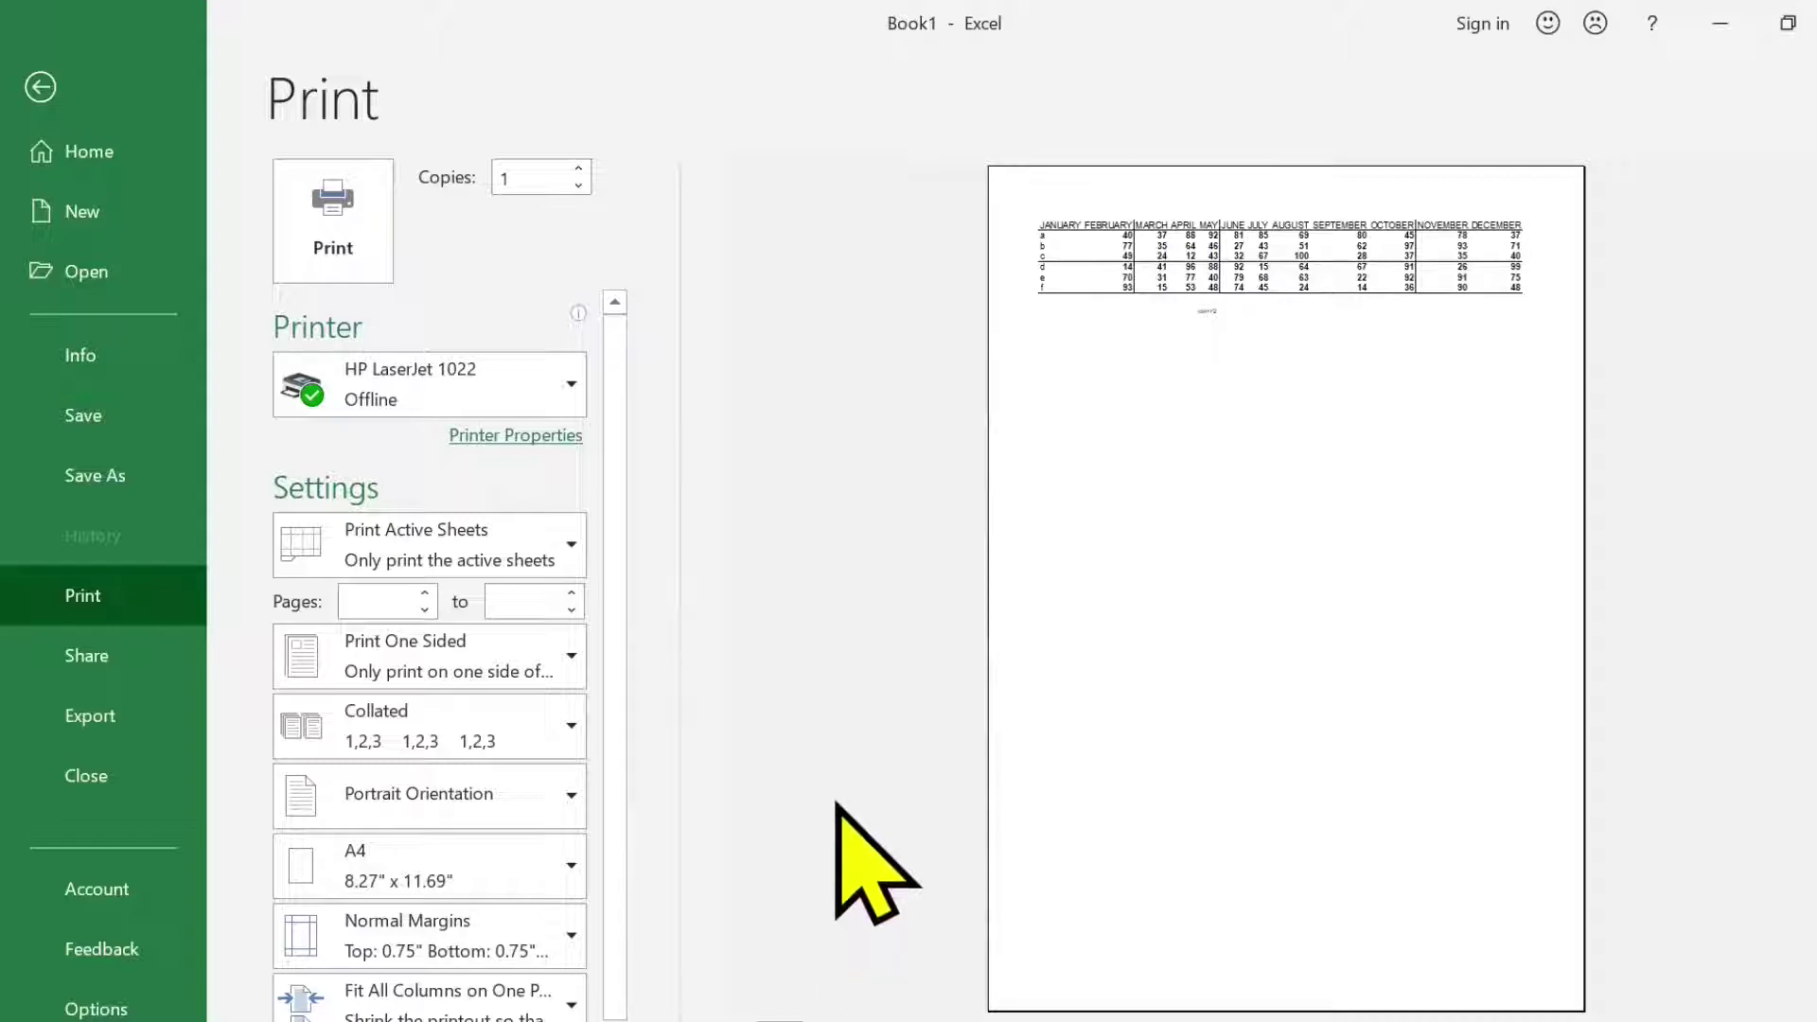
pyautogui.press('Escape')
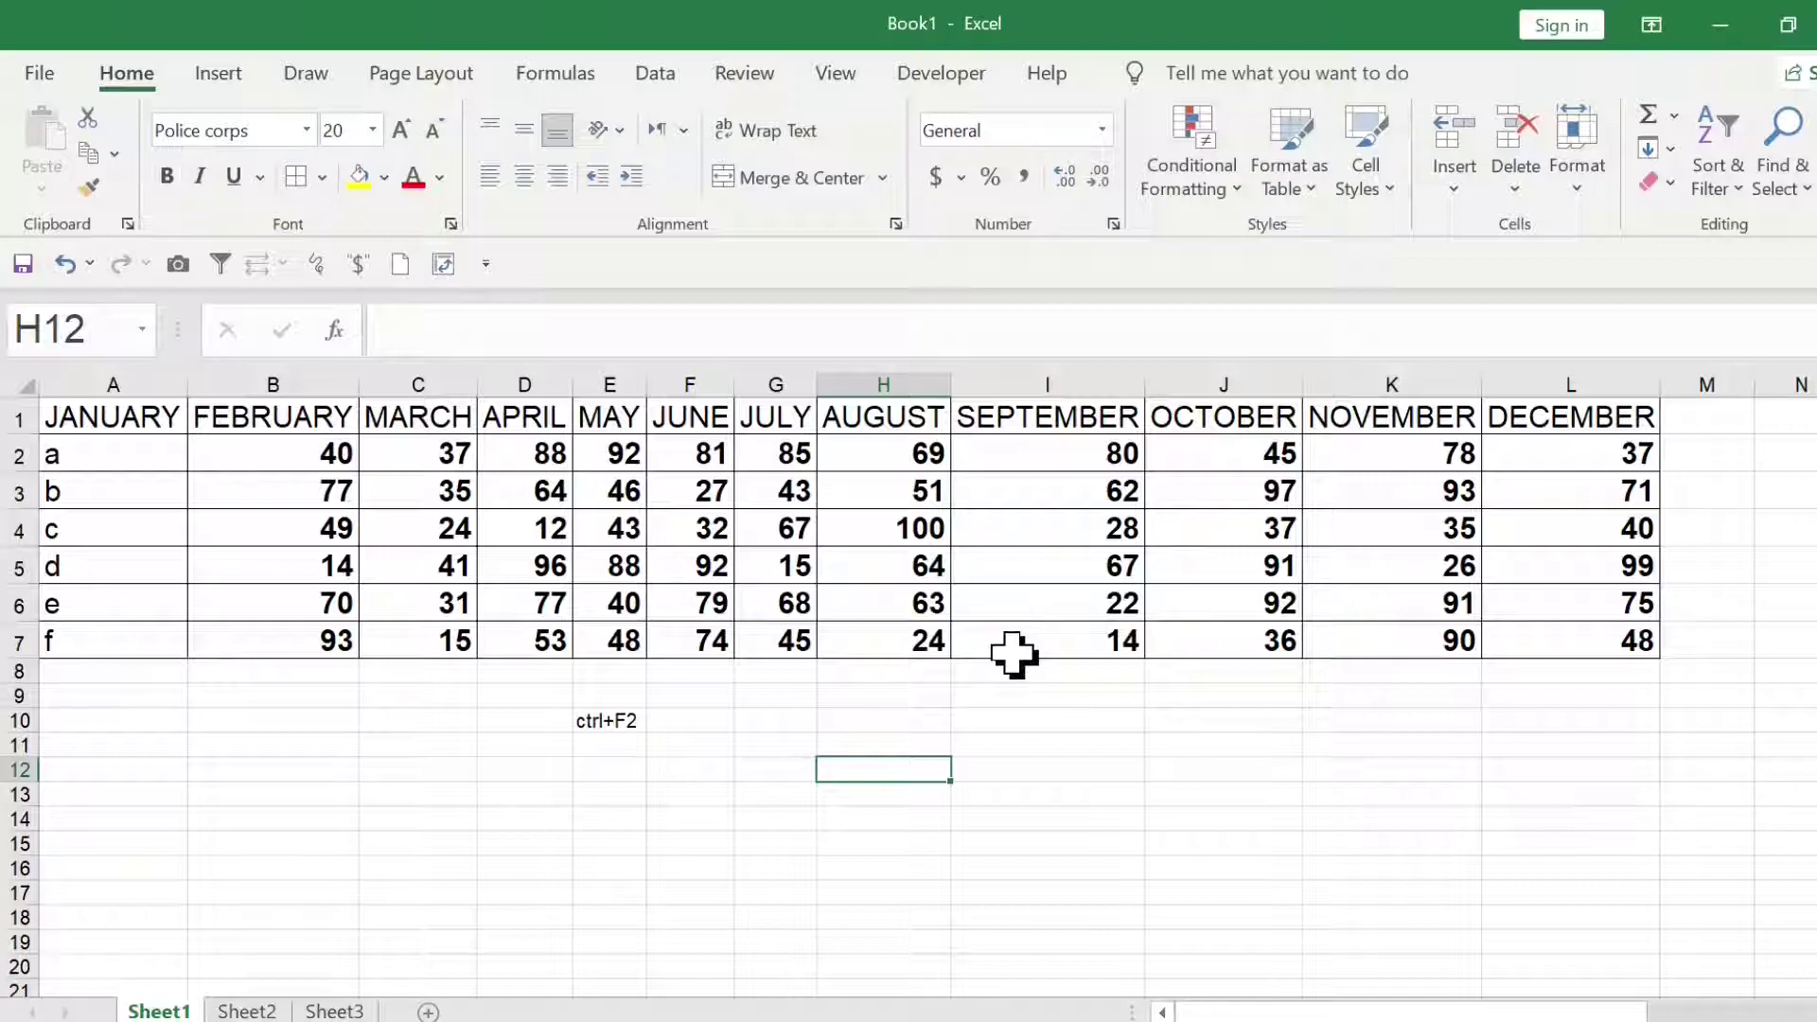
# Set the print orientation to landscape, check the preview, and return to the worksheet
pyautogui.hotkey('ctrl', 'F2')
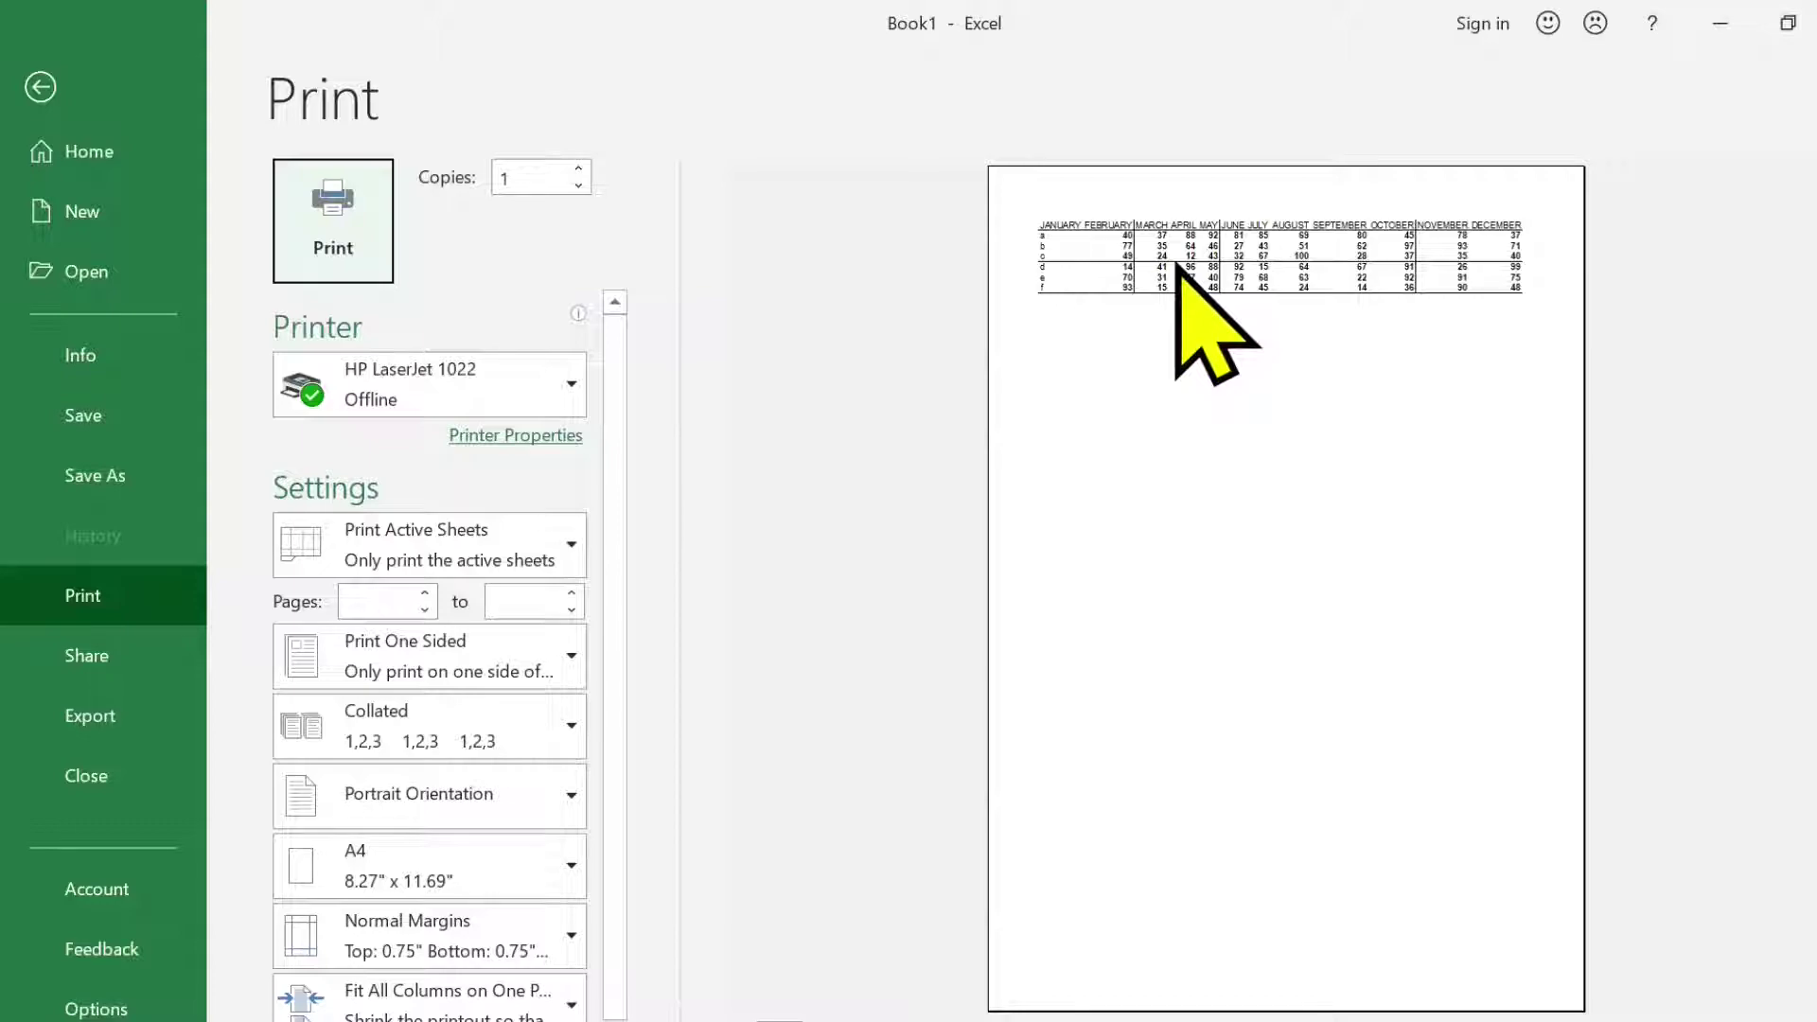
pyautogui.click(571, 800)
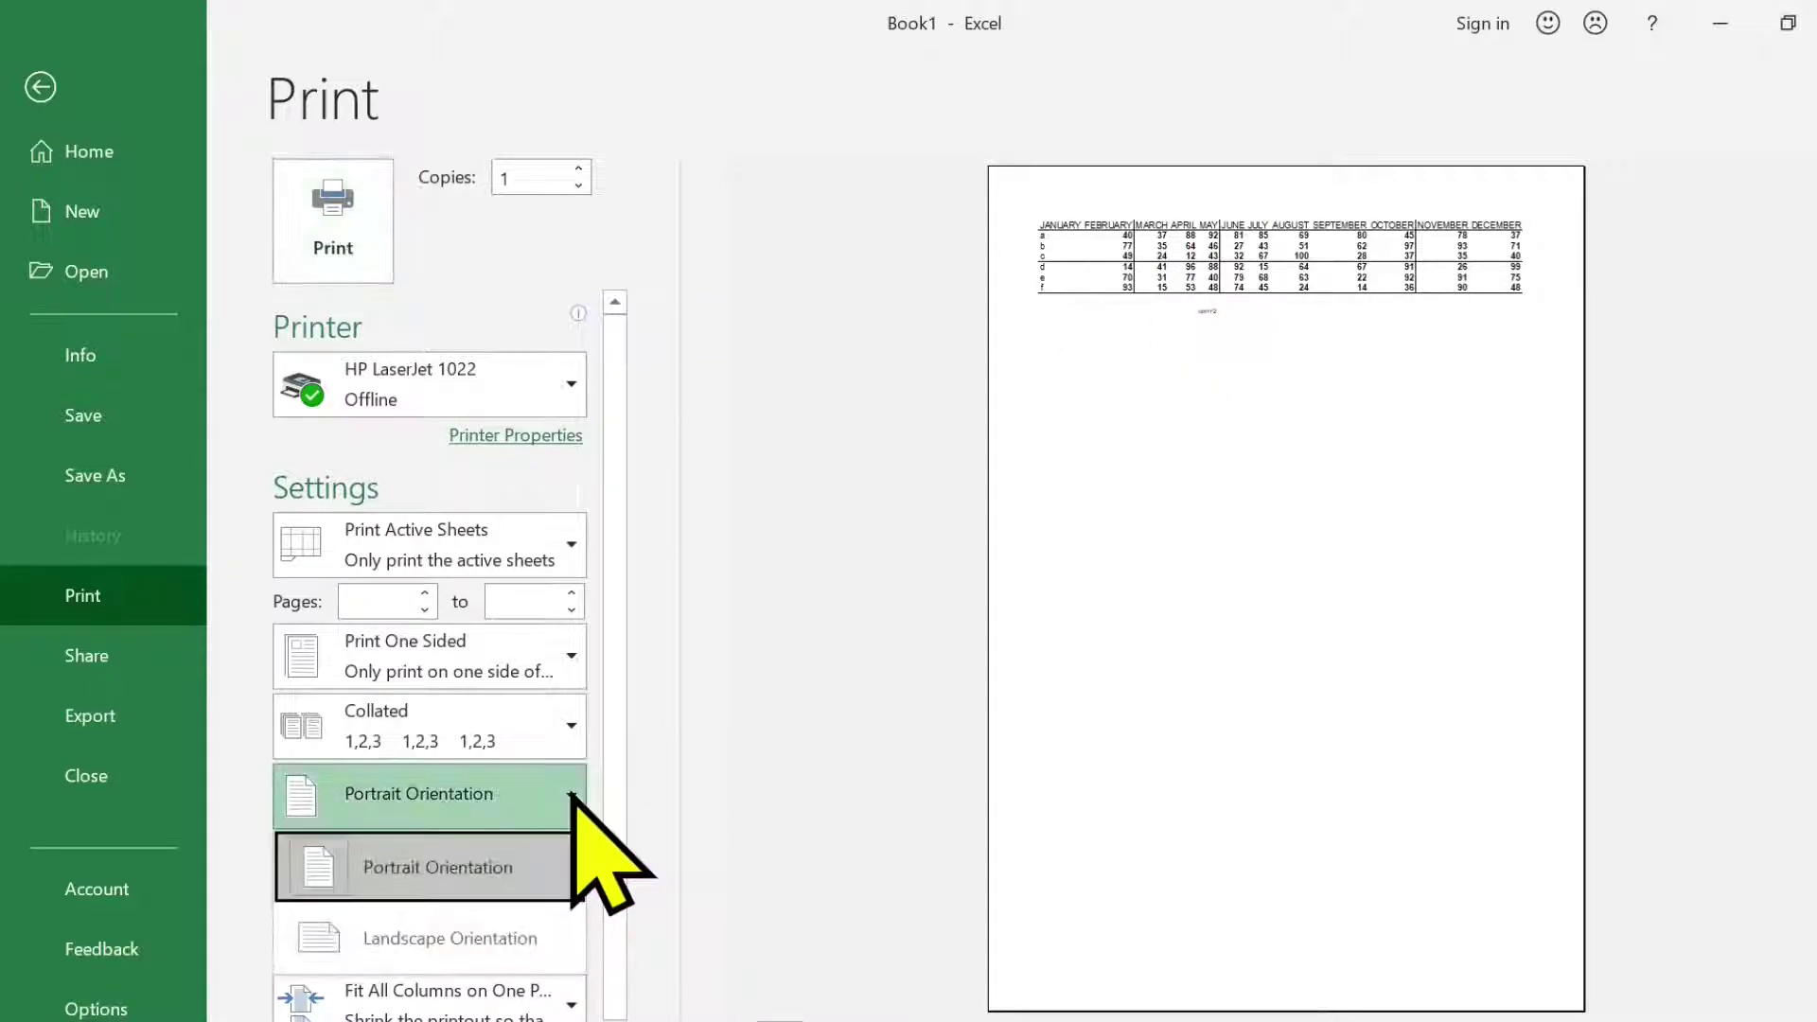
pyautogui.click(504, 938)
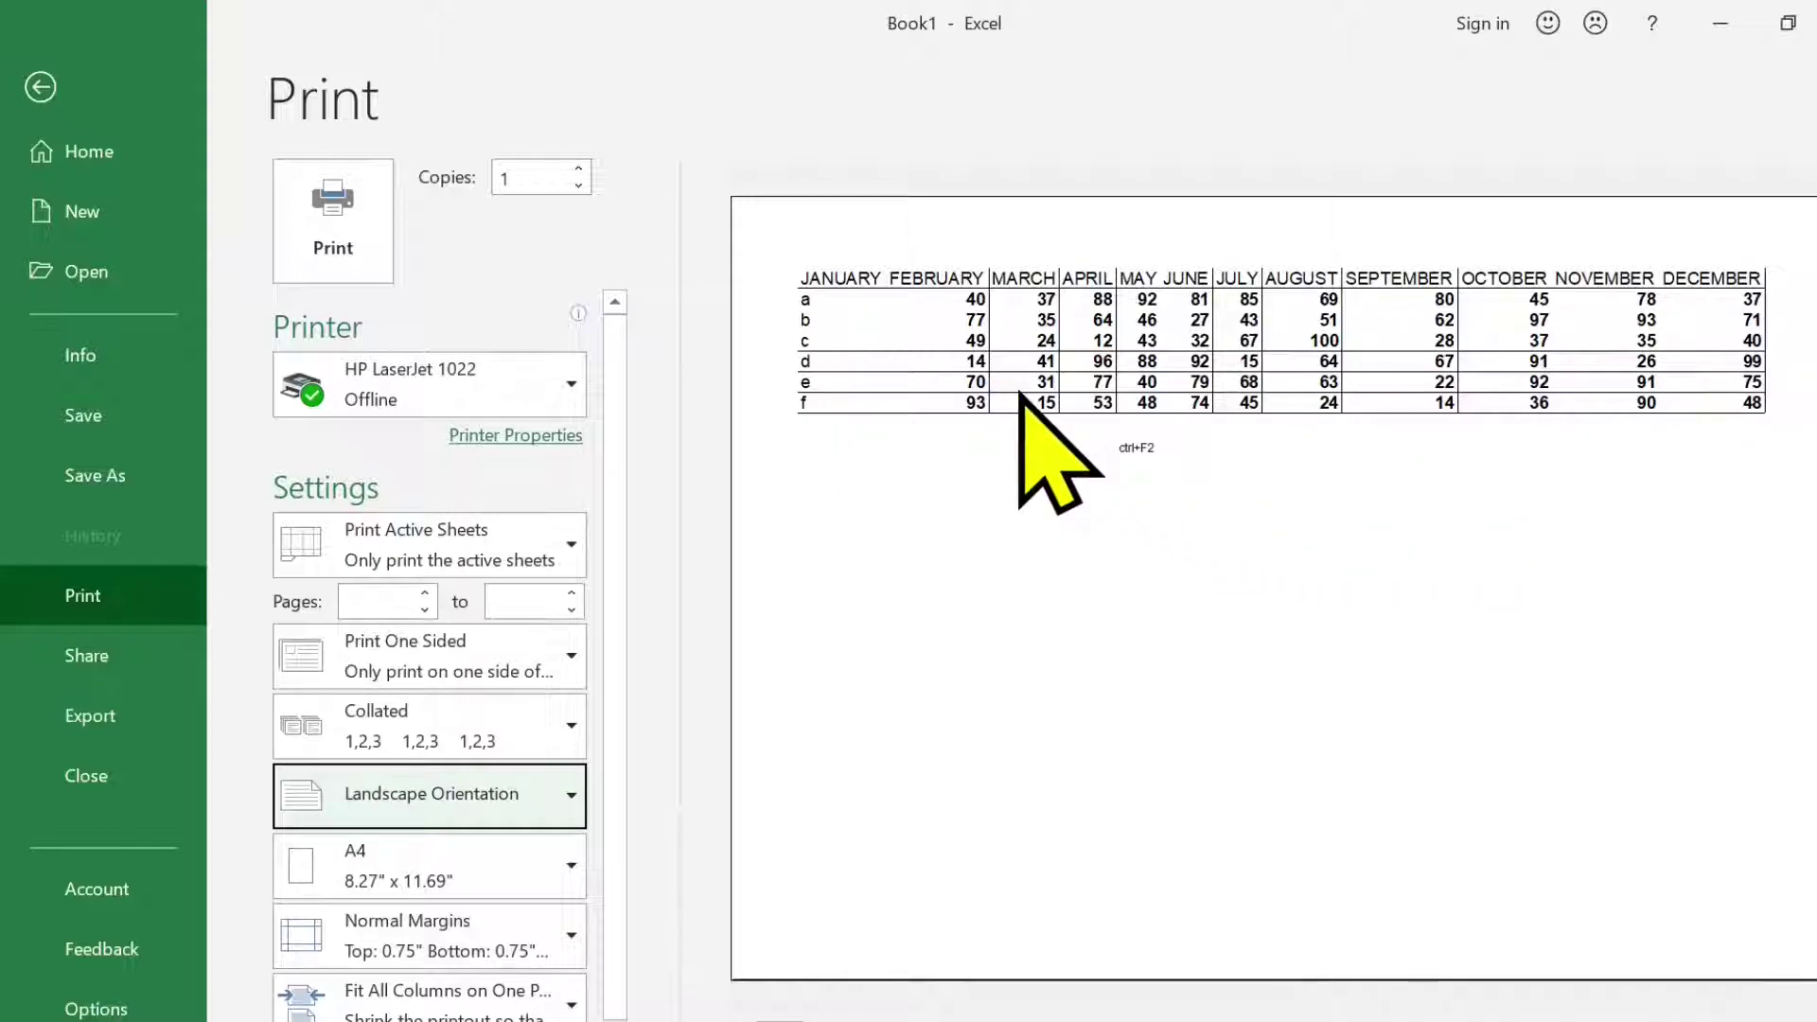
pyautogui.press('Escape')
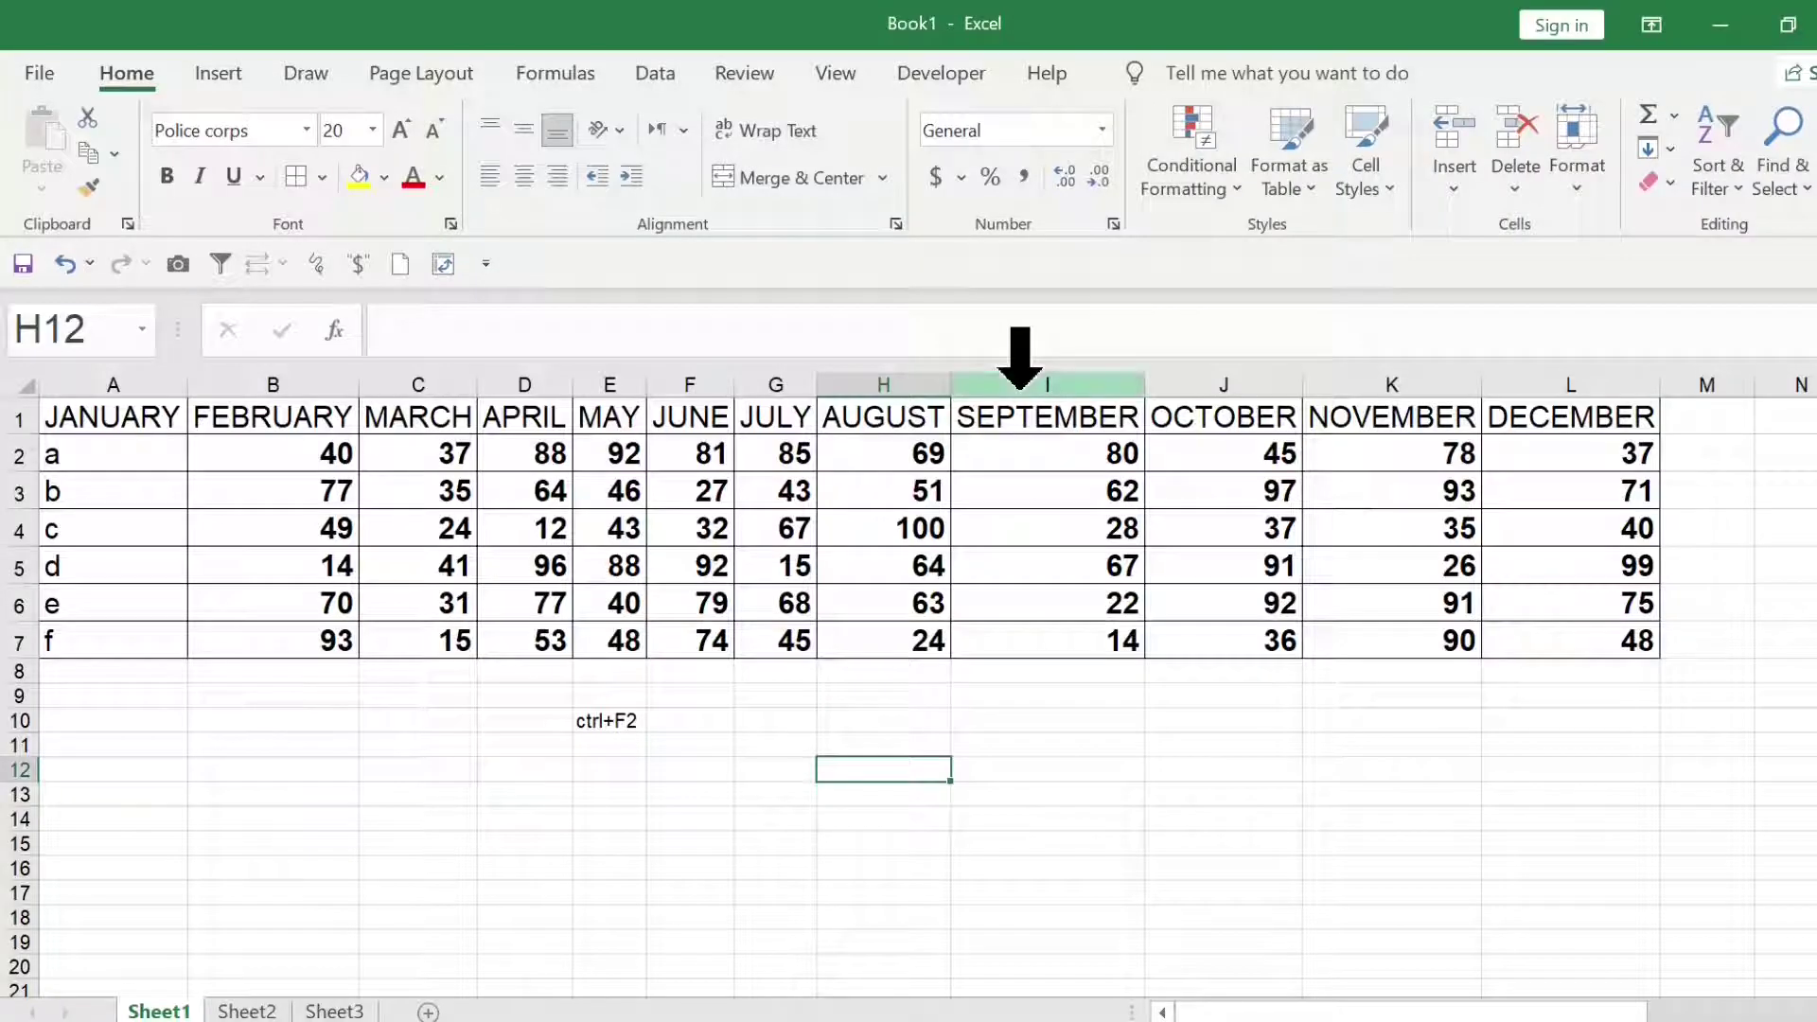
# In the worksheet's Page Setup, choose fit to 1 page wide with tall left blank, and check the result in print preview
pyautogui.click(845, 537)
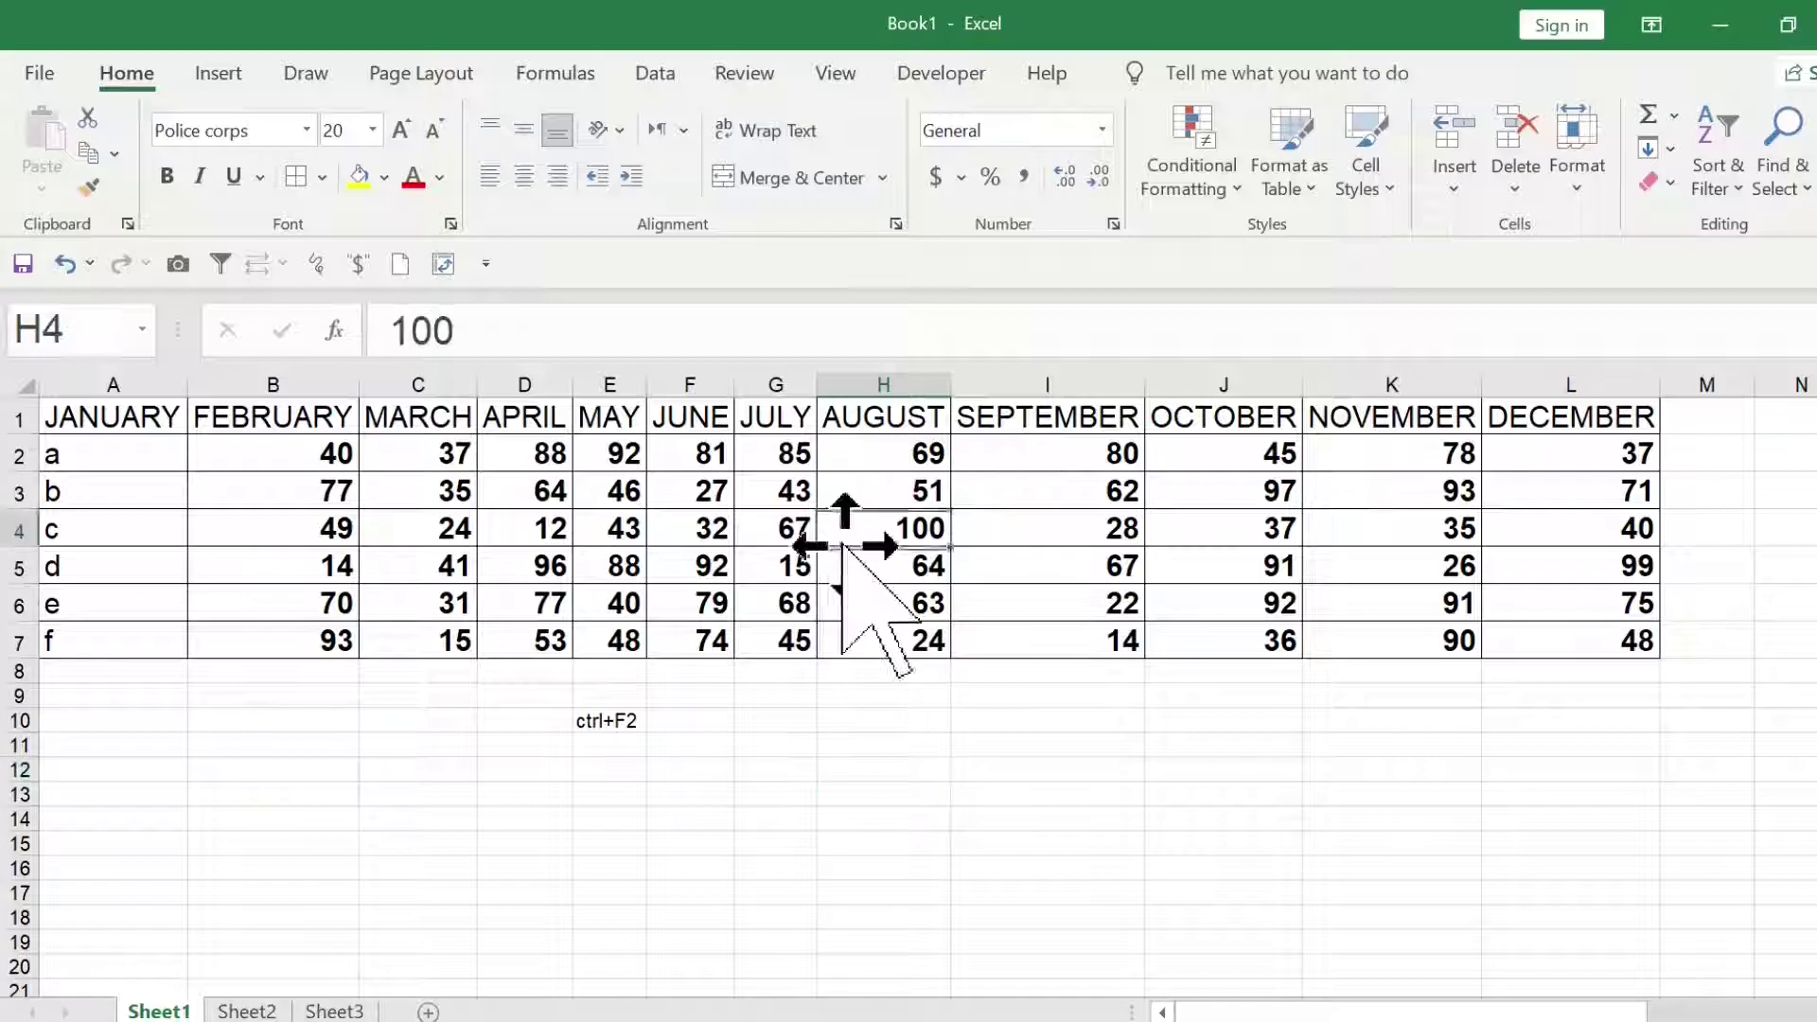
pyautogui.click(864, 566)
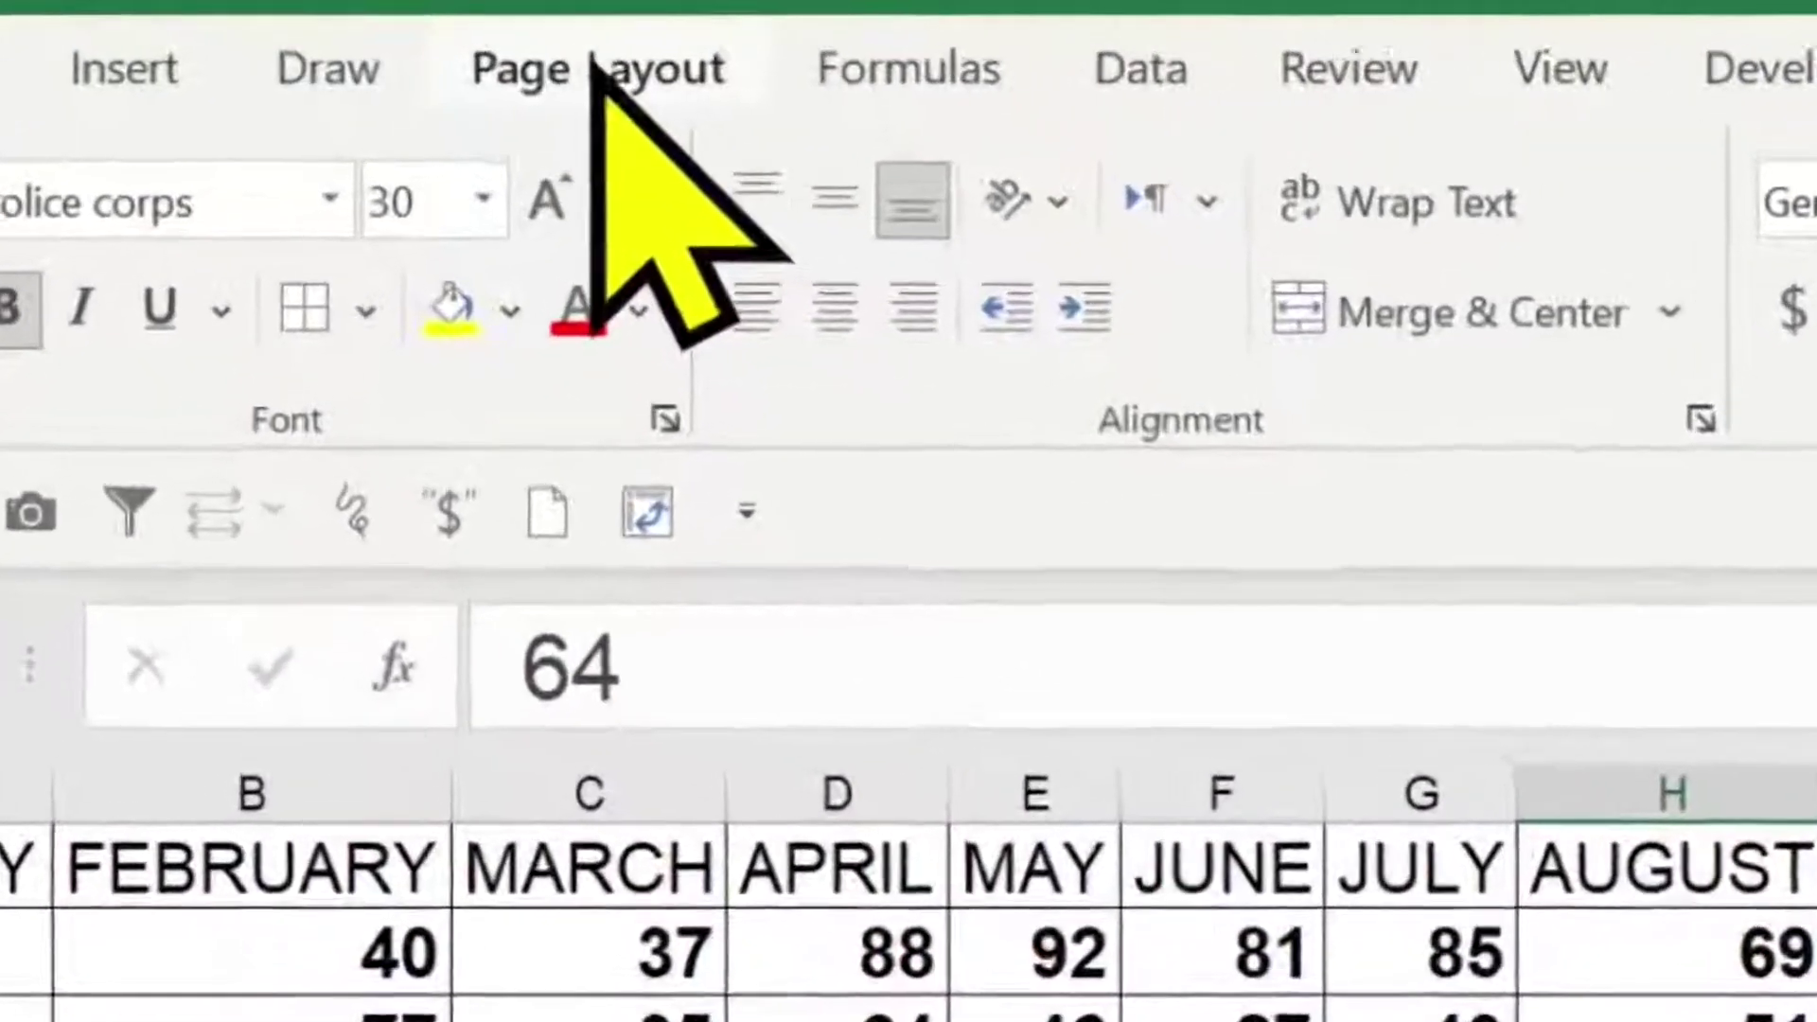
pyautogui.click(419, 72)
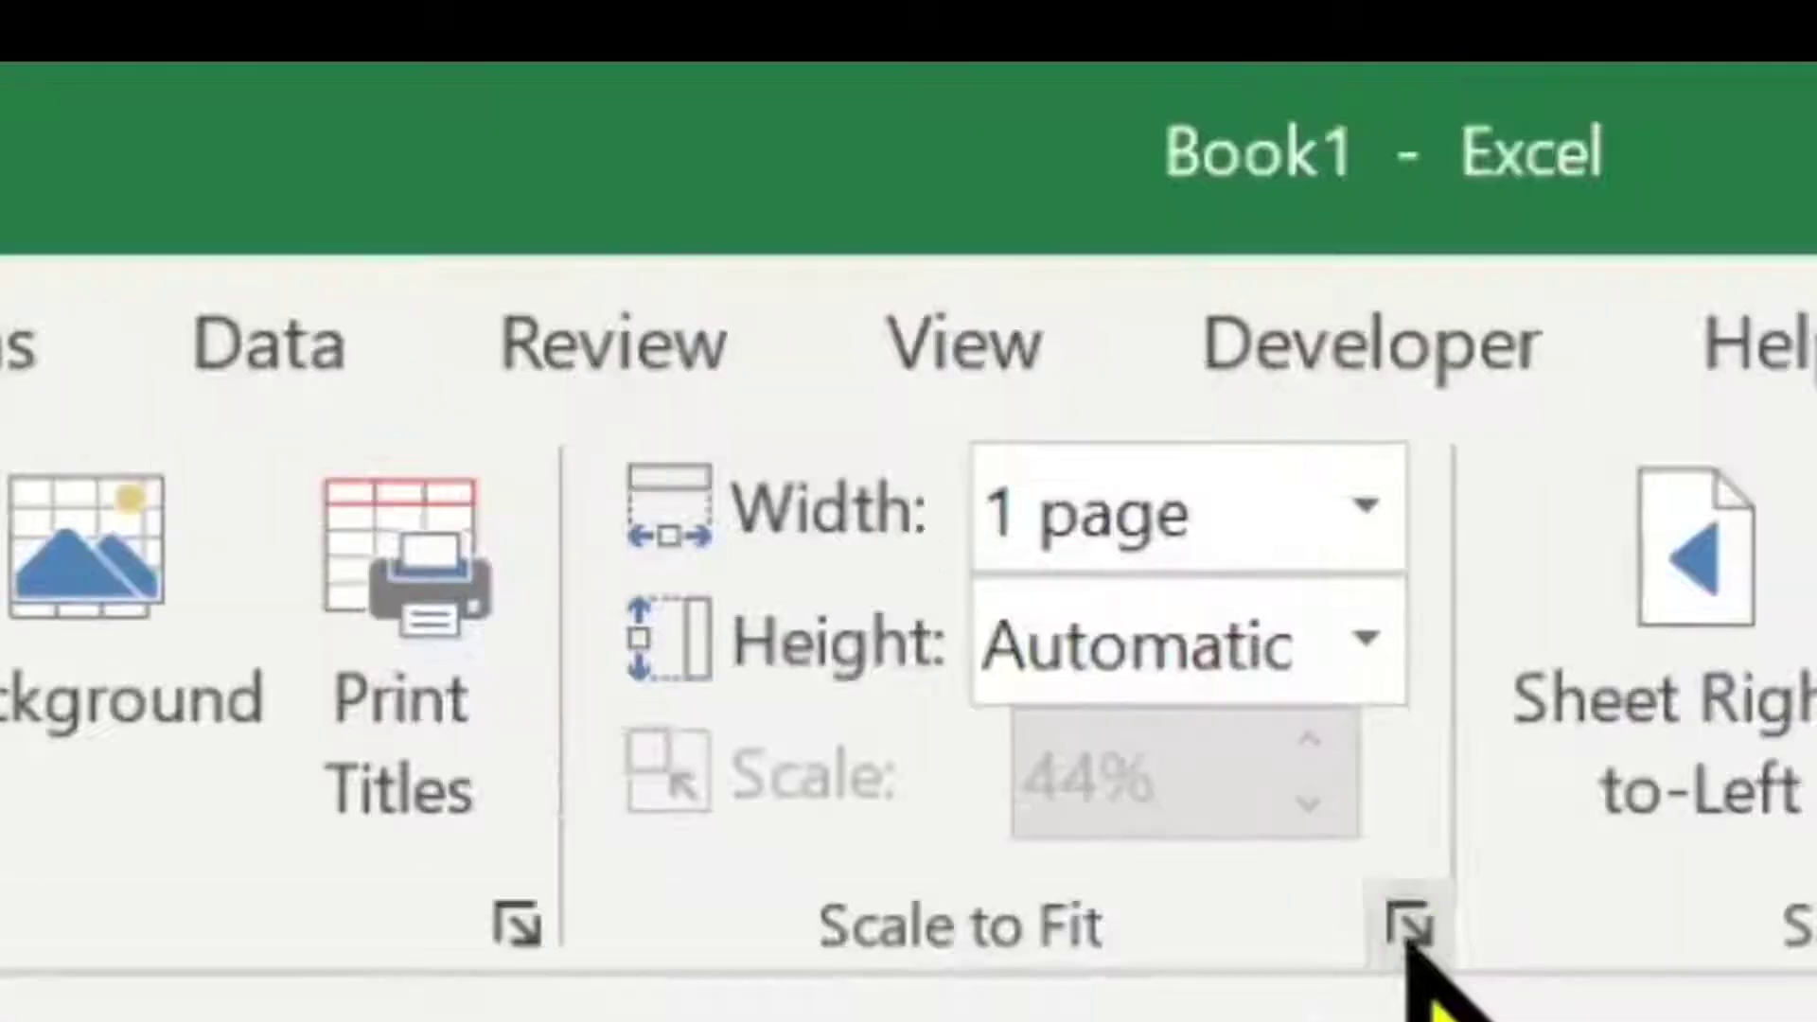
pyautogui.click(1410, 925)
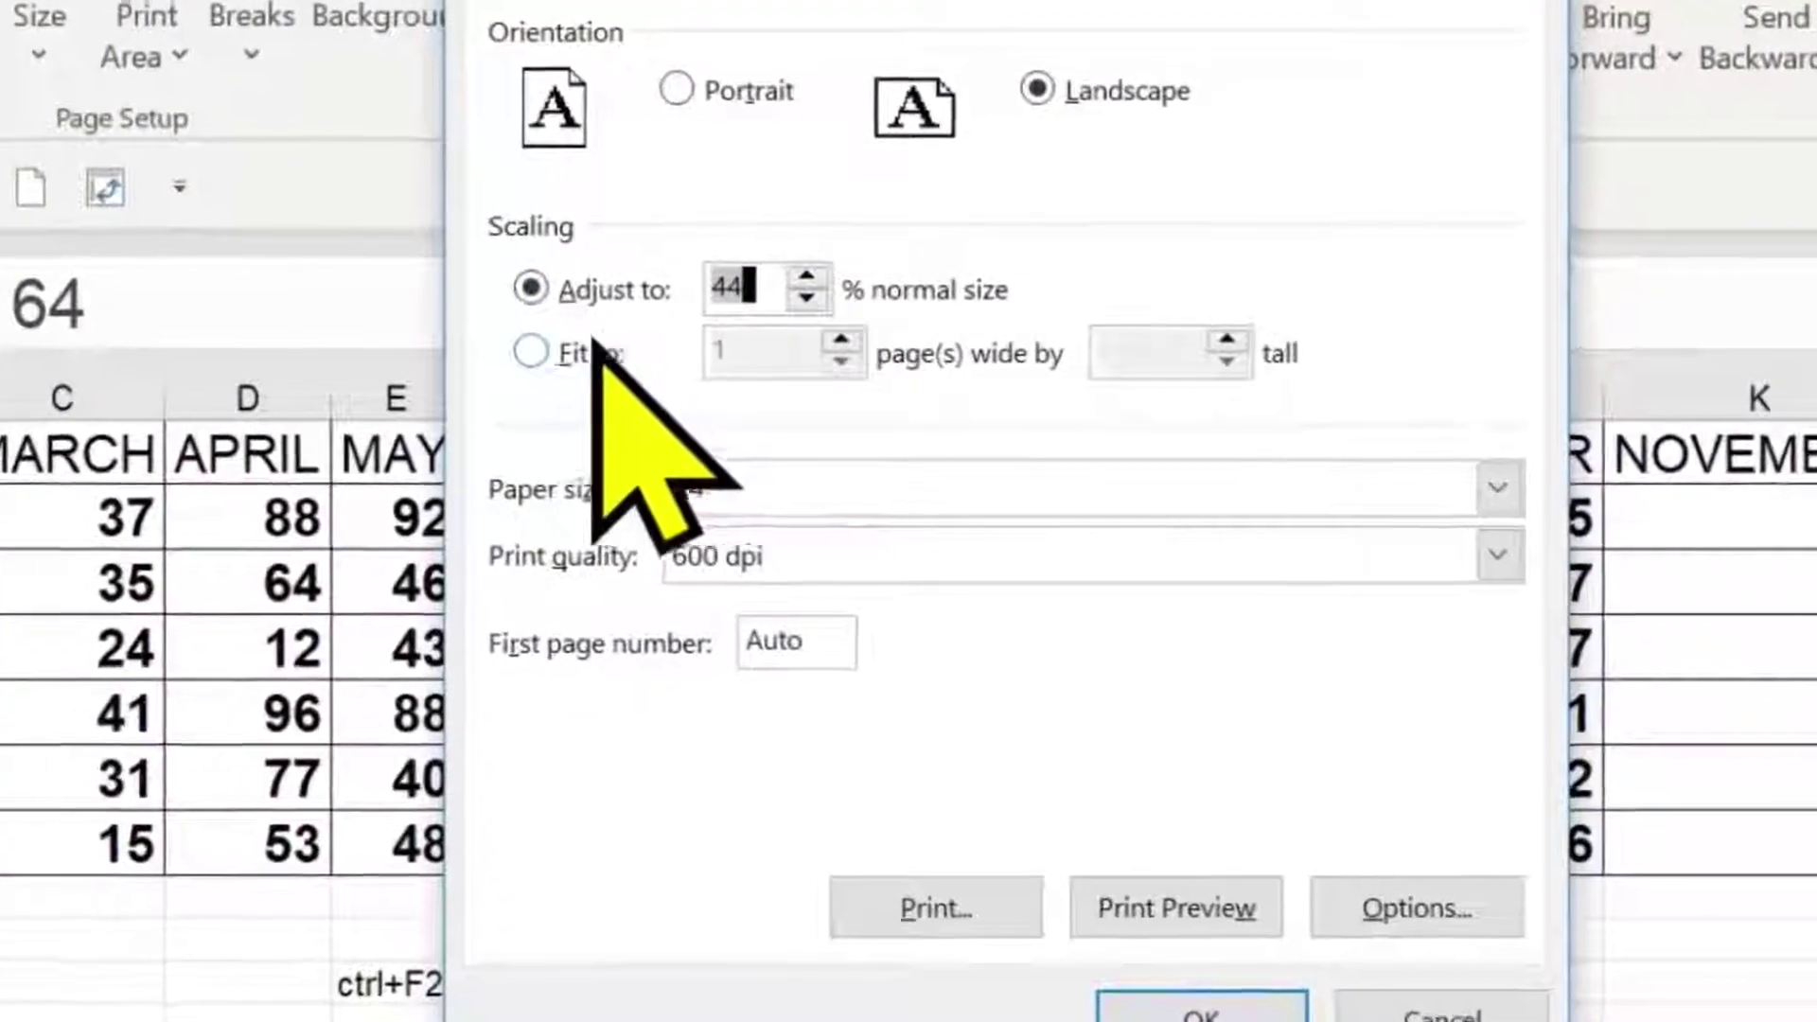
pyautogui.click(565, 354)
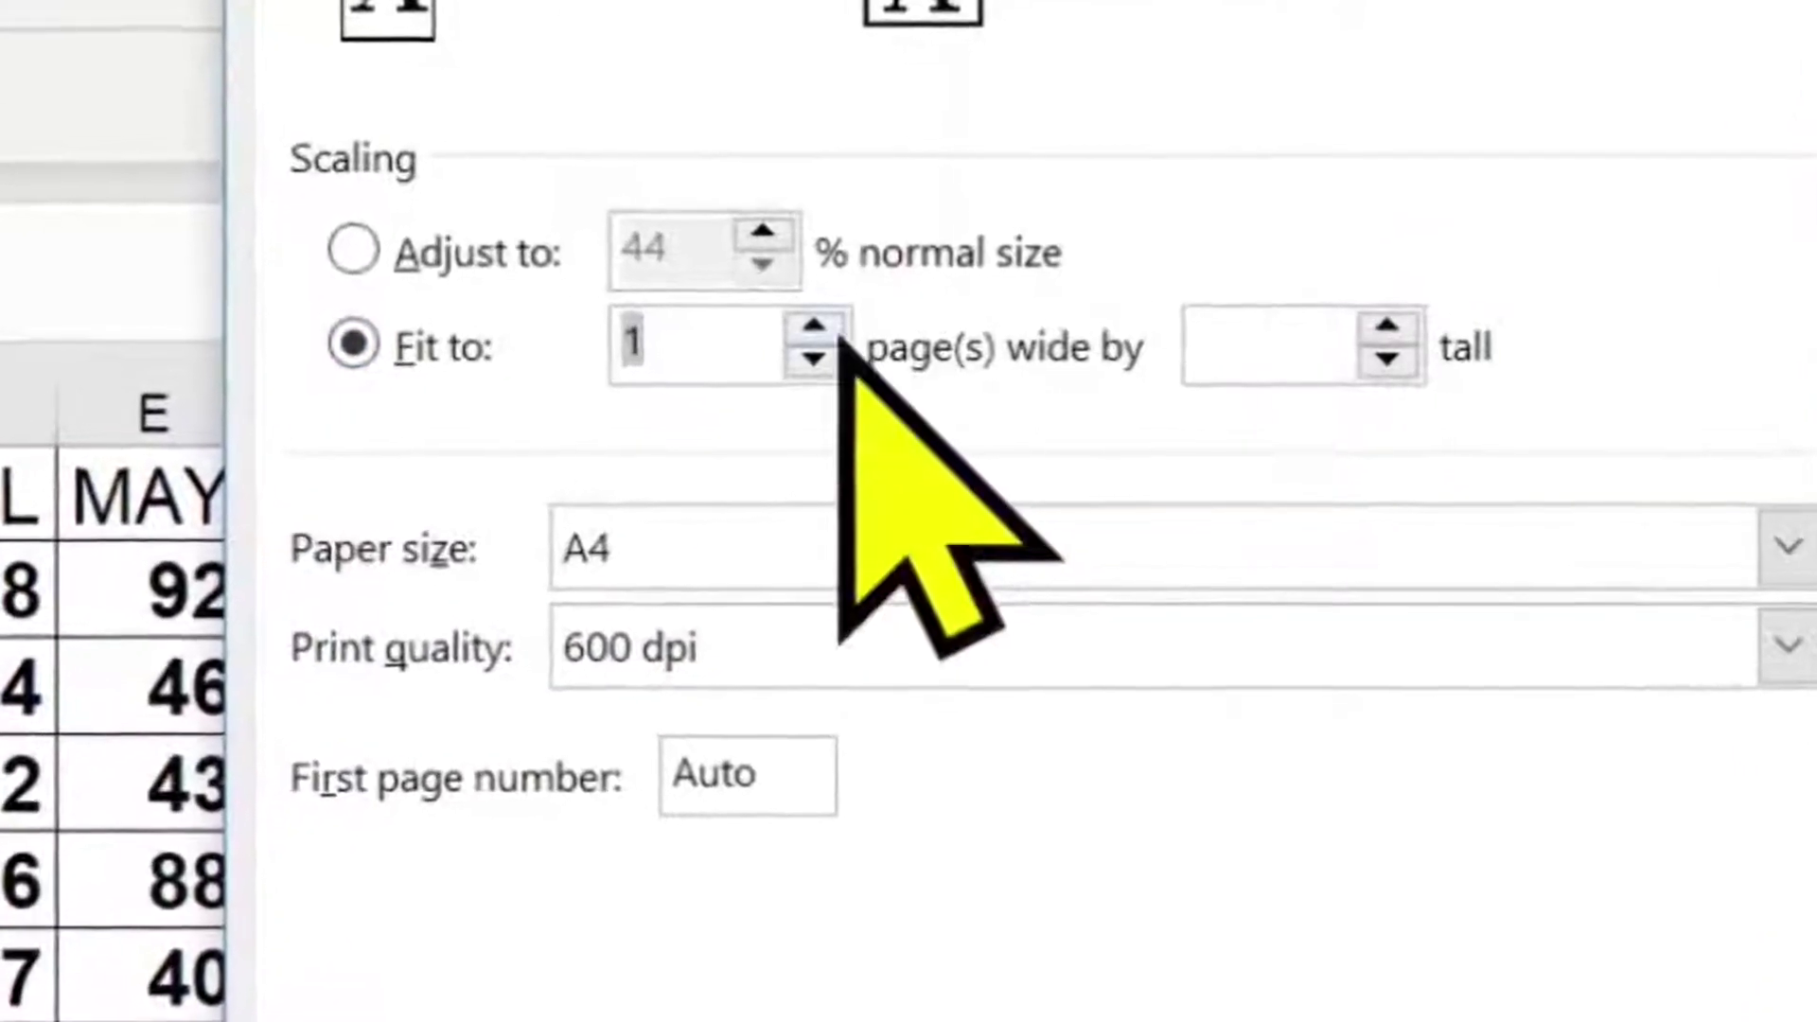
pyautogui.click(1259, 350)
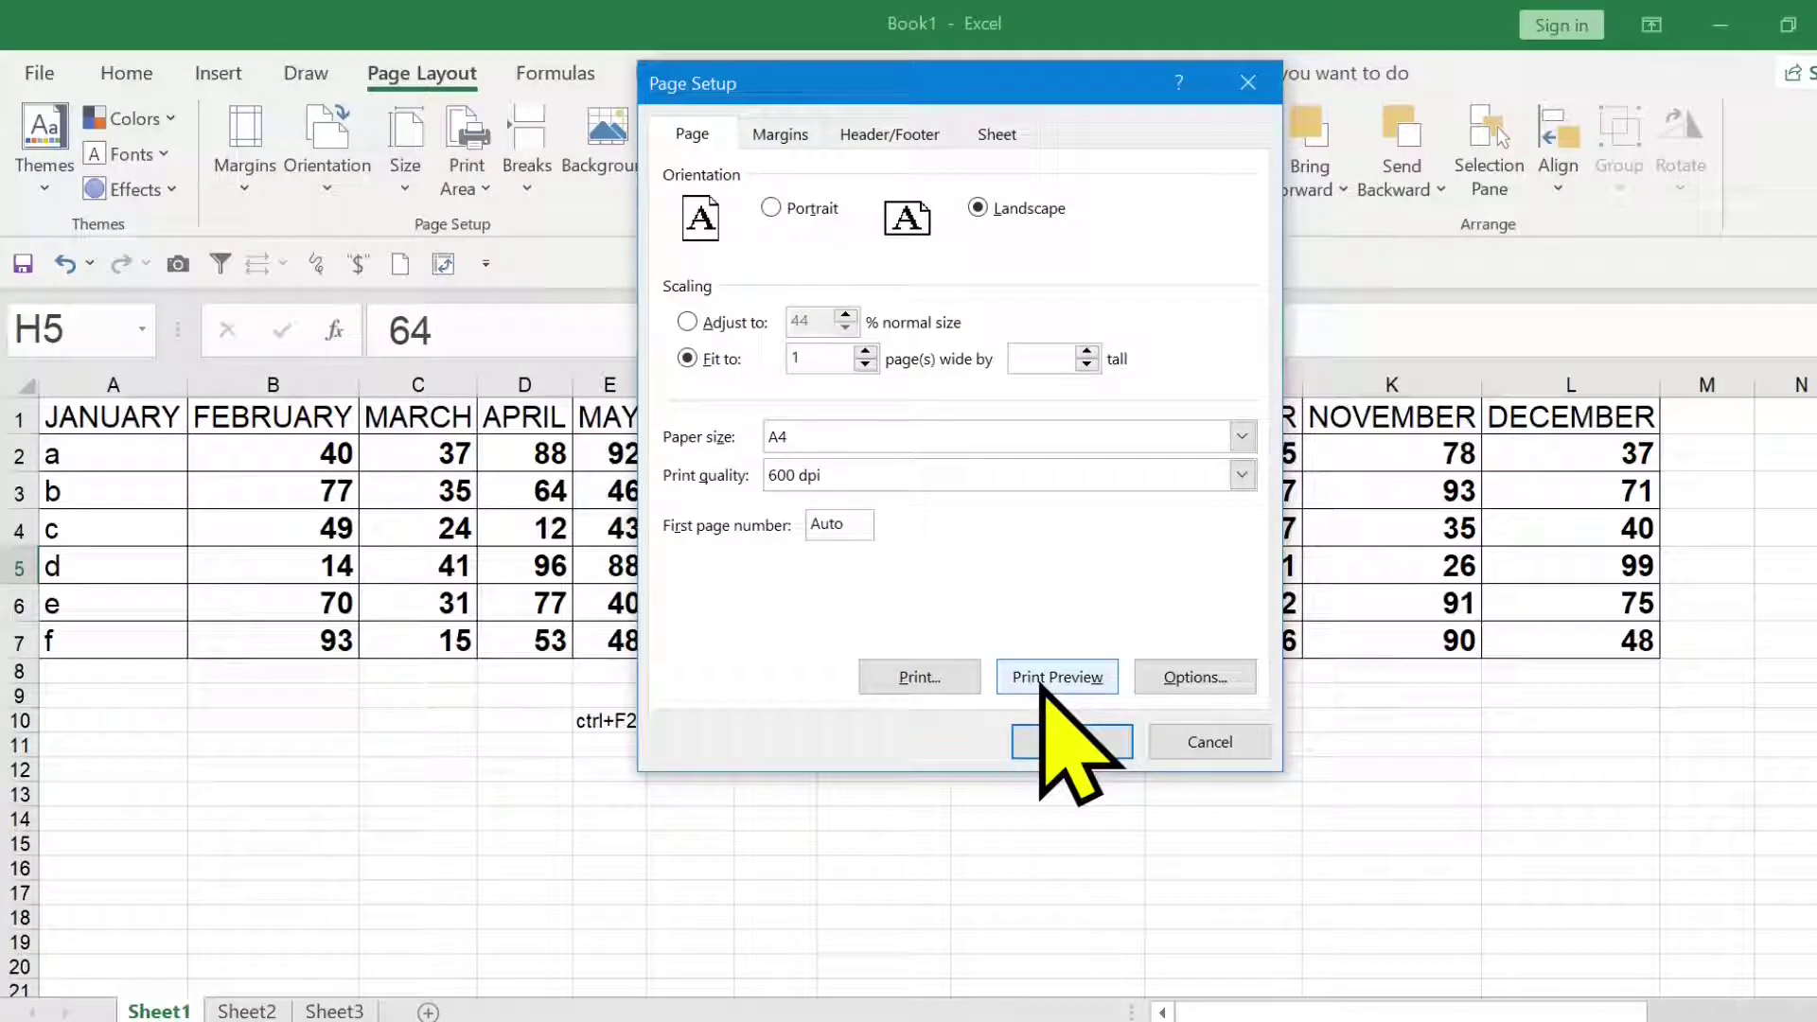
pyautogui.click(885, 417)
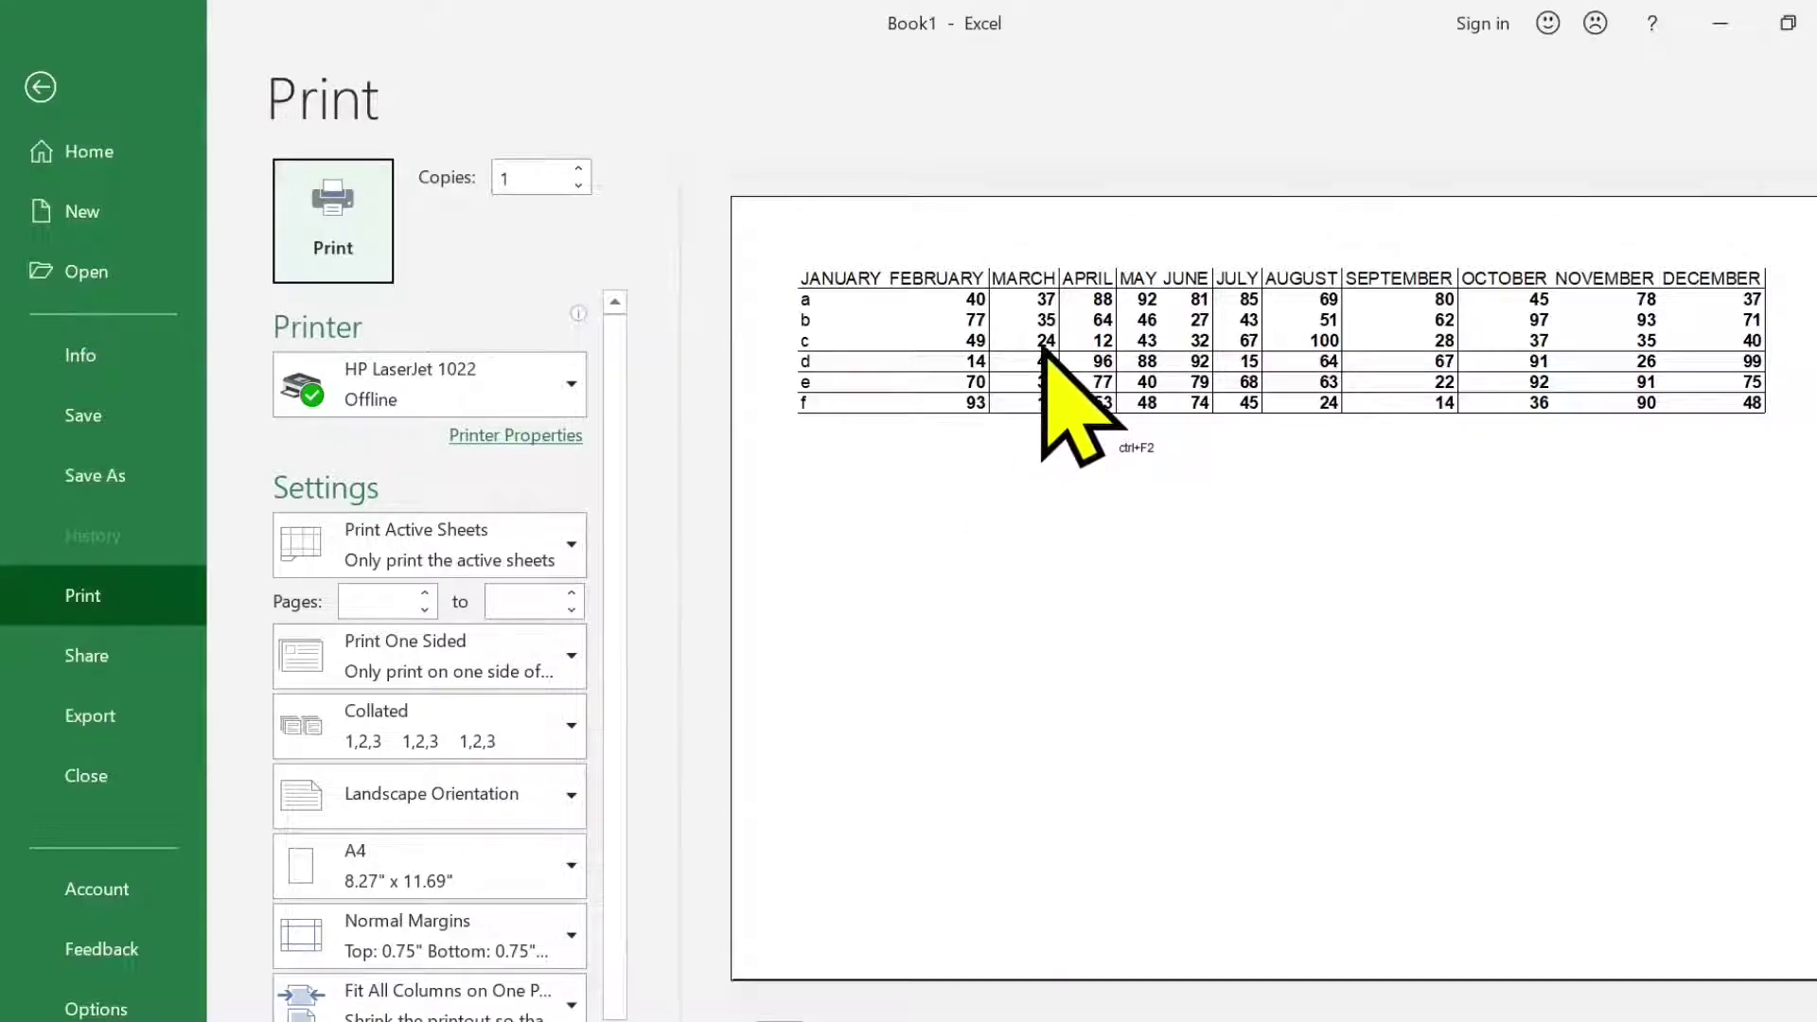
pyautogui.press('Escape')
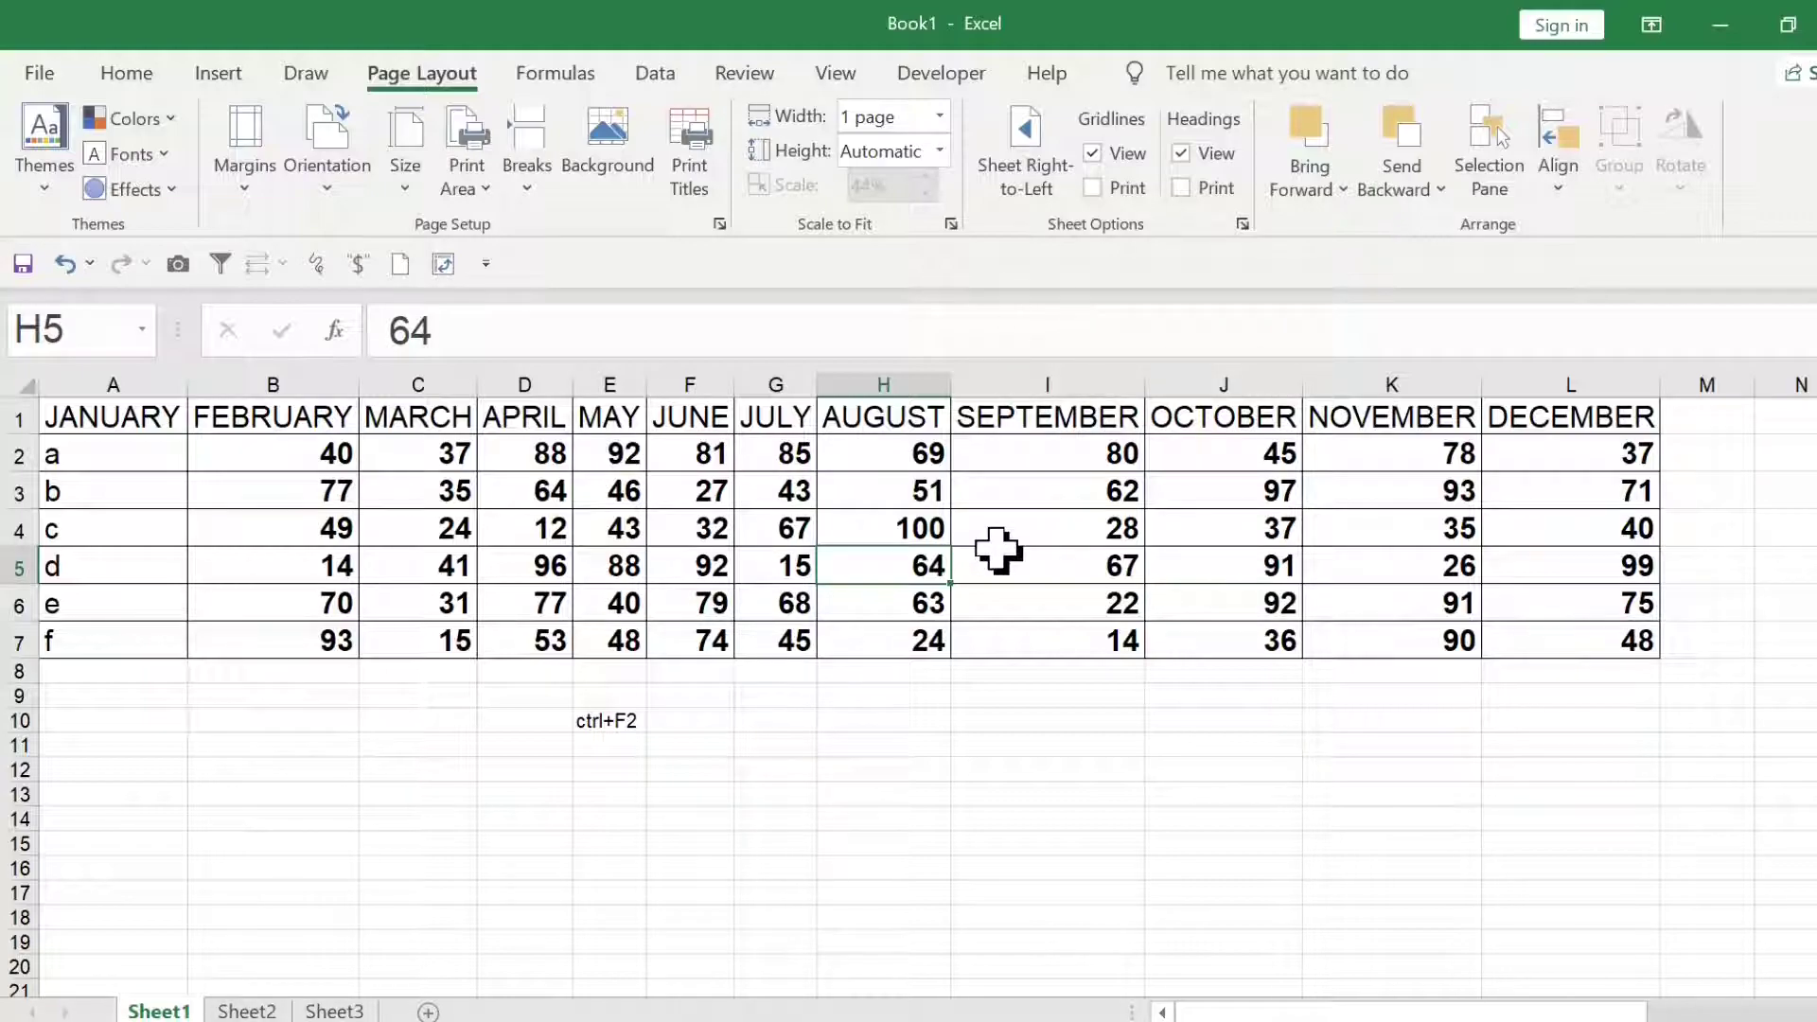
# Duplicate Sheet1, placing the copy directly after it, and clear the whole-sheet selection on the copy
pyautogui.moveTo(168, 1013); pyautogui.dragTo(218, 1011)
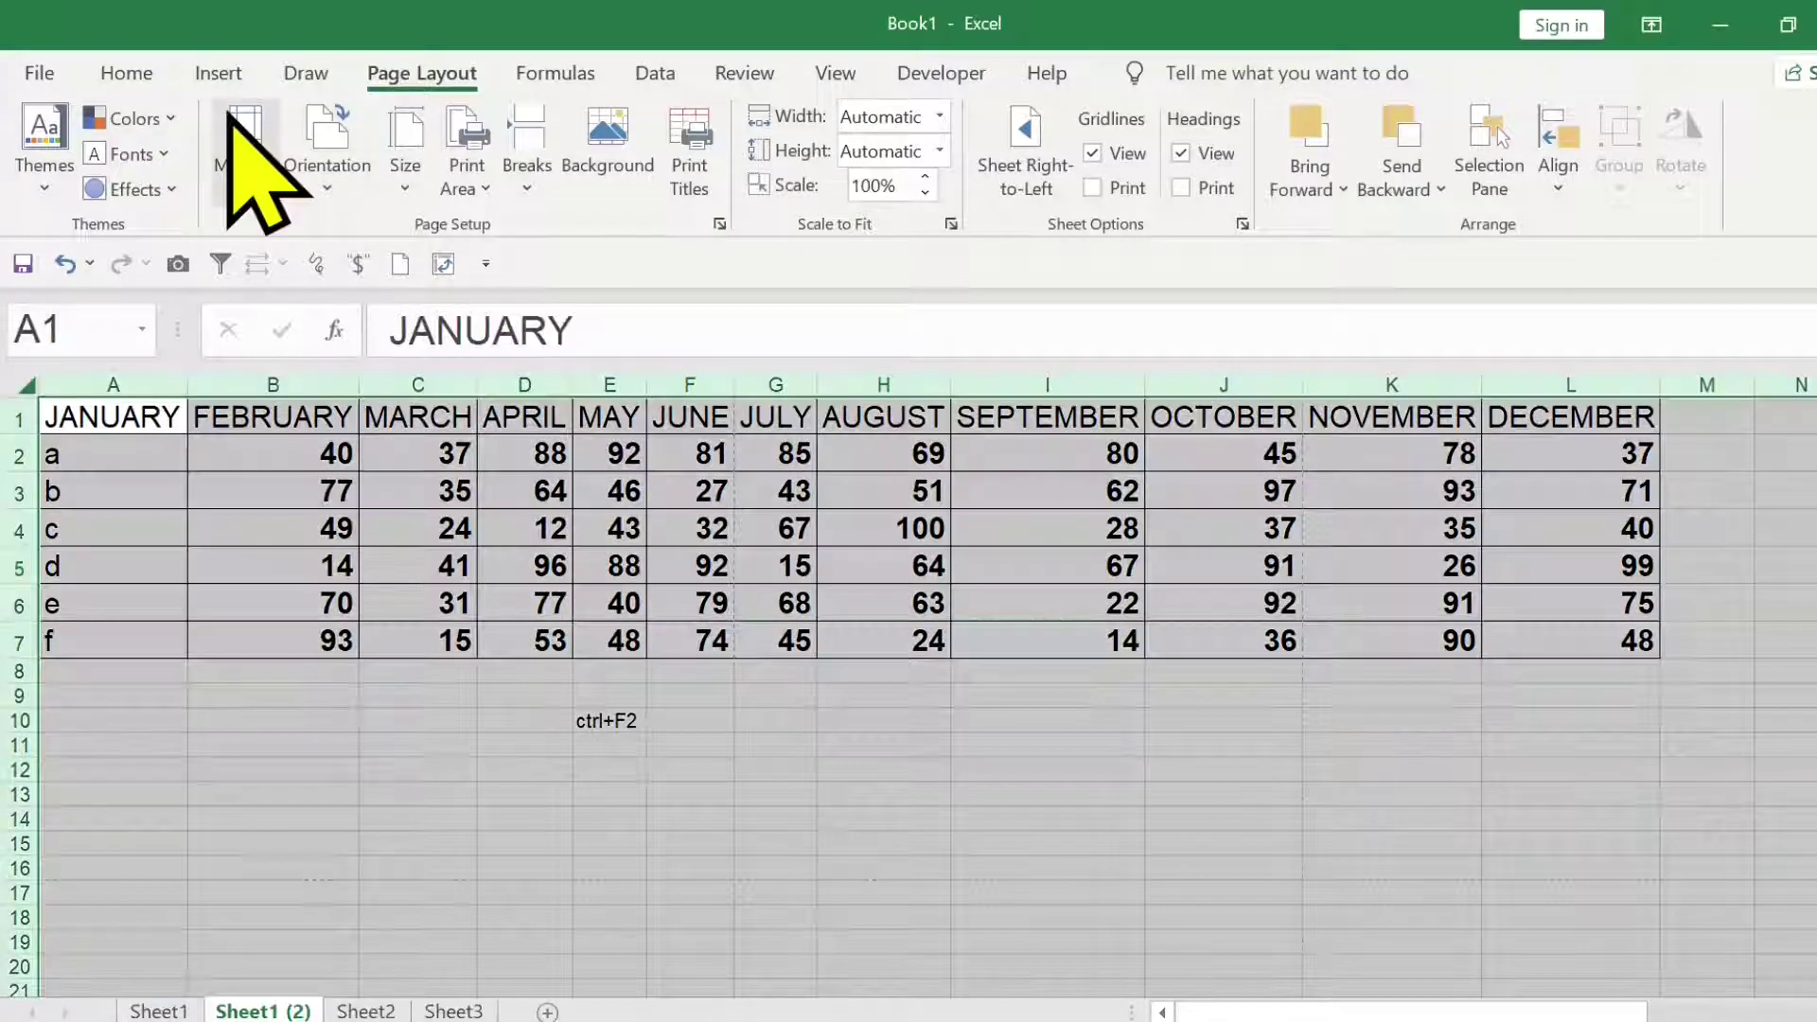
pyautogui.click(900, 559)
pyautogui.click(625, 533)
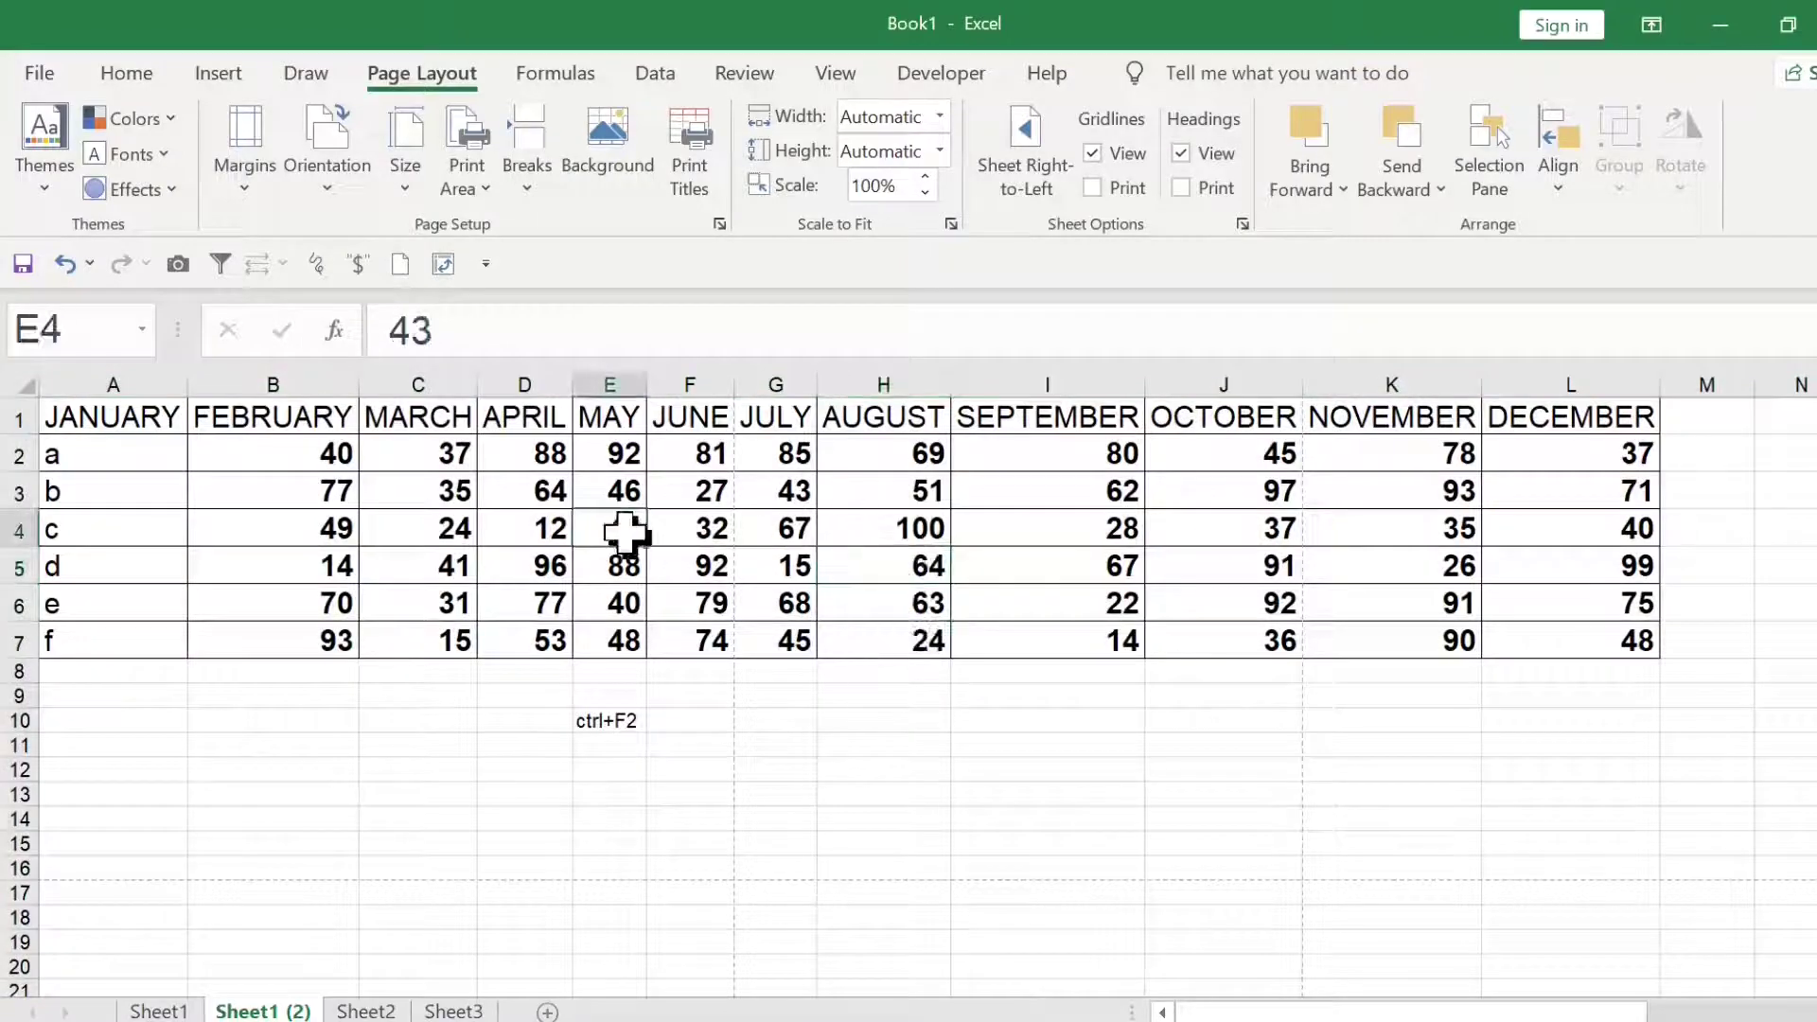
# Set the font size of the whole January to December table (A1:L7) to 14
pyautogui.click(129, 455)
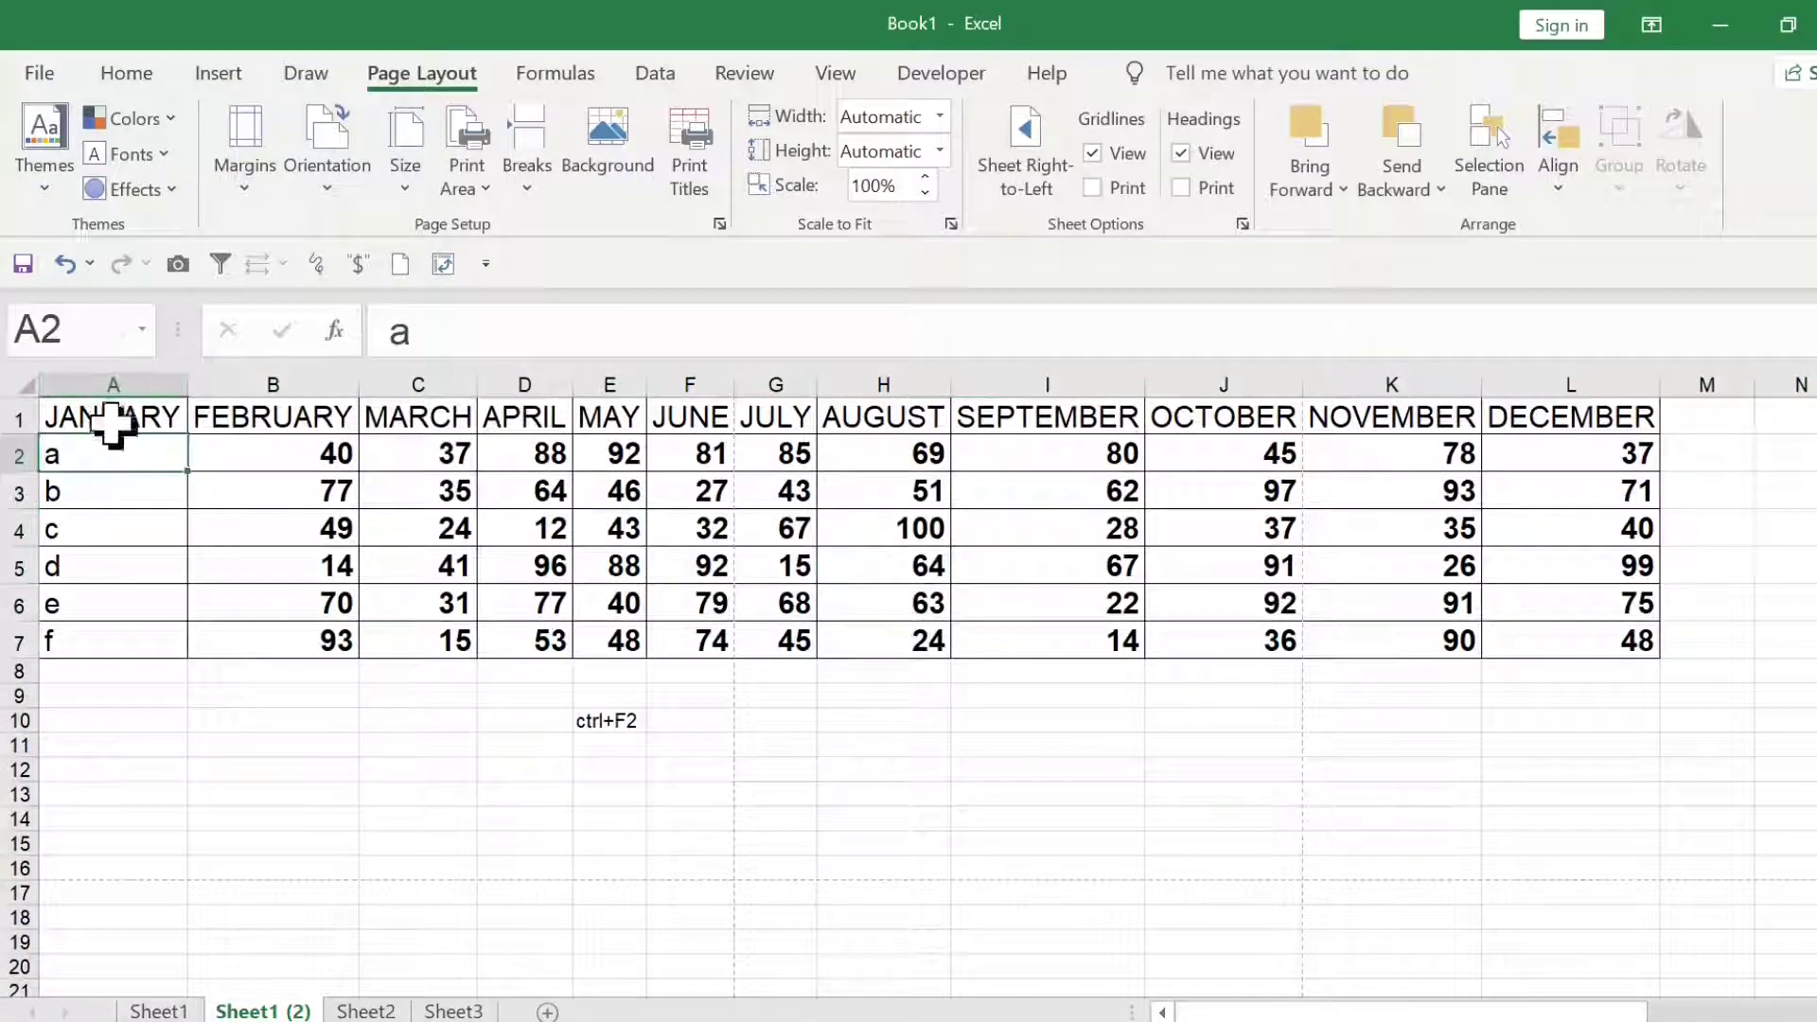
pyautogui.moveTo(112, 420); pyautogui.dragTo(1638, 662)
pyautogui.click(1047, 528)
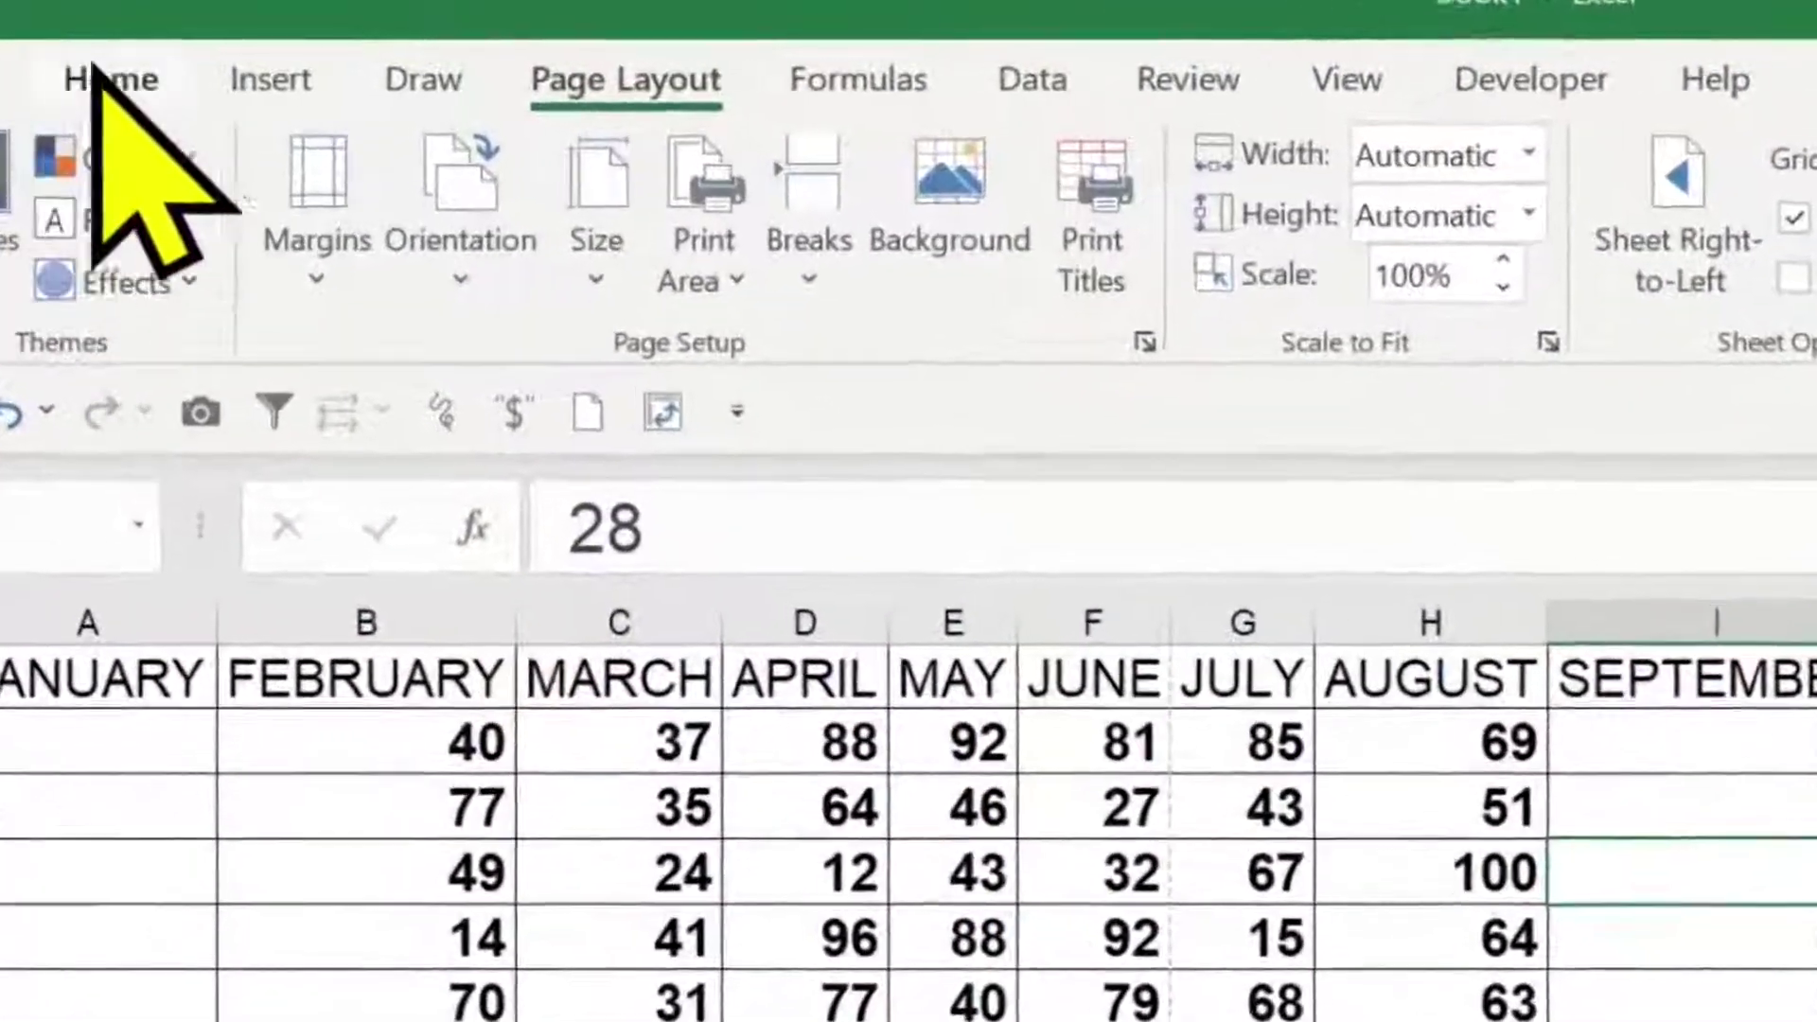
pyautogui.click(98, 76)
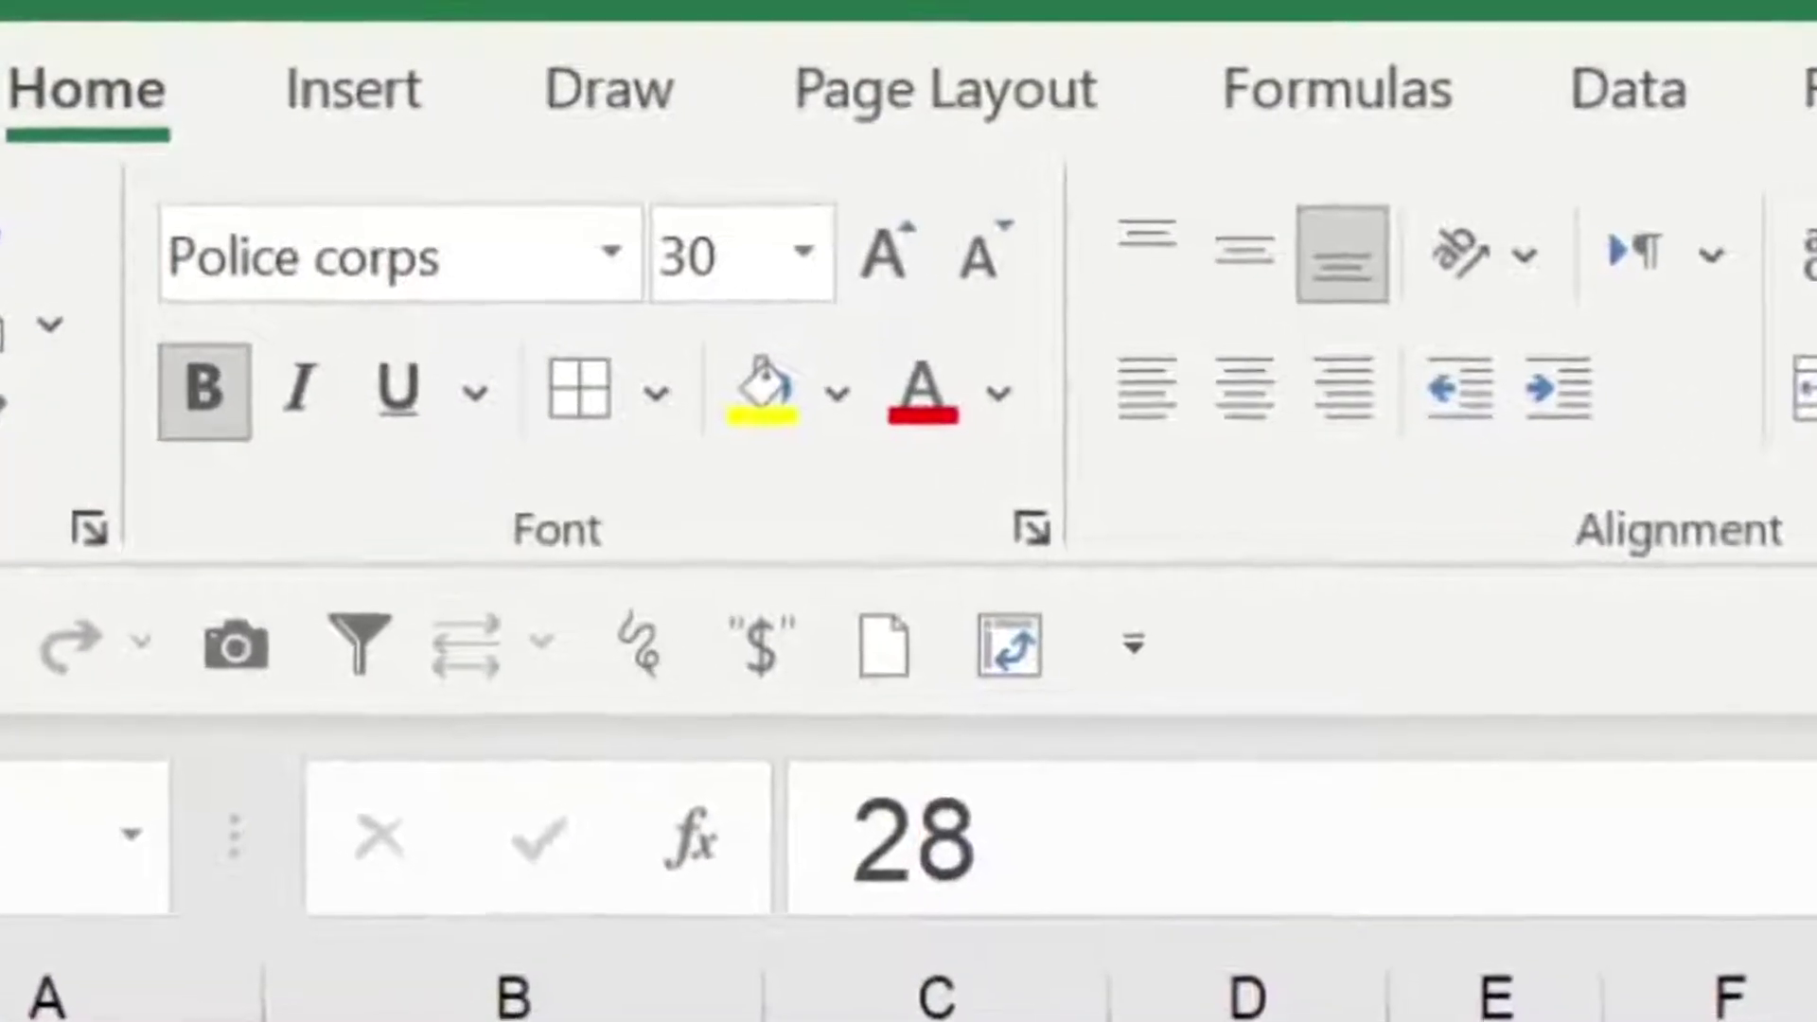
pyautogui.click(837, 1005)
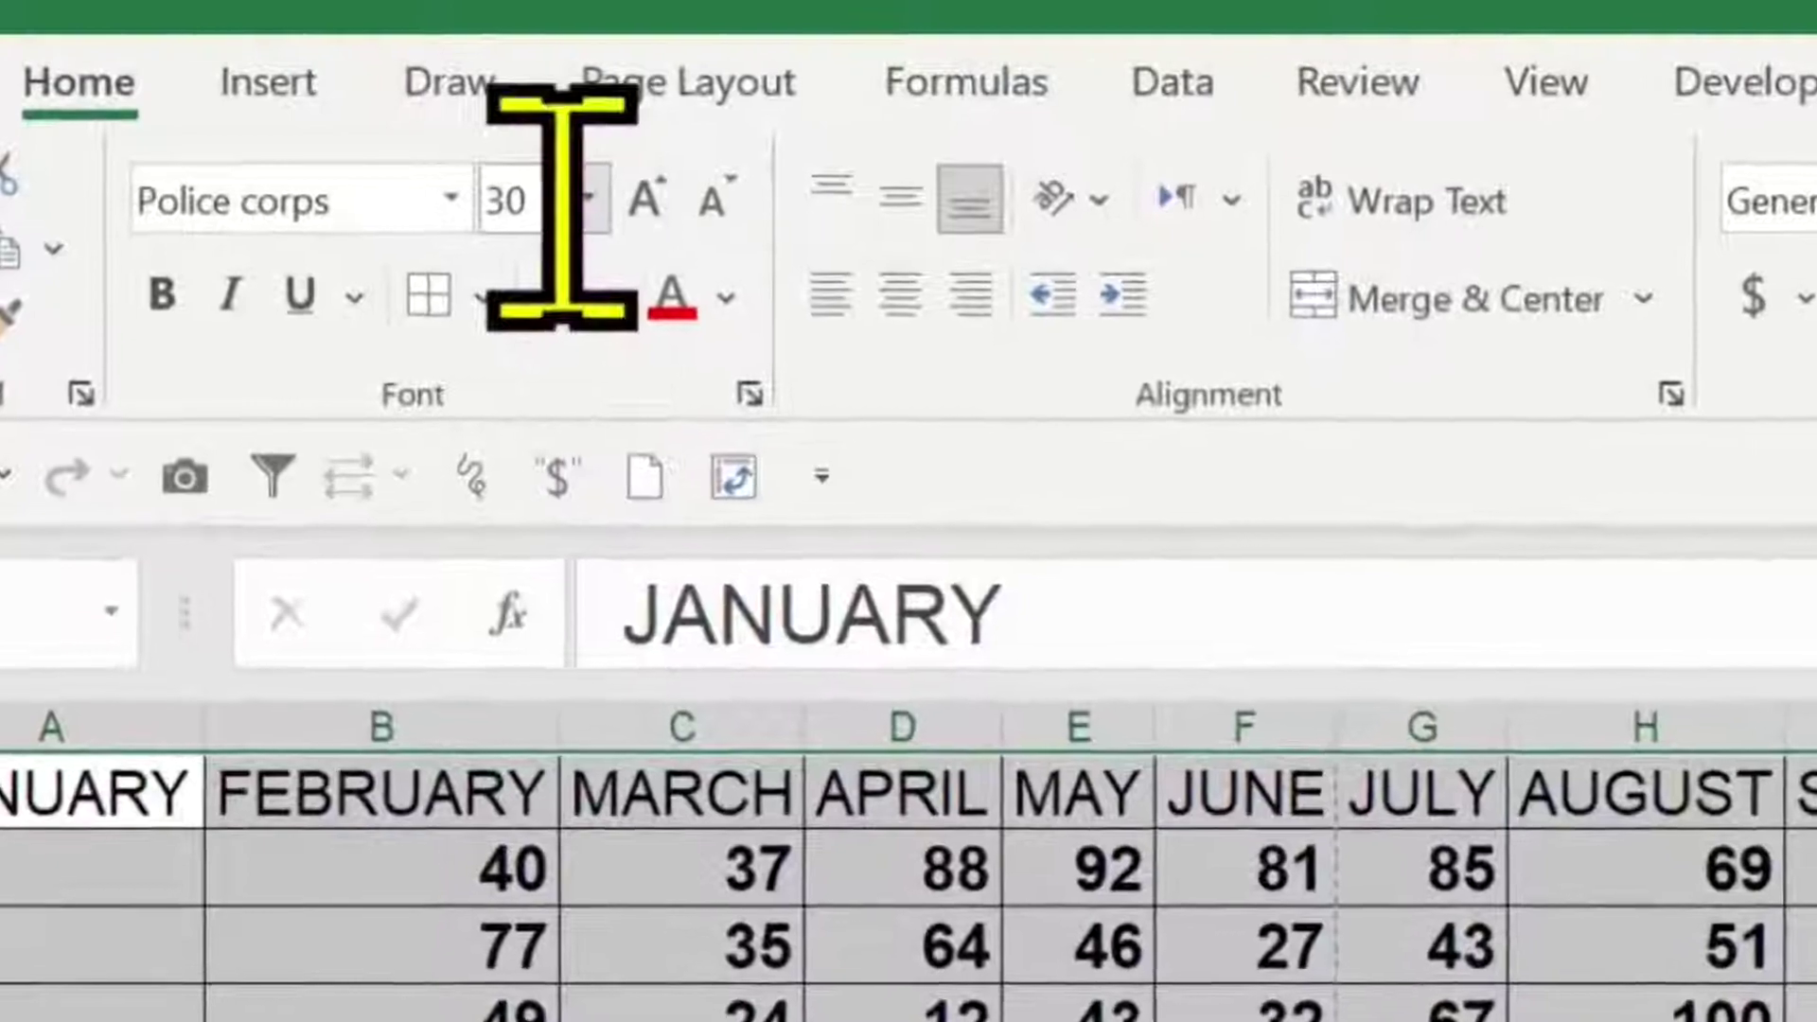
pyautogui.click(472, 172)
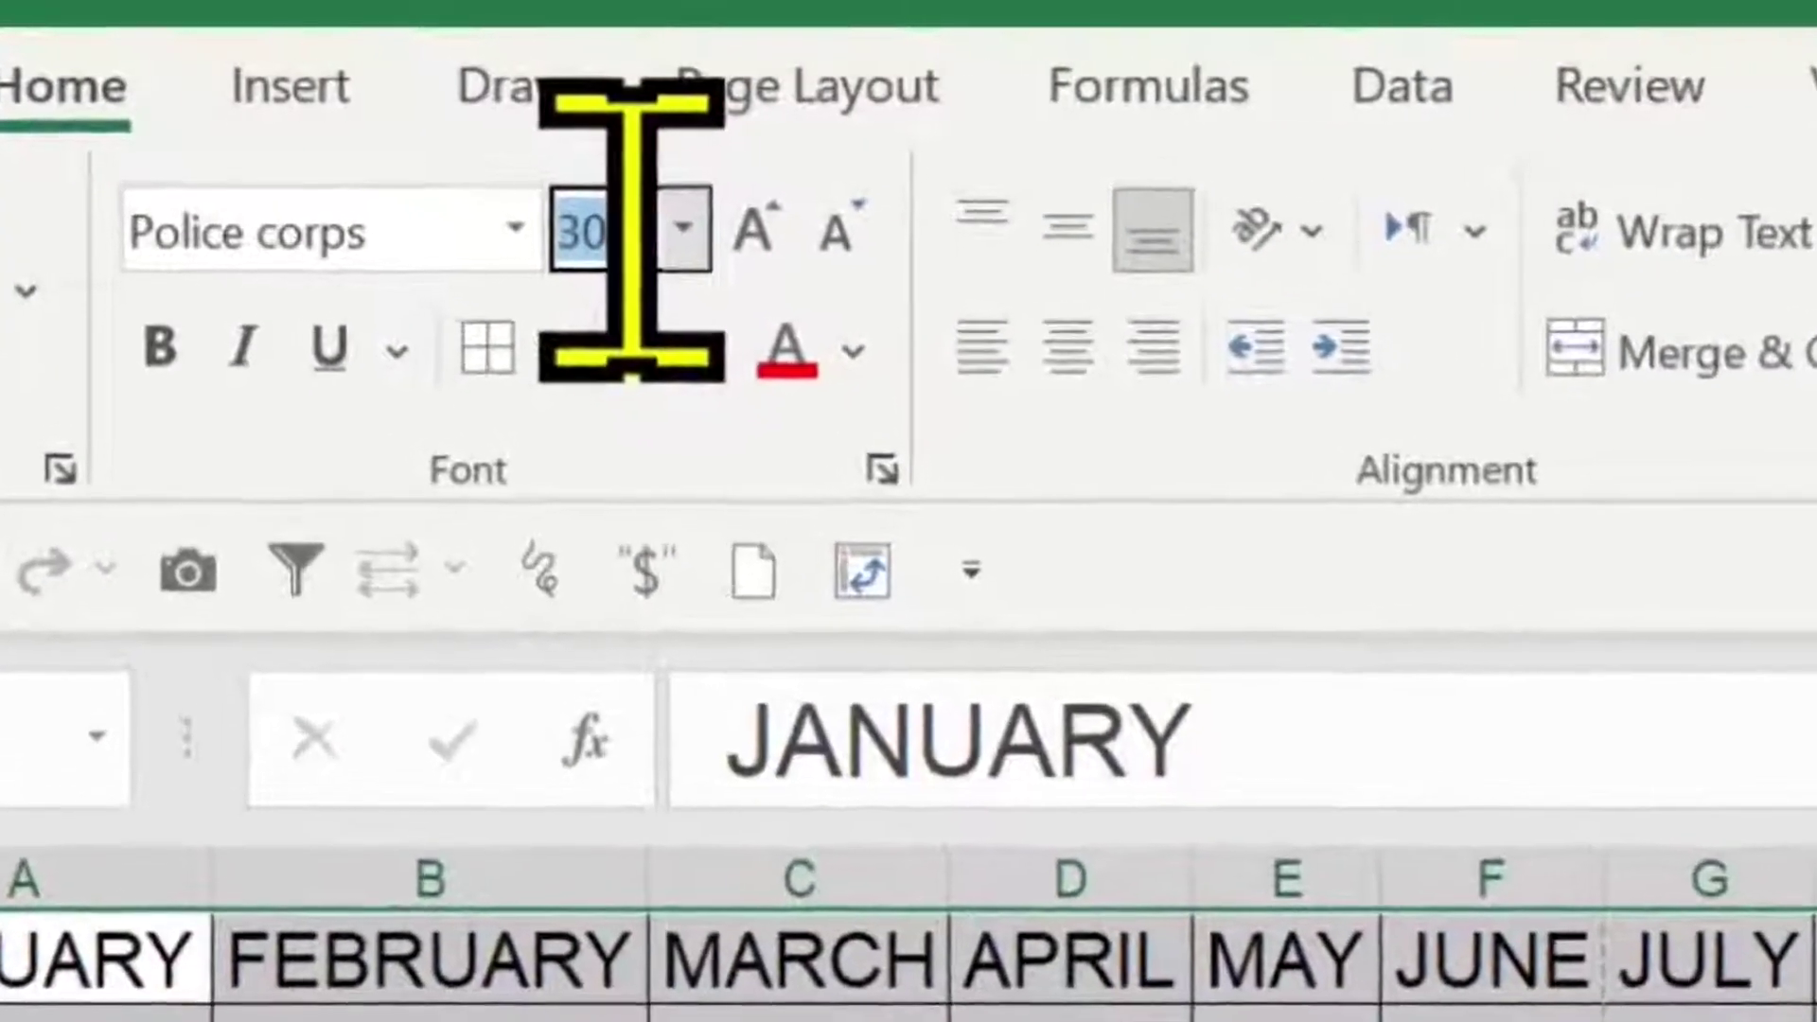
pyautogui.write('14')
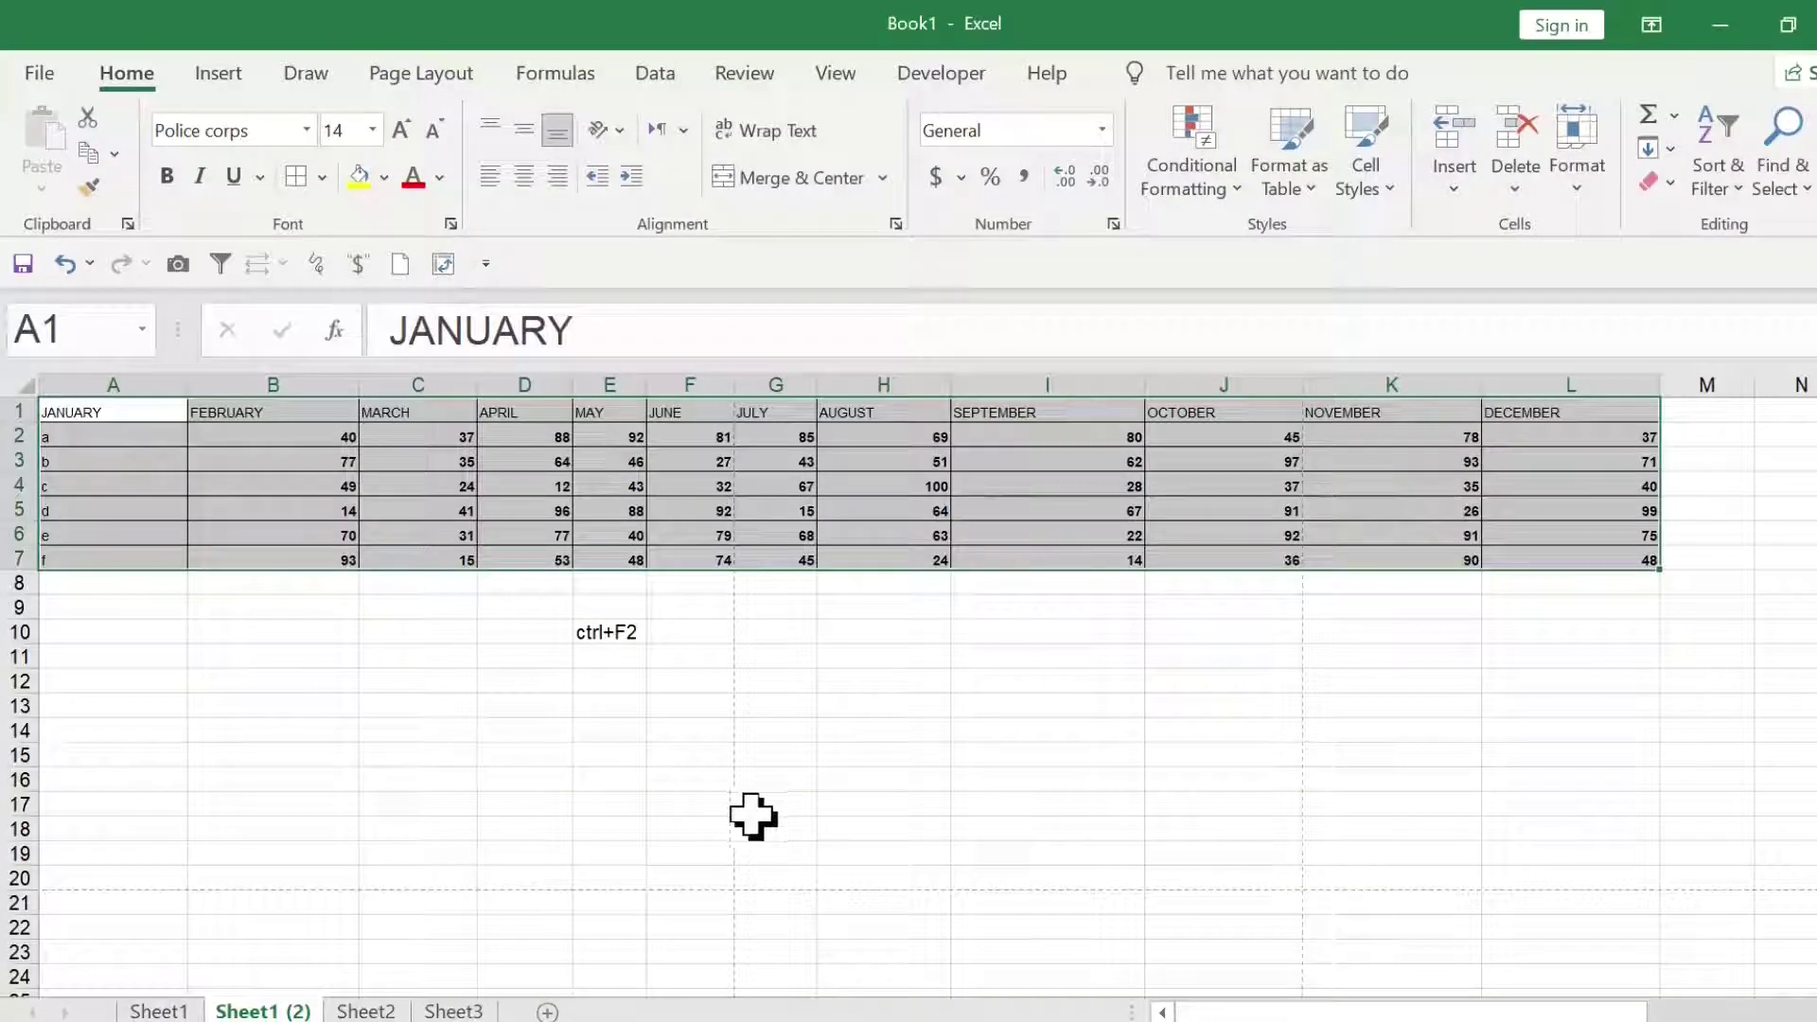
pyautogui.click(771, 729)
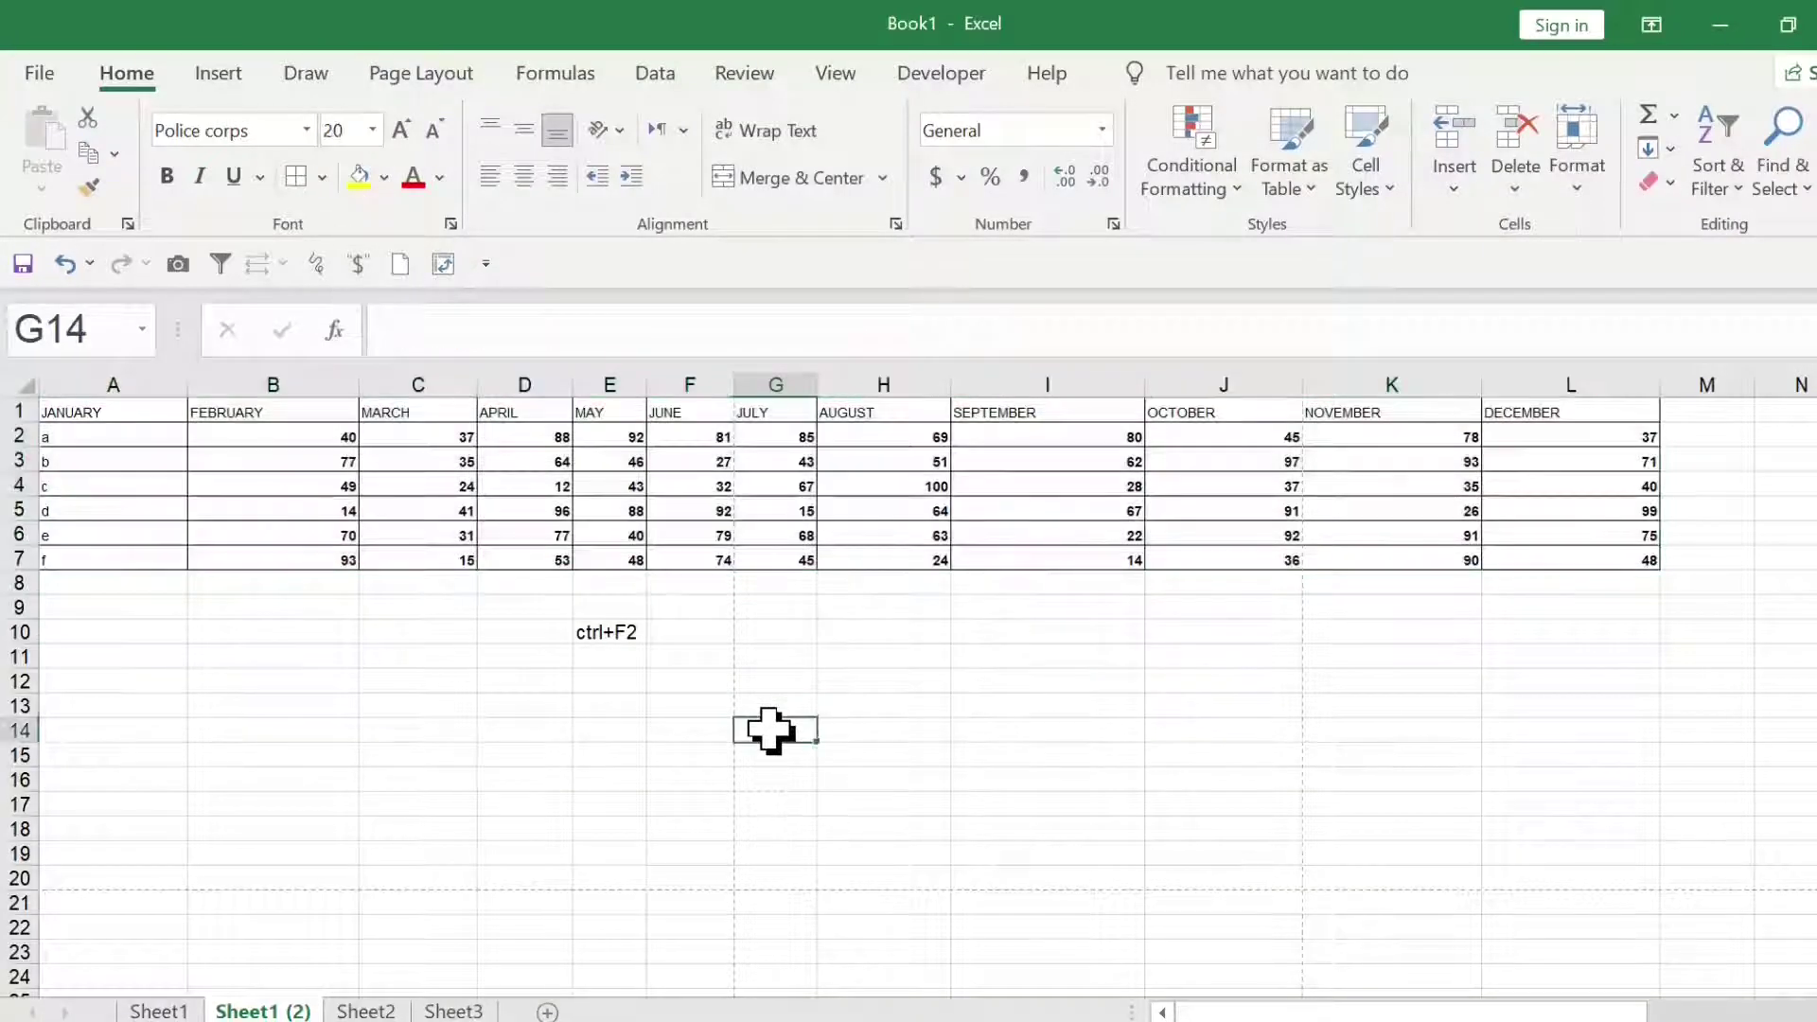
# AutoFit the widths of columns A through L to their contents
pyautogui.keyDown('ctrl'); pyautogui.scroll(5, 771, 729); pyautogui.keyUp('ctrl')
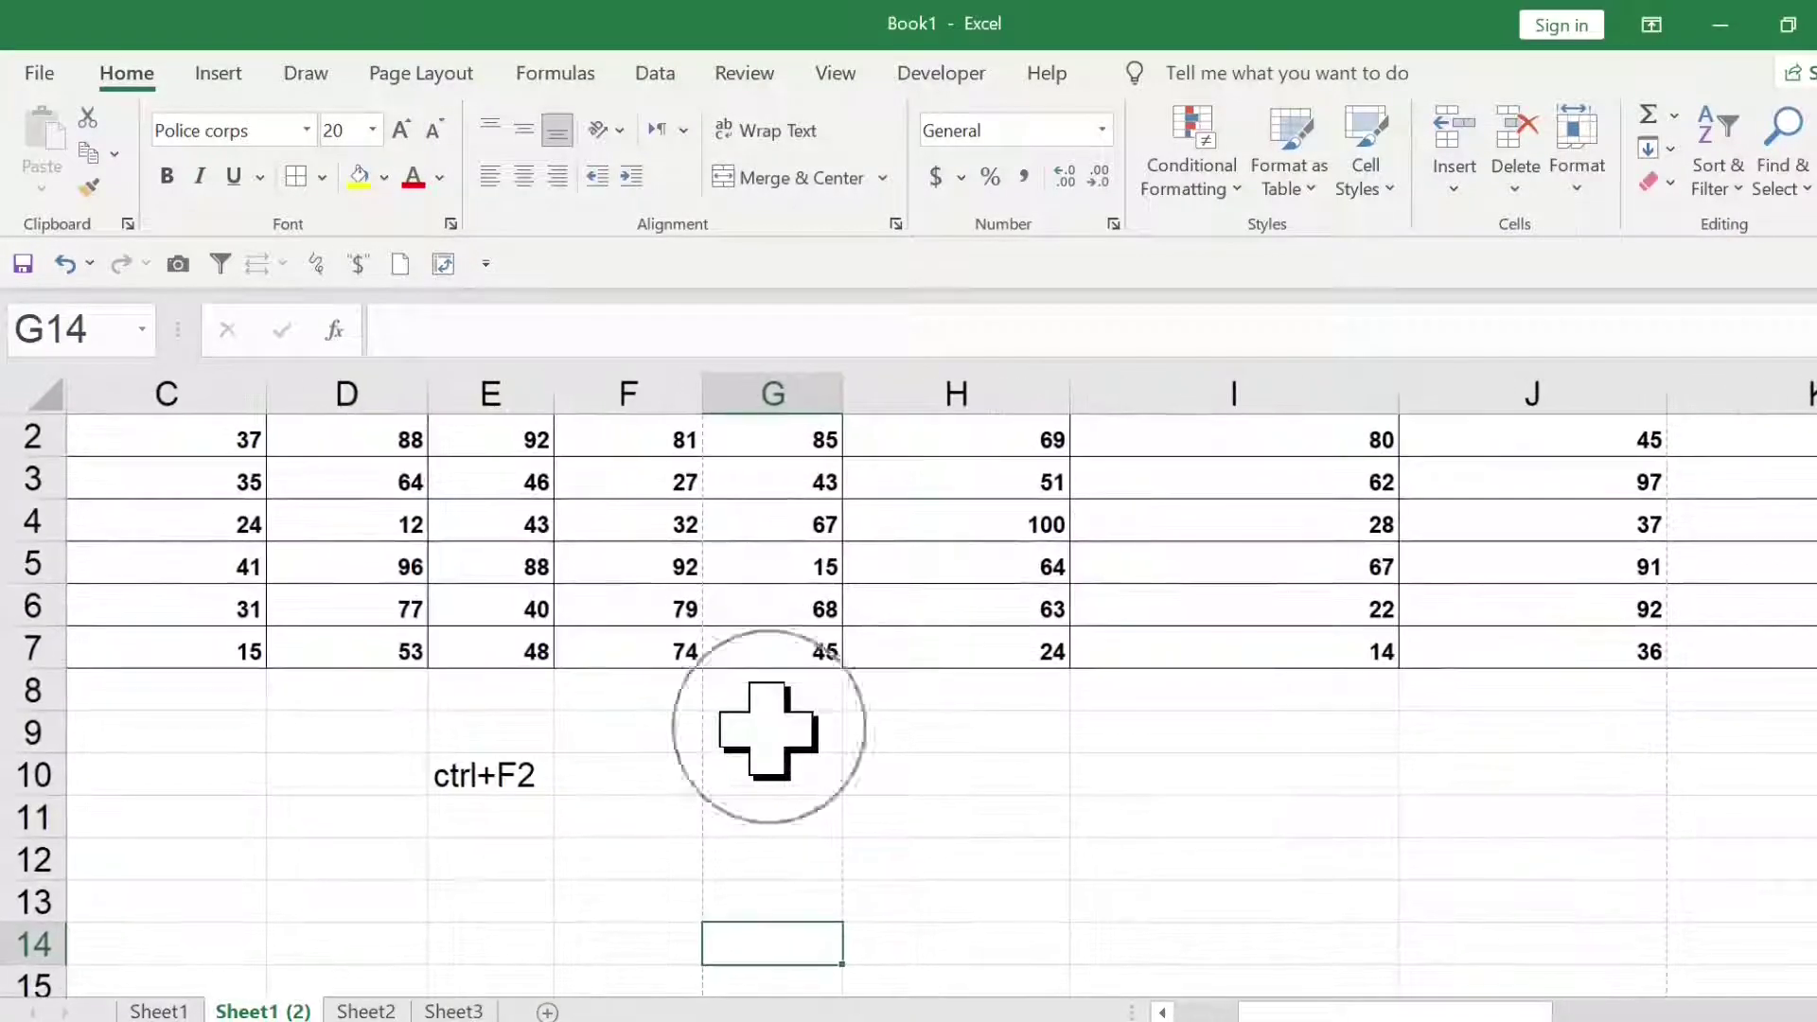
pyautogui.click(343, 388)
pyautogui.click(649, 388)
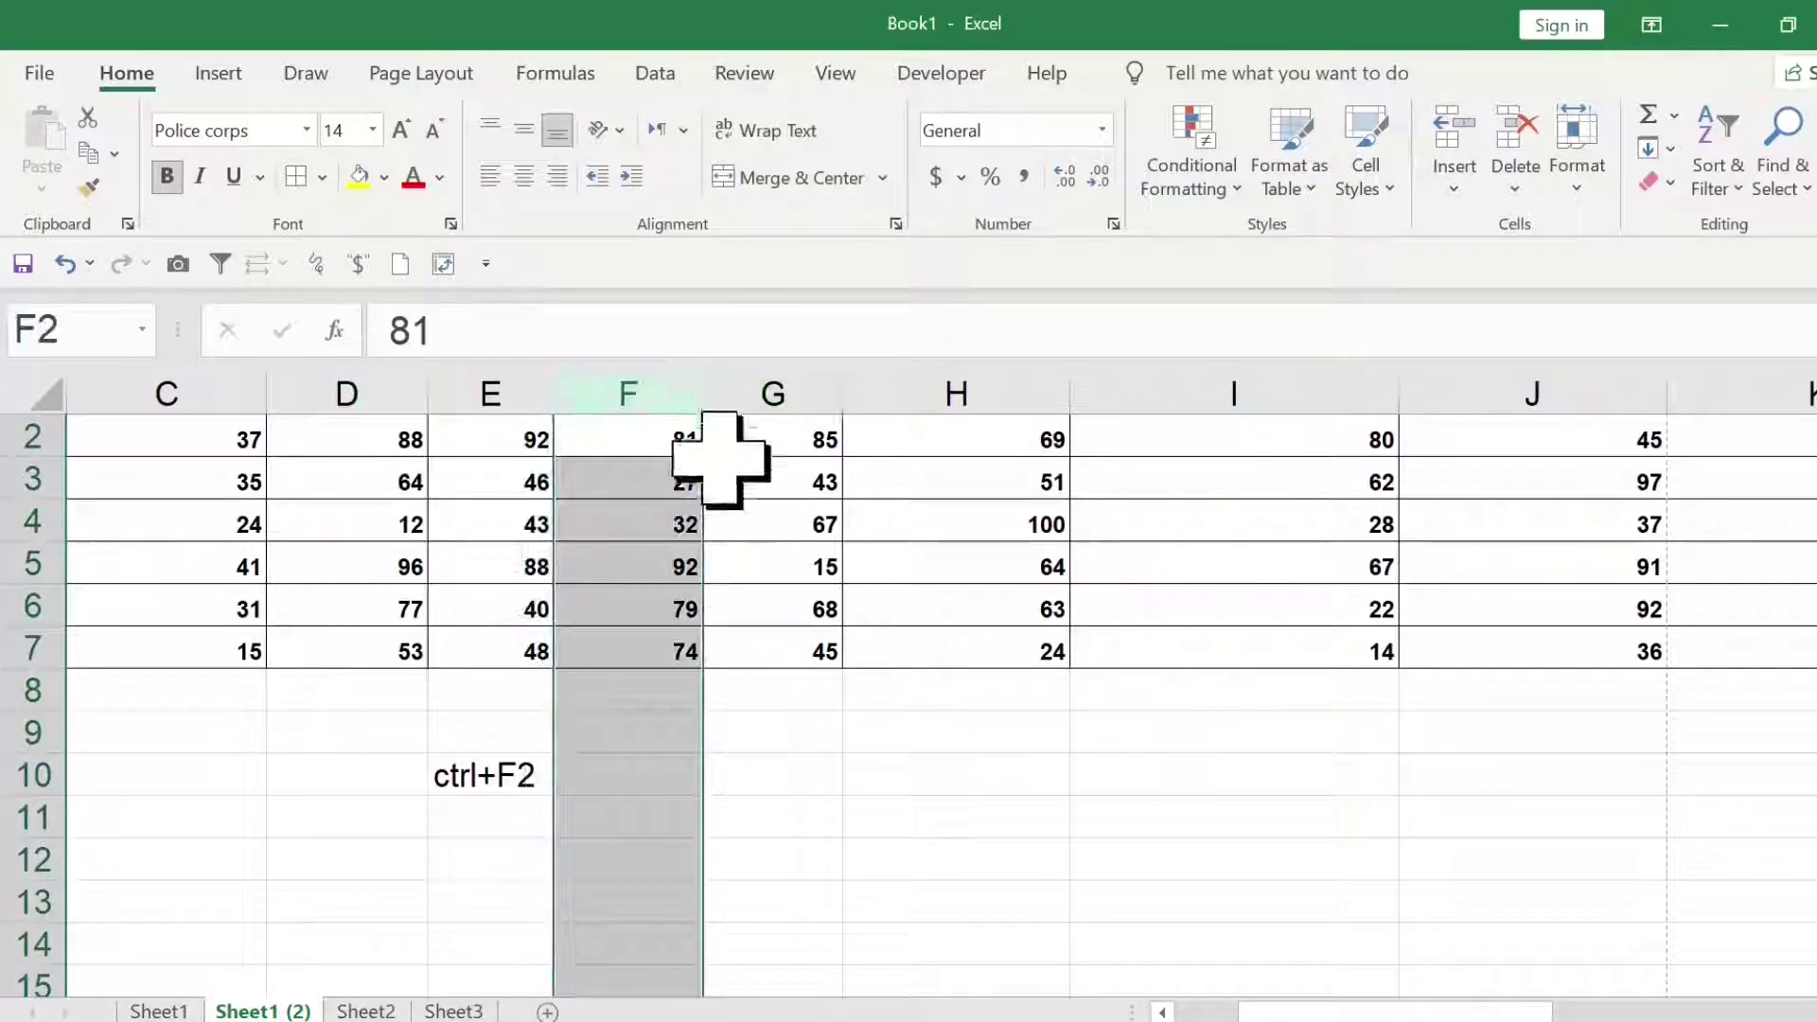
pyautogui.keyDown('ctrl'); pyautogui.scroll(-5, 762, 506); pyautogui.keyUp('ctrl')
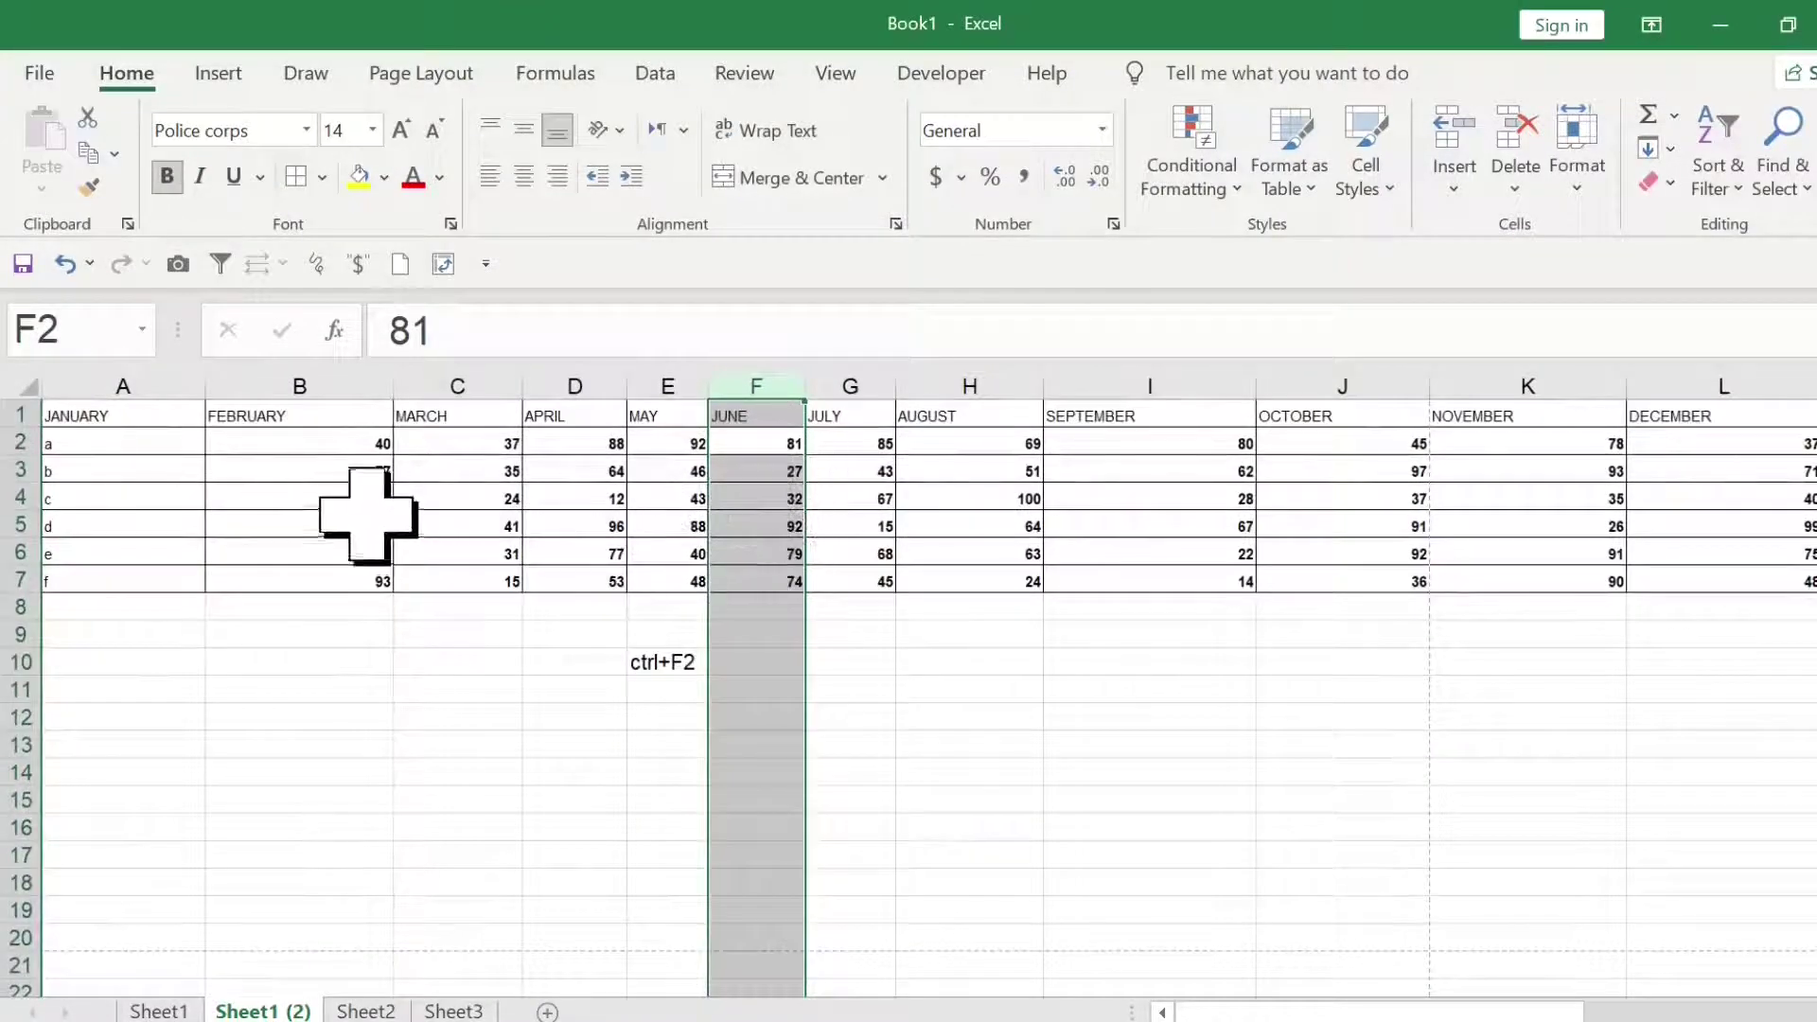
pyautogui.click(365, 501)
pyautogui.moveTo(109, 383)
pyautogui.mouseDown()
pyautogui.moveTo(1732, 405)
pyautogui.moveTo(1642, 416)
pyautogui.mouseUp()
pyautogui.doubleClick(1625, 383)
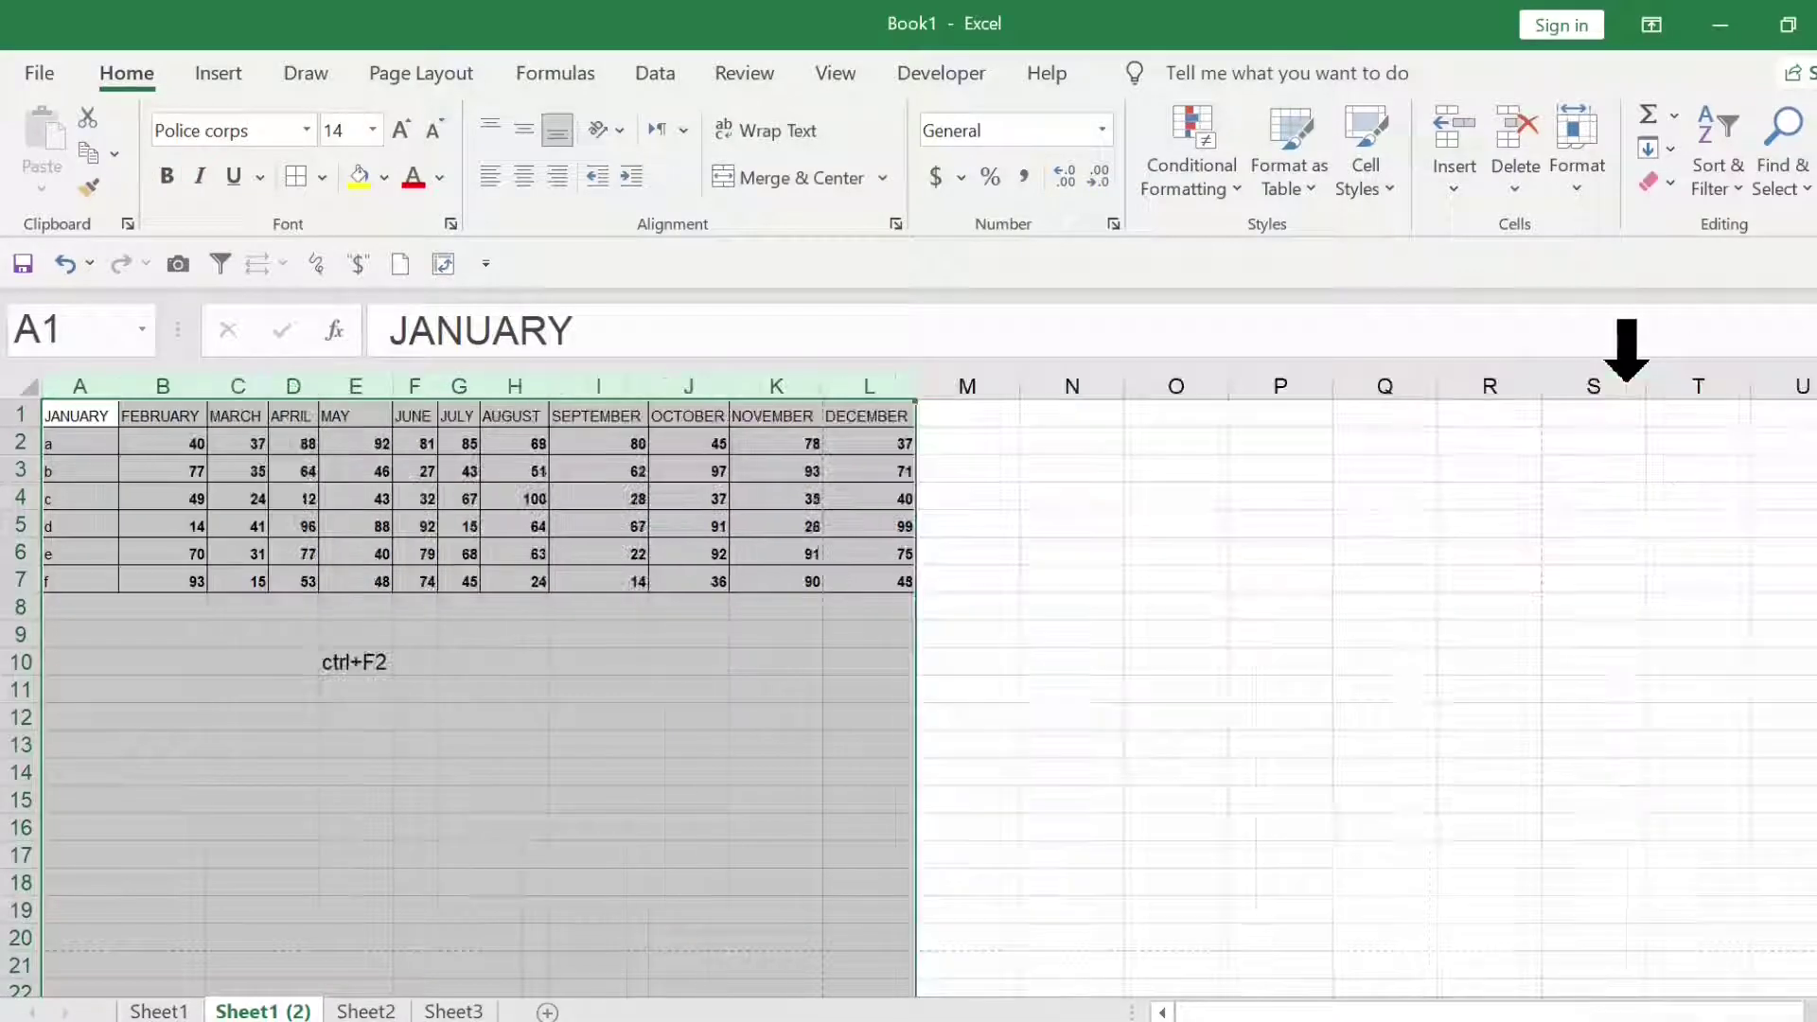
# Check the print preview of the compacted table on Sheet1 (2) and return to the worksheet
pyautogui.keyDown('ctrl'); pyautogui.scroll(5, 1151, 651); pyautogui.keyUp('ctrl')
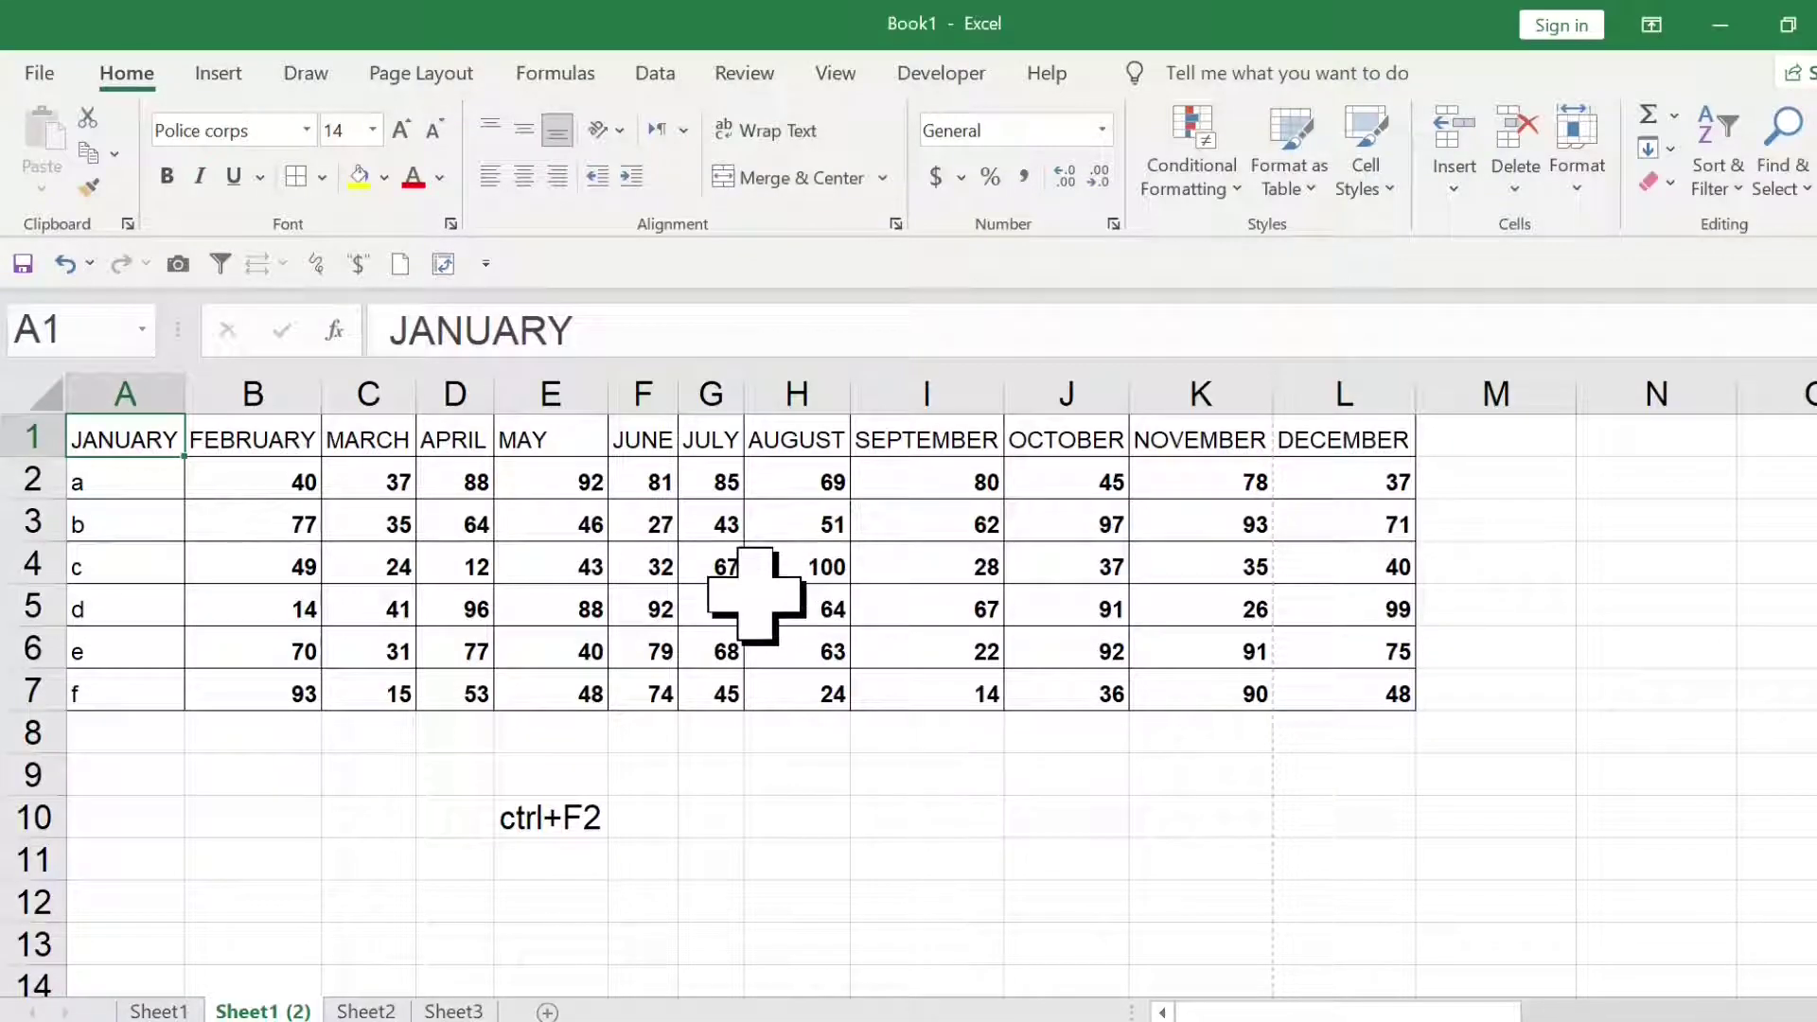
pyautogui.hotkey('ctrl', 'F2')
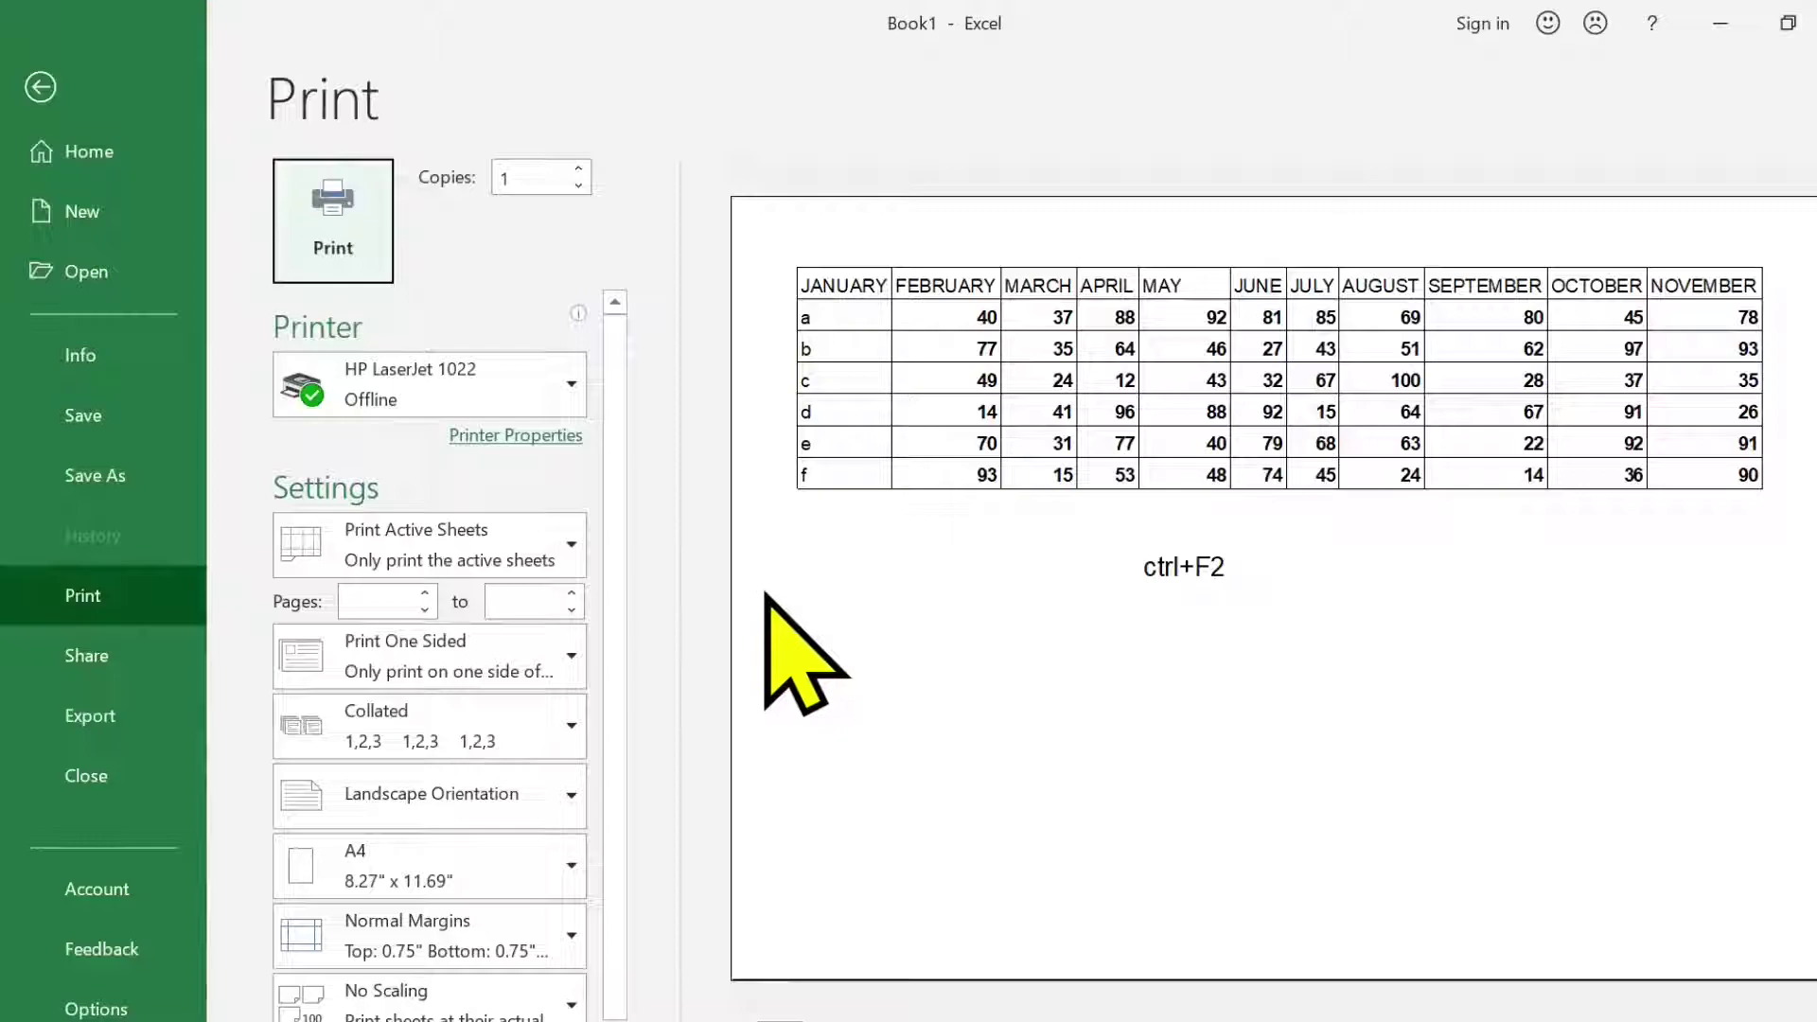
pyautogui.scroll(-1, 855, 980)
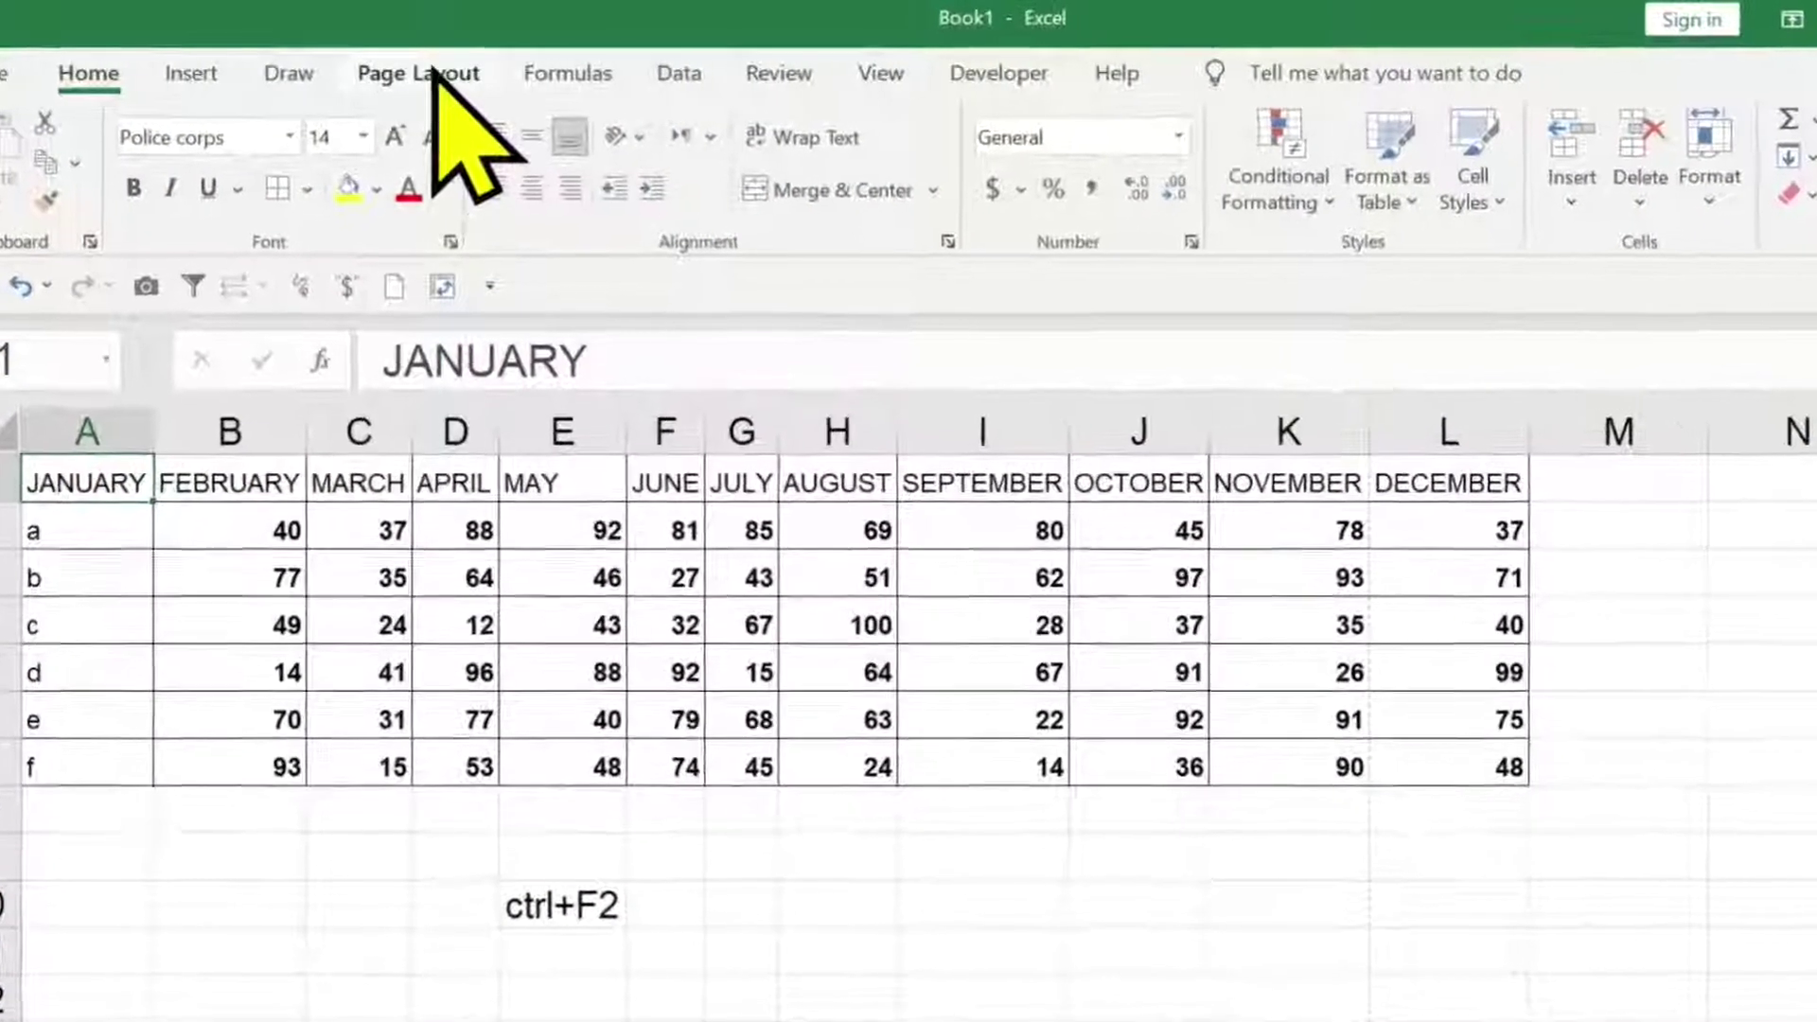
# Set the Scale to Fit width to 1 page, check the print preview, and return to the worksheet
pyautogui.click(438, 71)
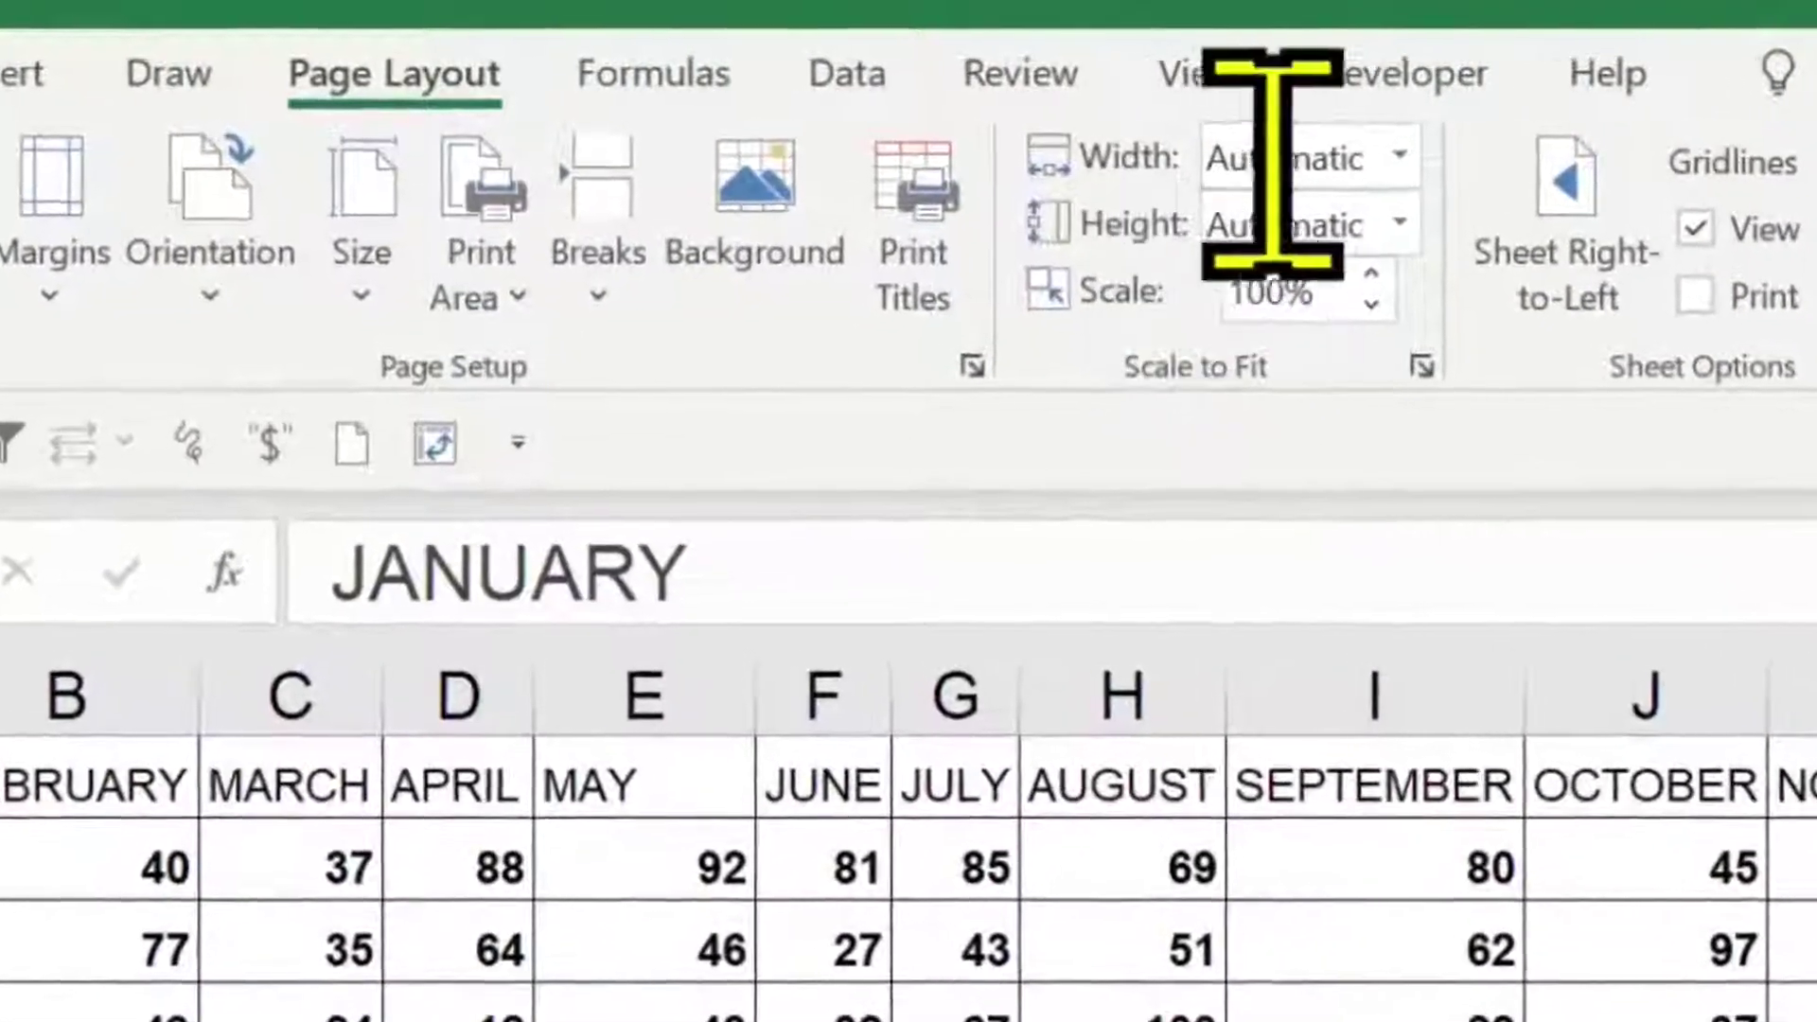
pyautogui.click(1398, 154)
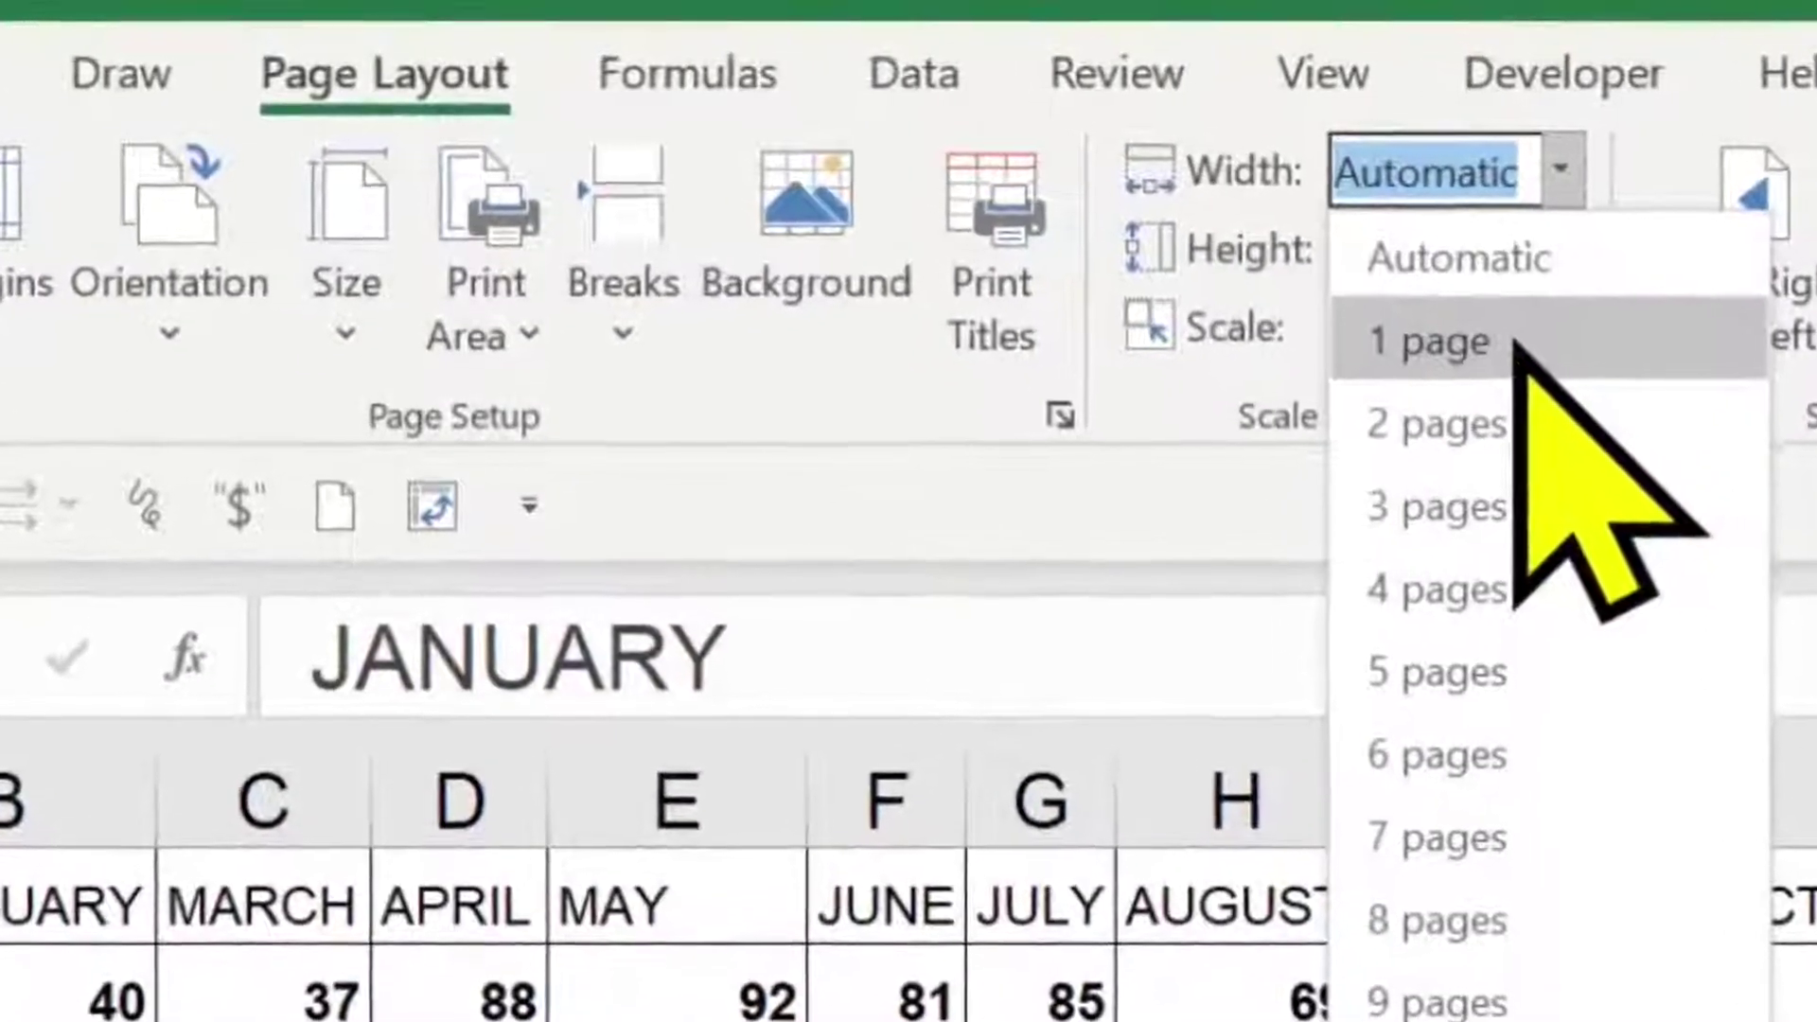
pyautogui.click(1512, 341)
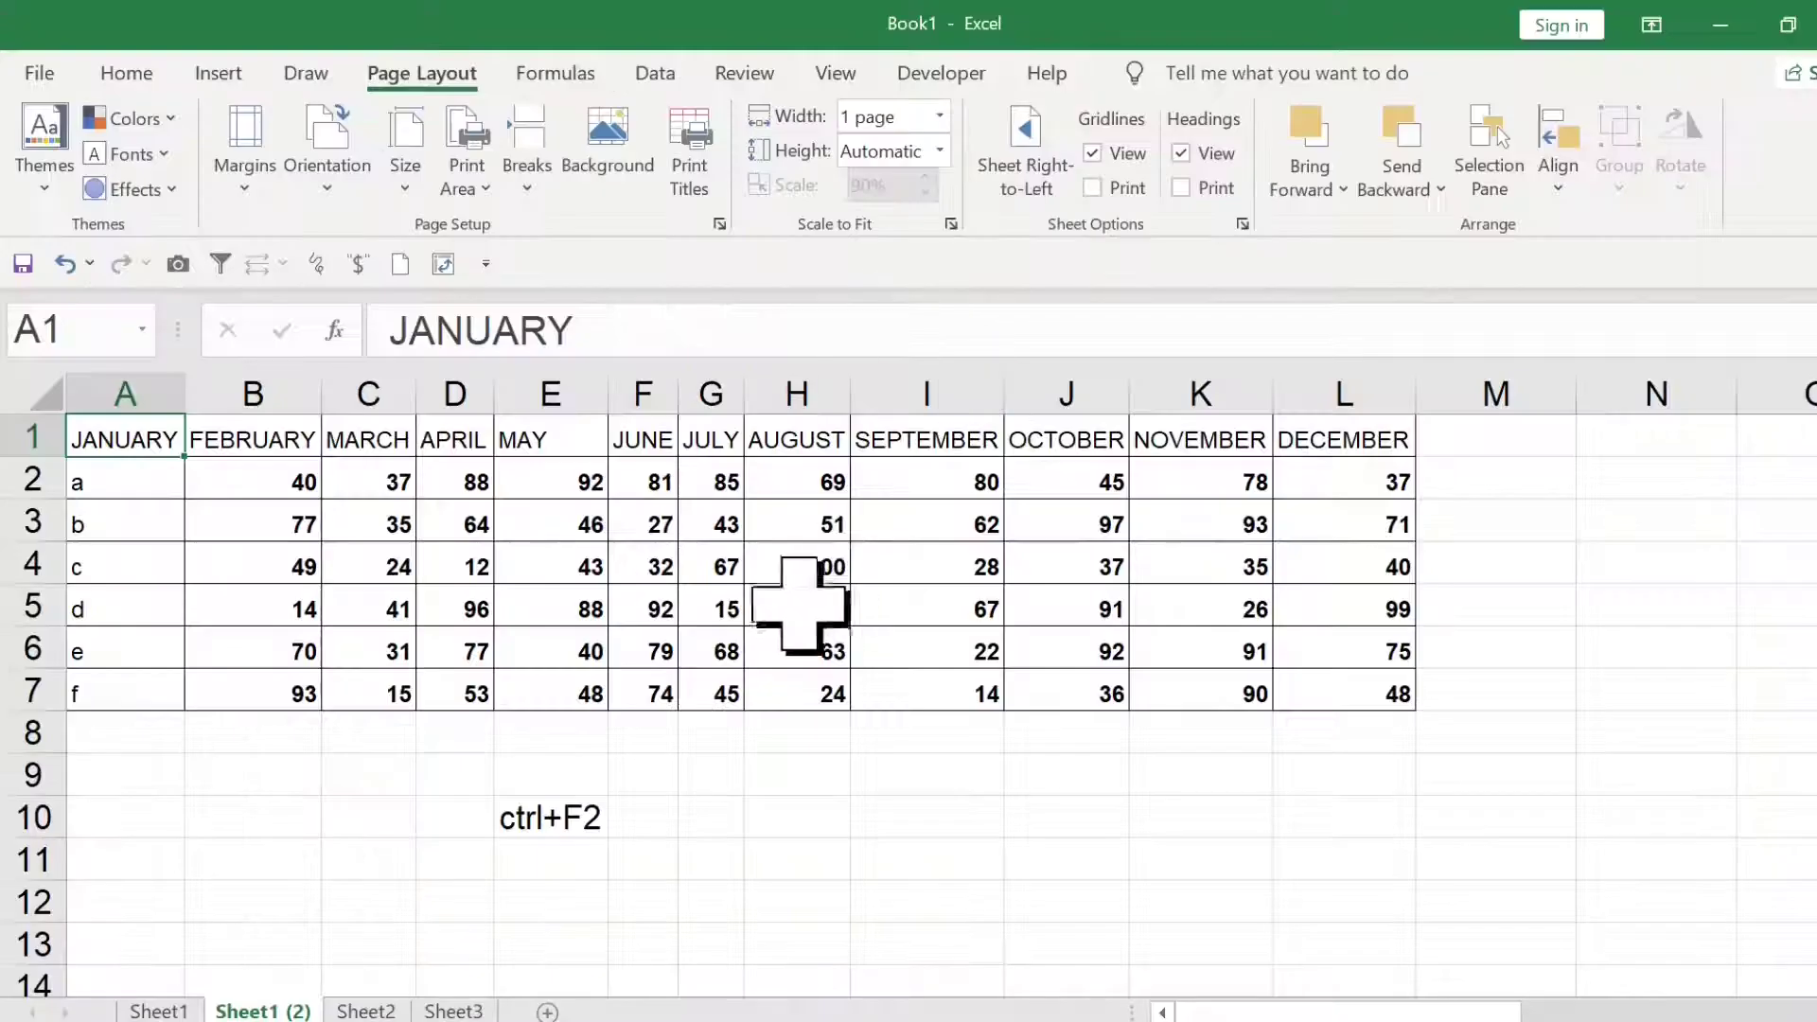
pyautogui.click(811, 605)
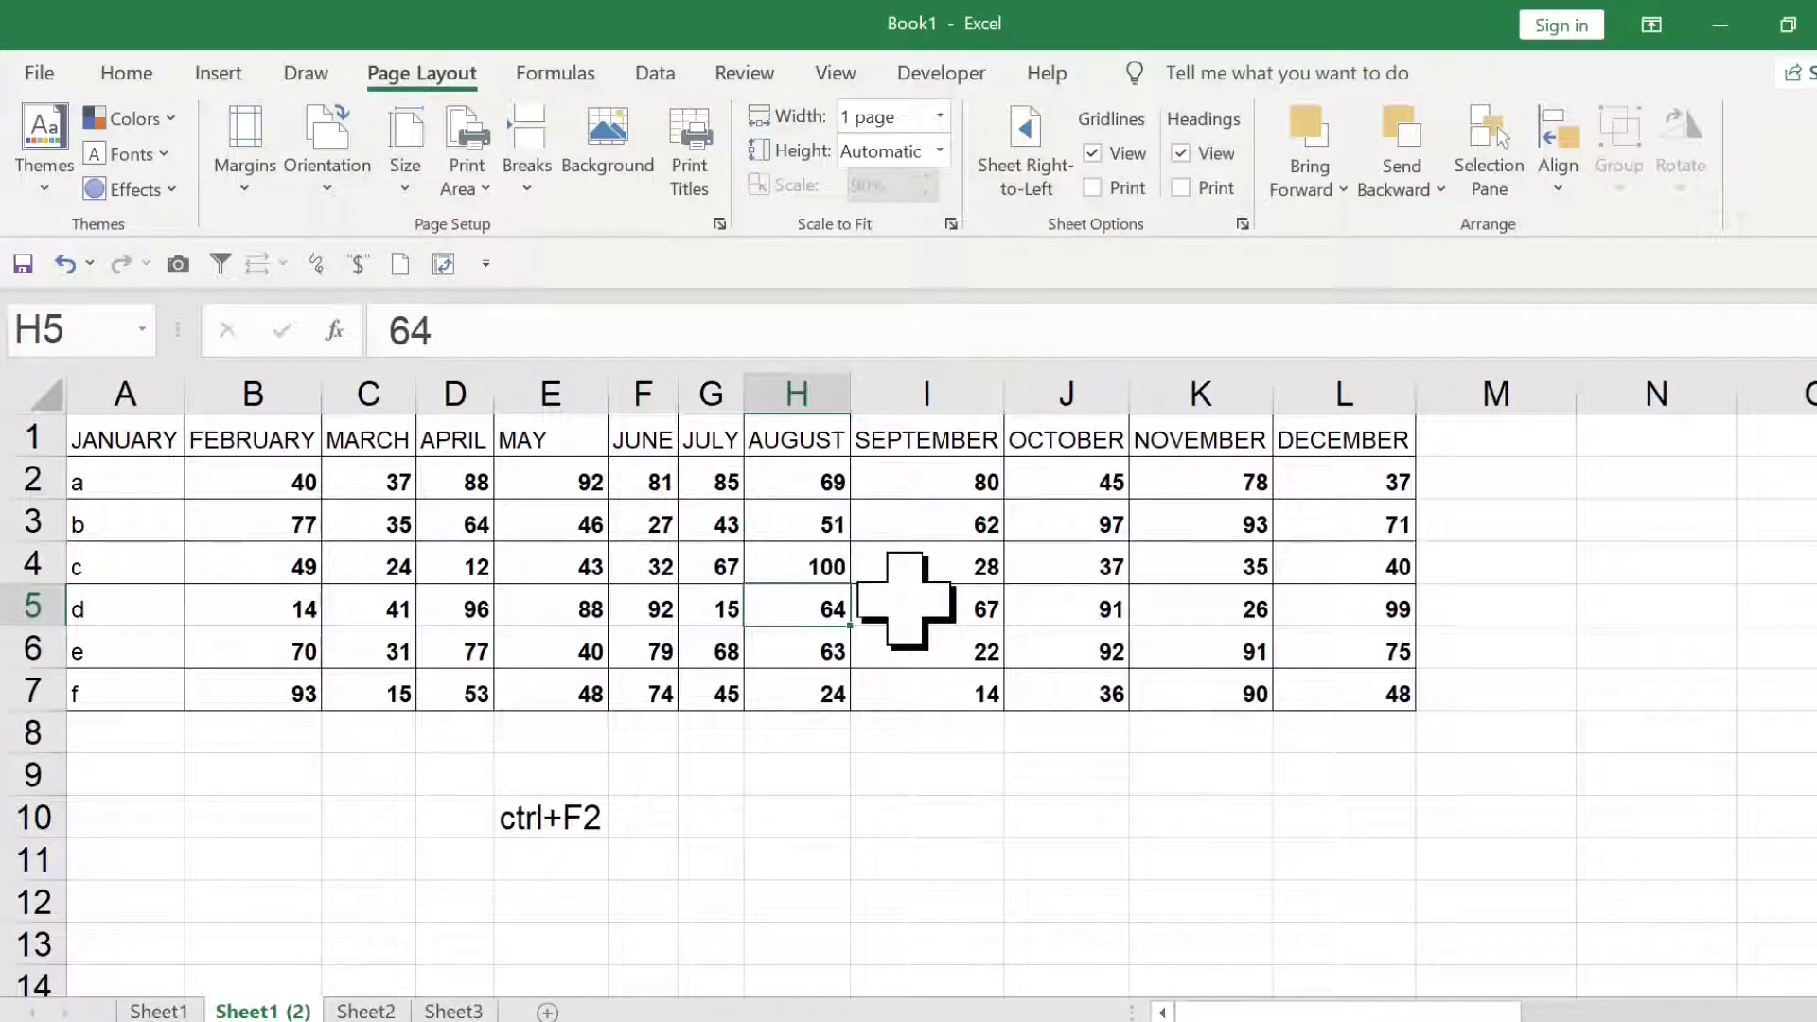
pyautogui.hotkey('ctrl', 'F2')
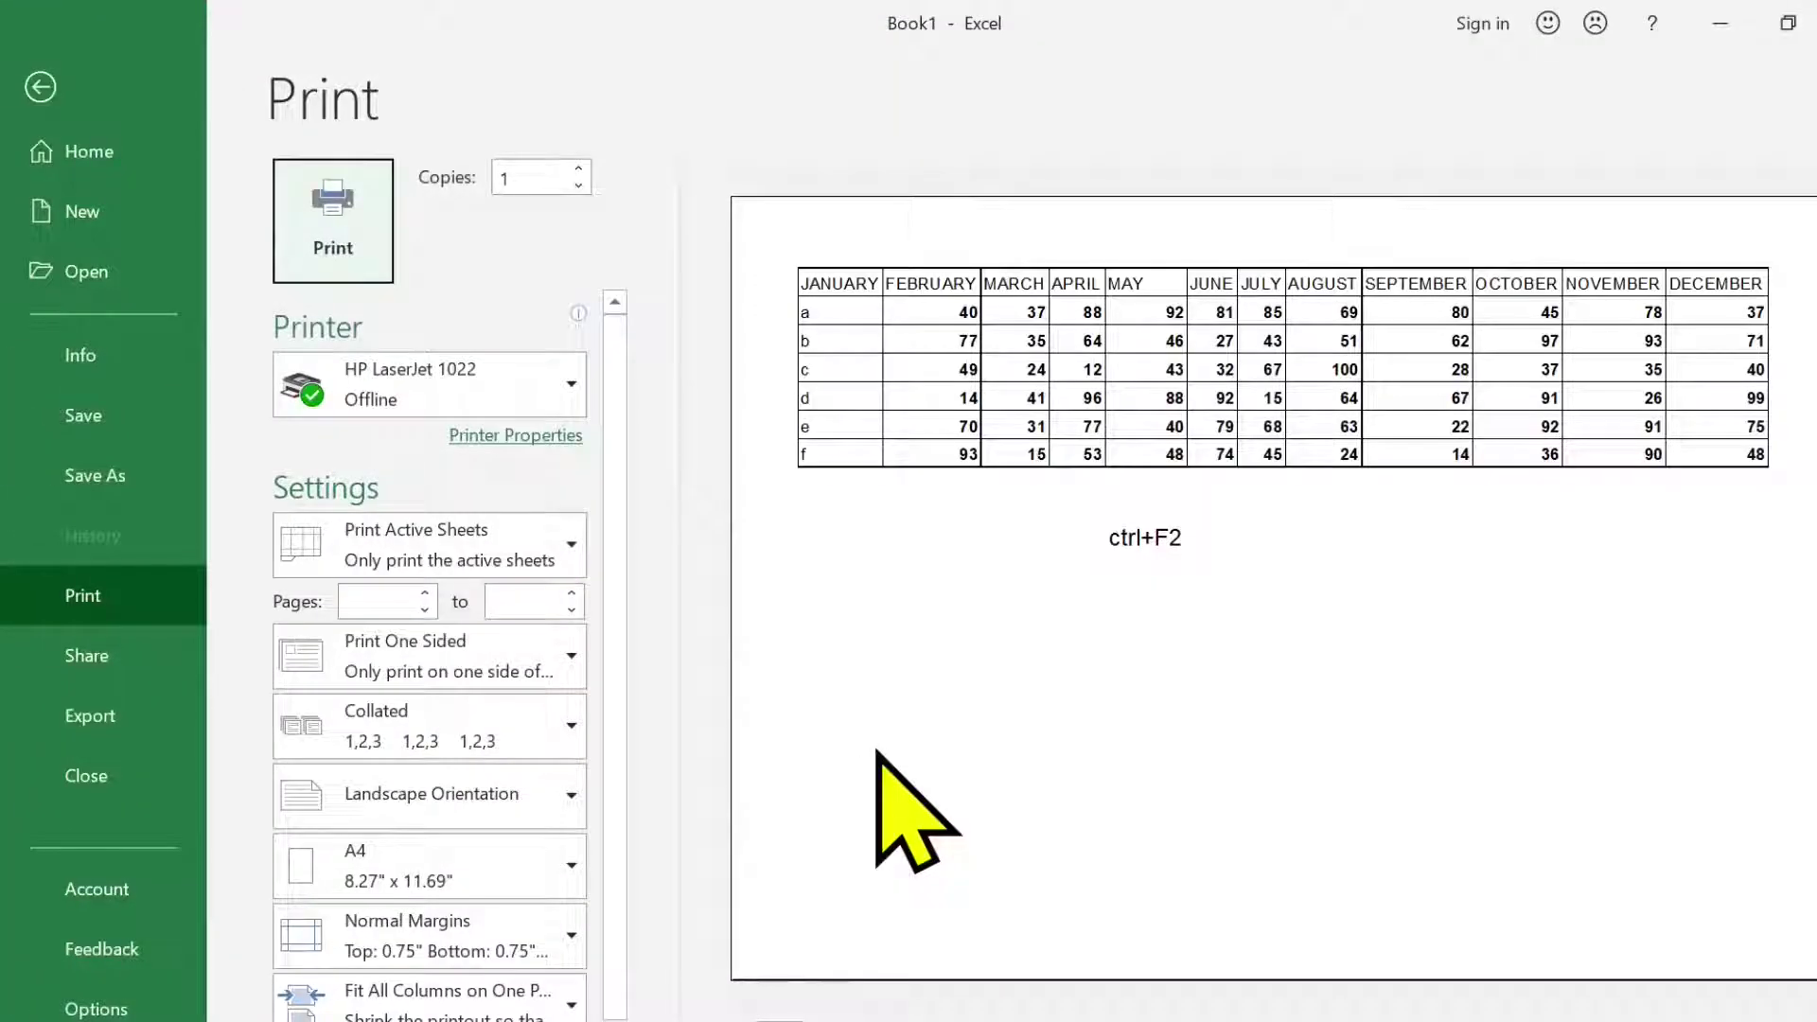
pyautogui.press('Escape')
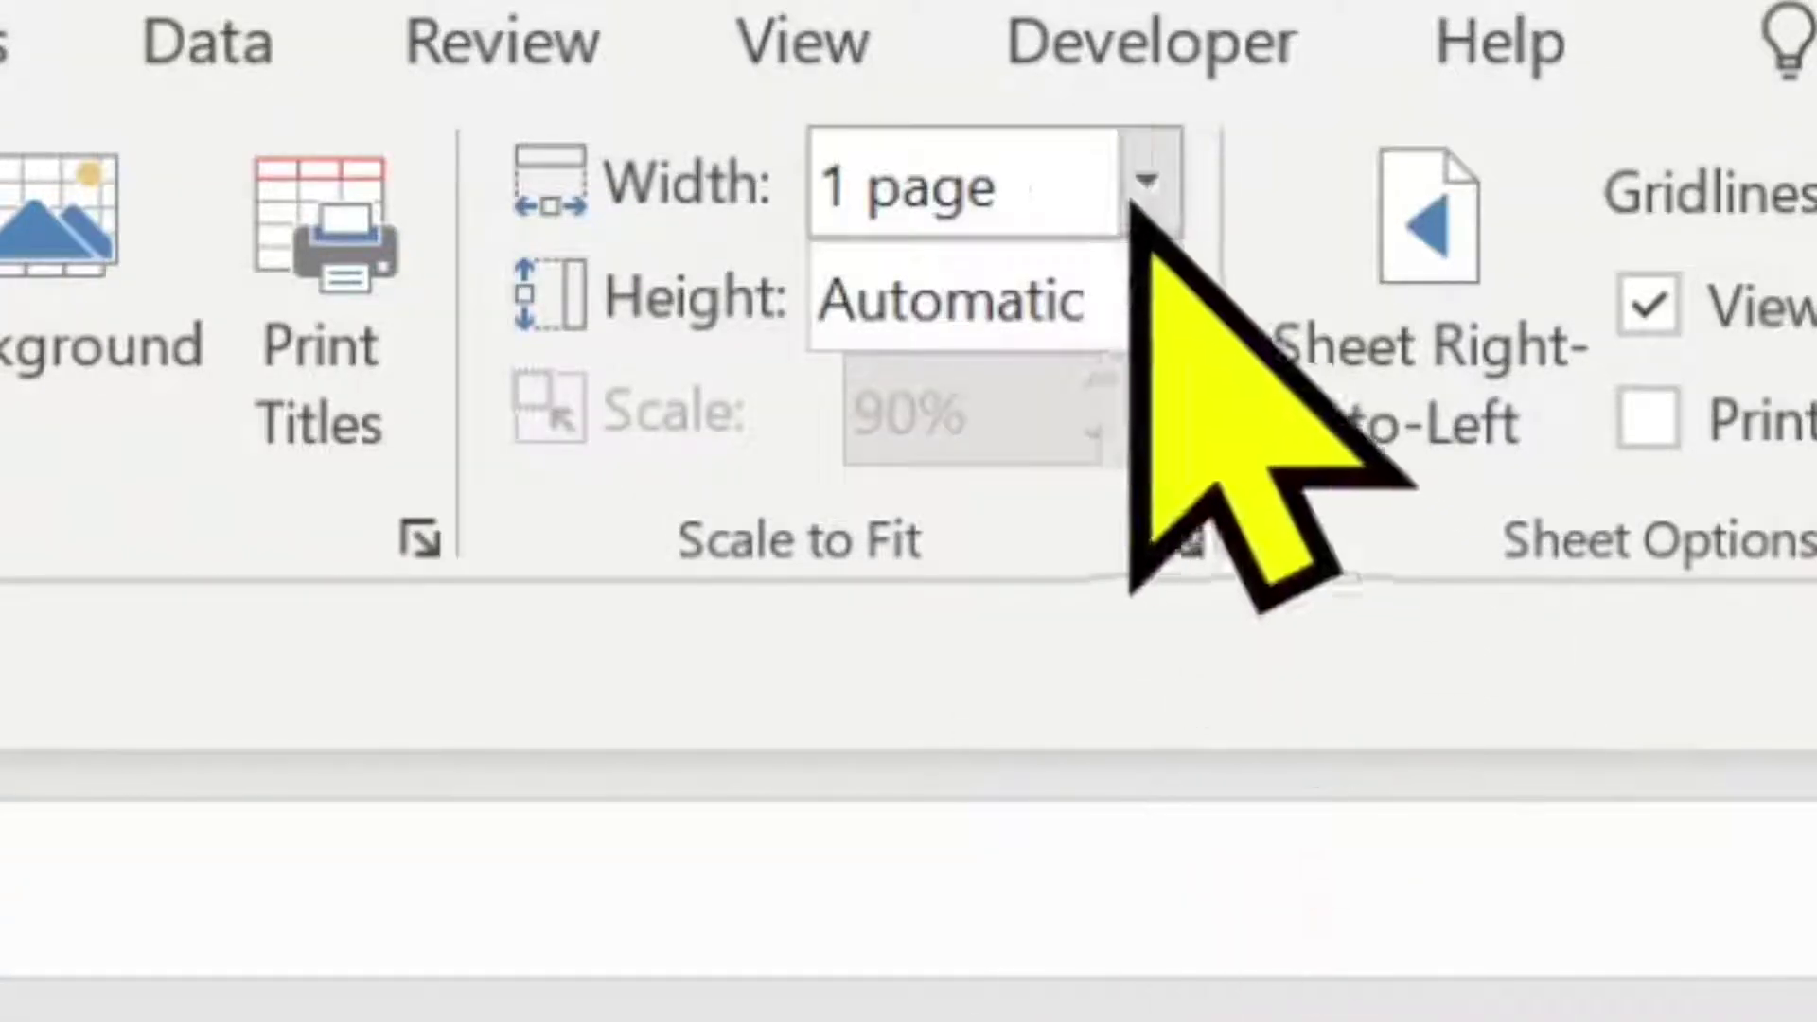
# Set the Scale to Fit width back to Automatic and check the print preview
pyautogui.click(1147, 180)
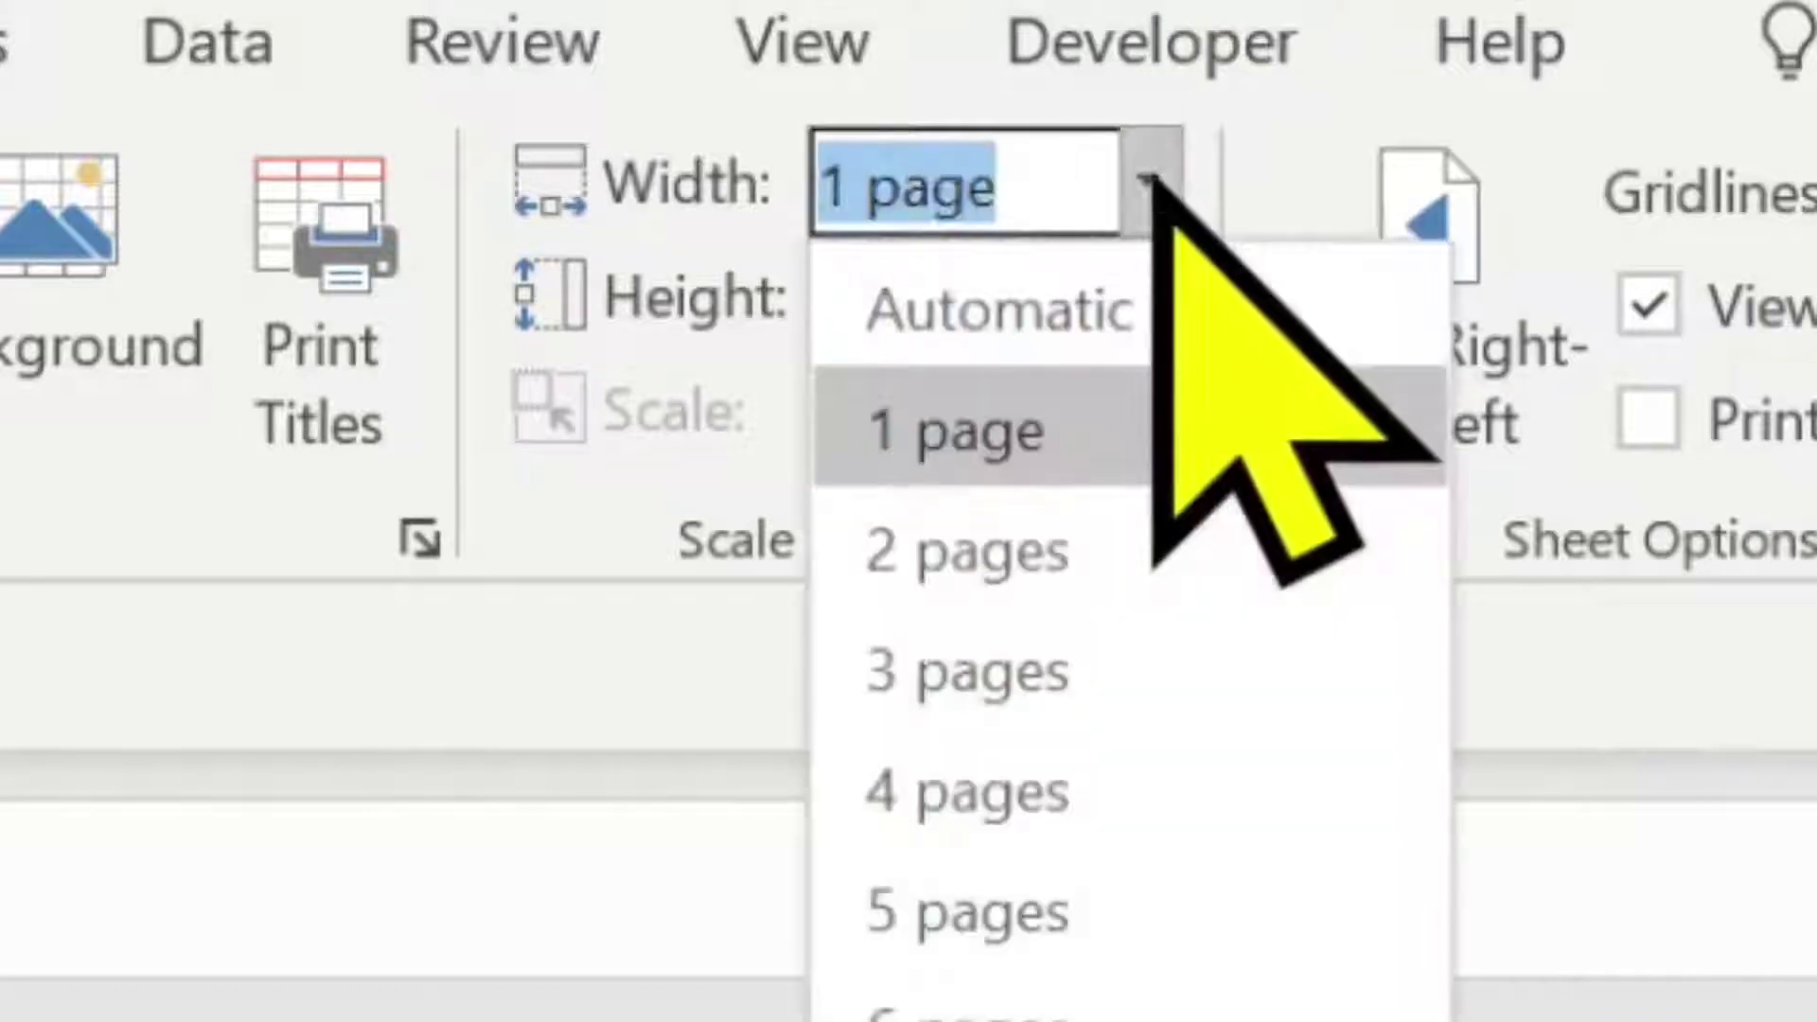
pyautogui.hotkey('ctrl', 'F2')
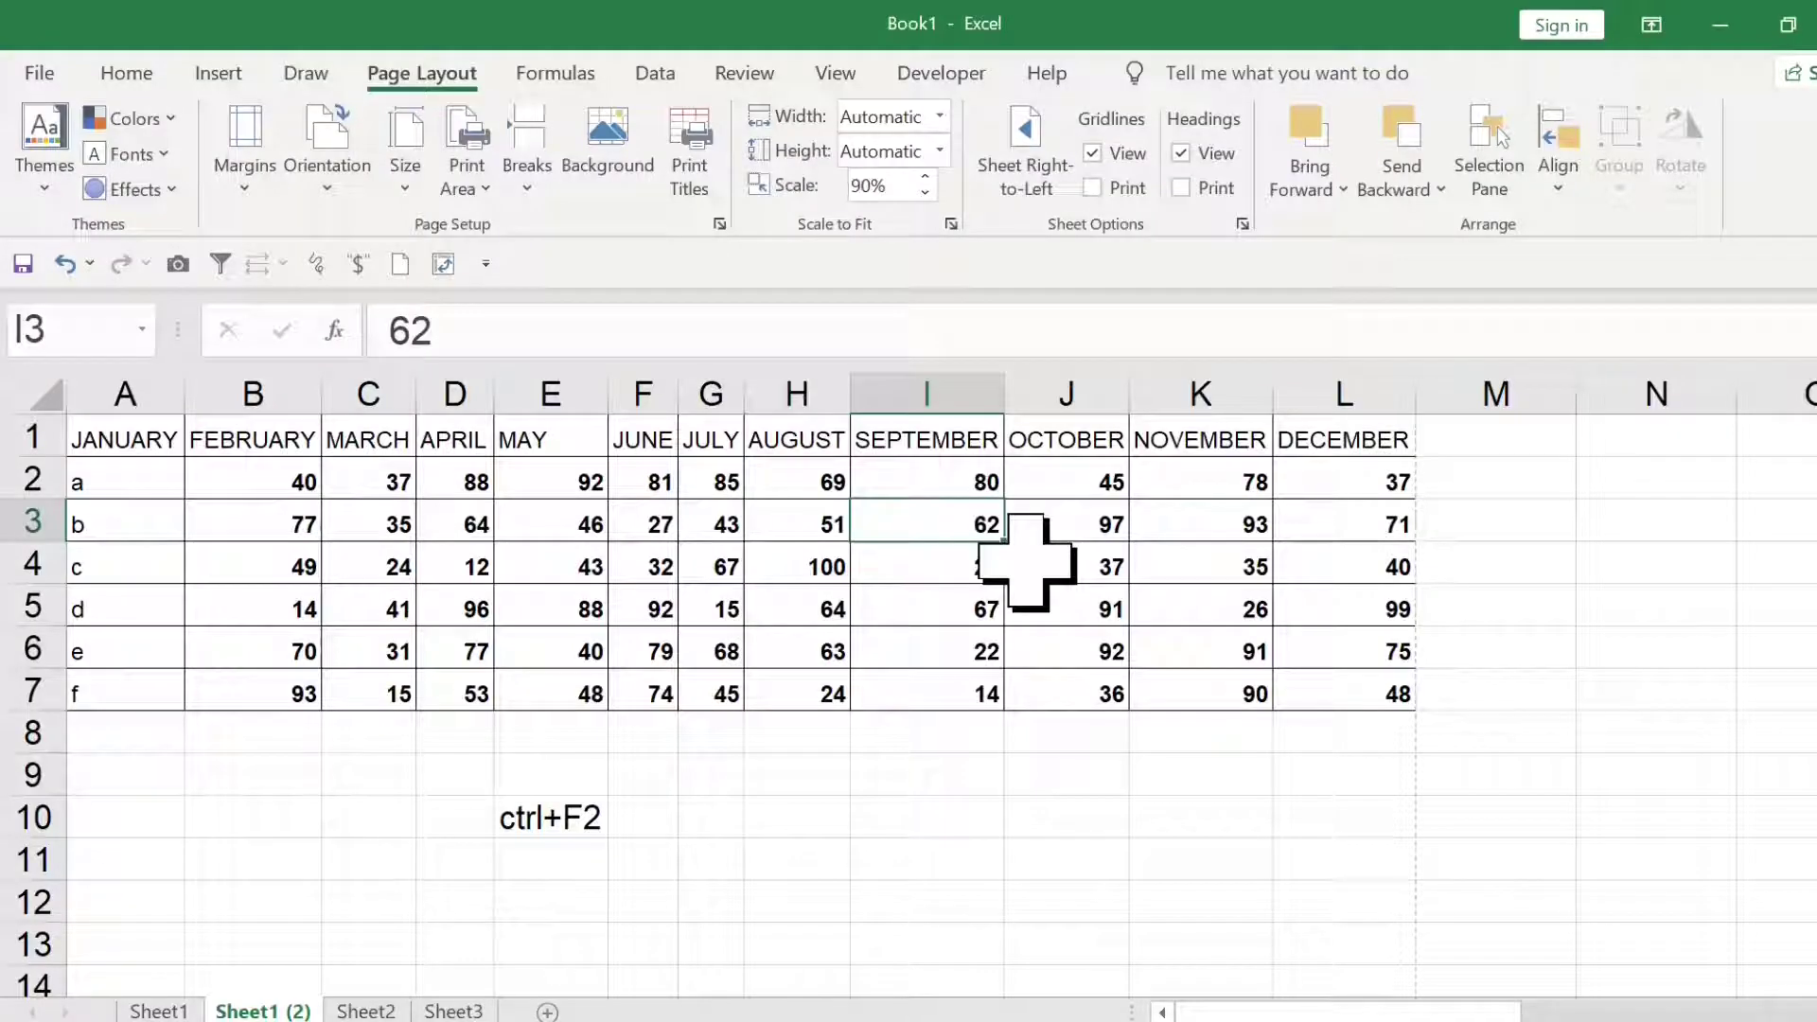
pyautogui.hotkey('ctrl', 'F2')
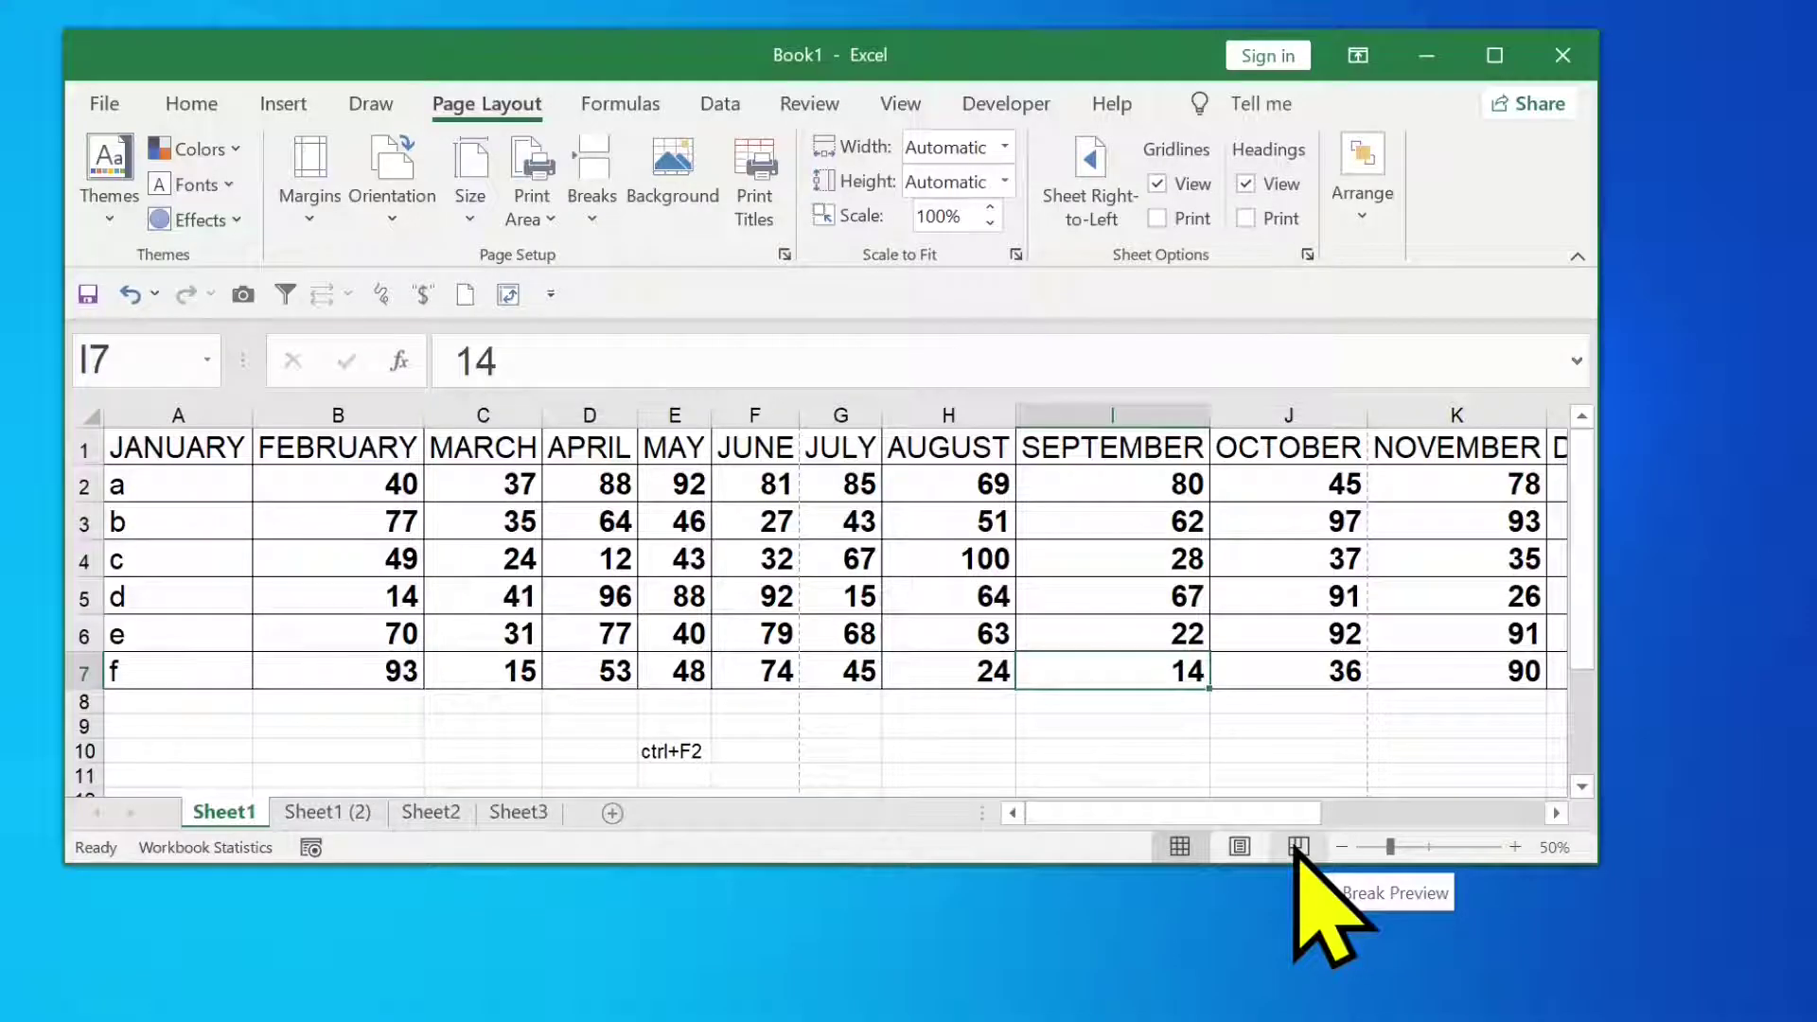
# Switch Sheet1 to Page Break Preview, maximize the window, and examine each page area
pyautogui.click(1297, 847)
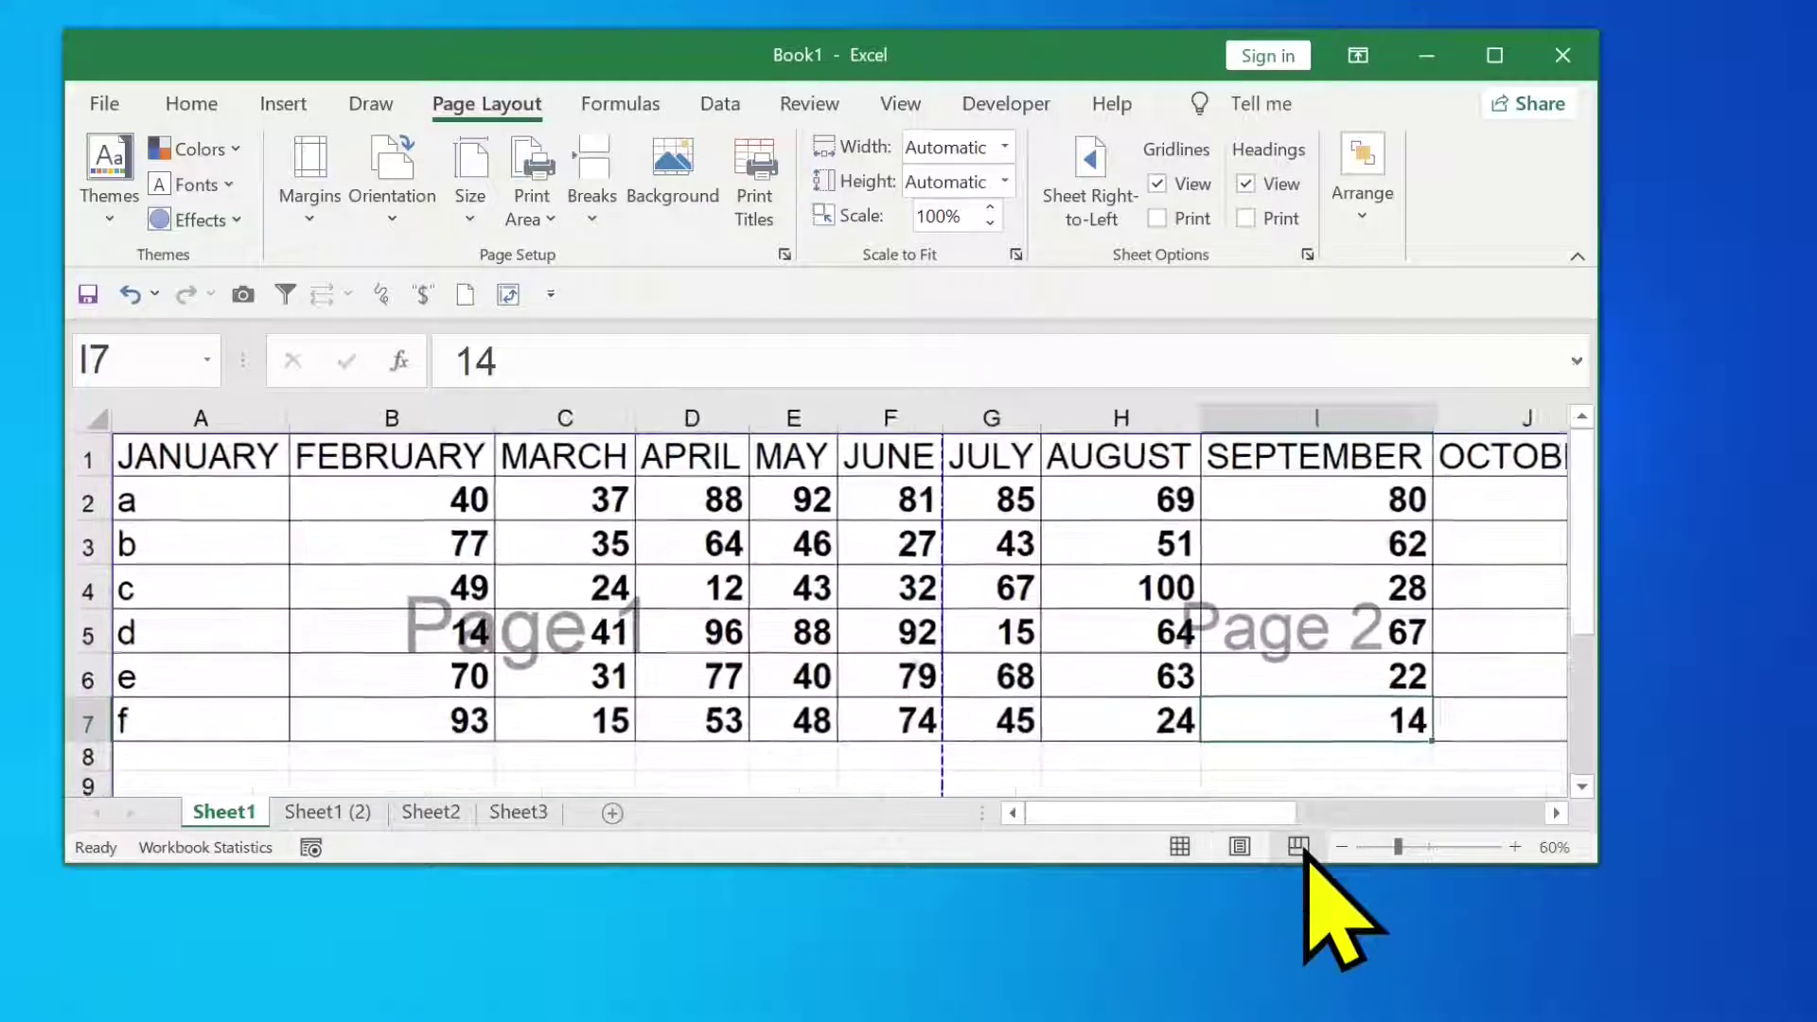
pyautogui.click(1494, 55)
pyautogui.click(492, 592)
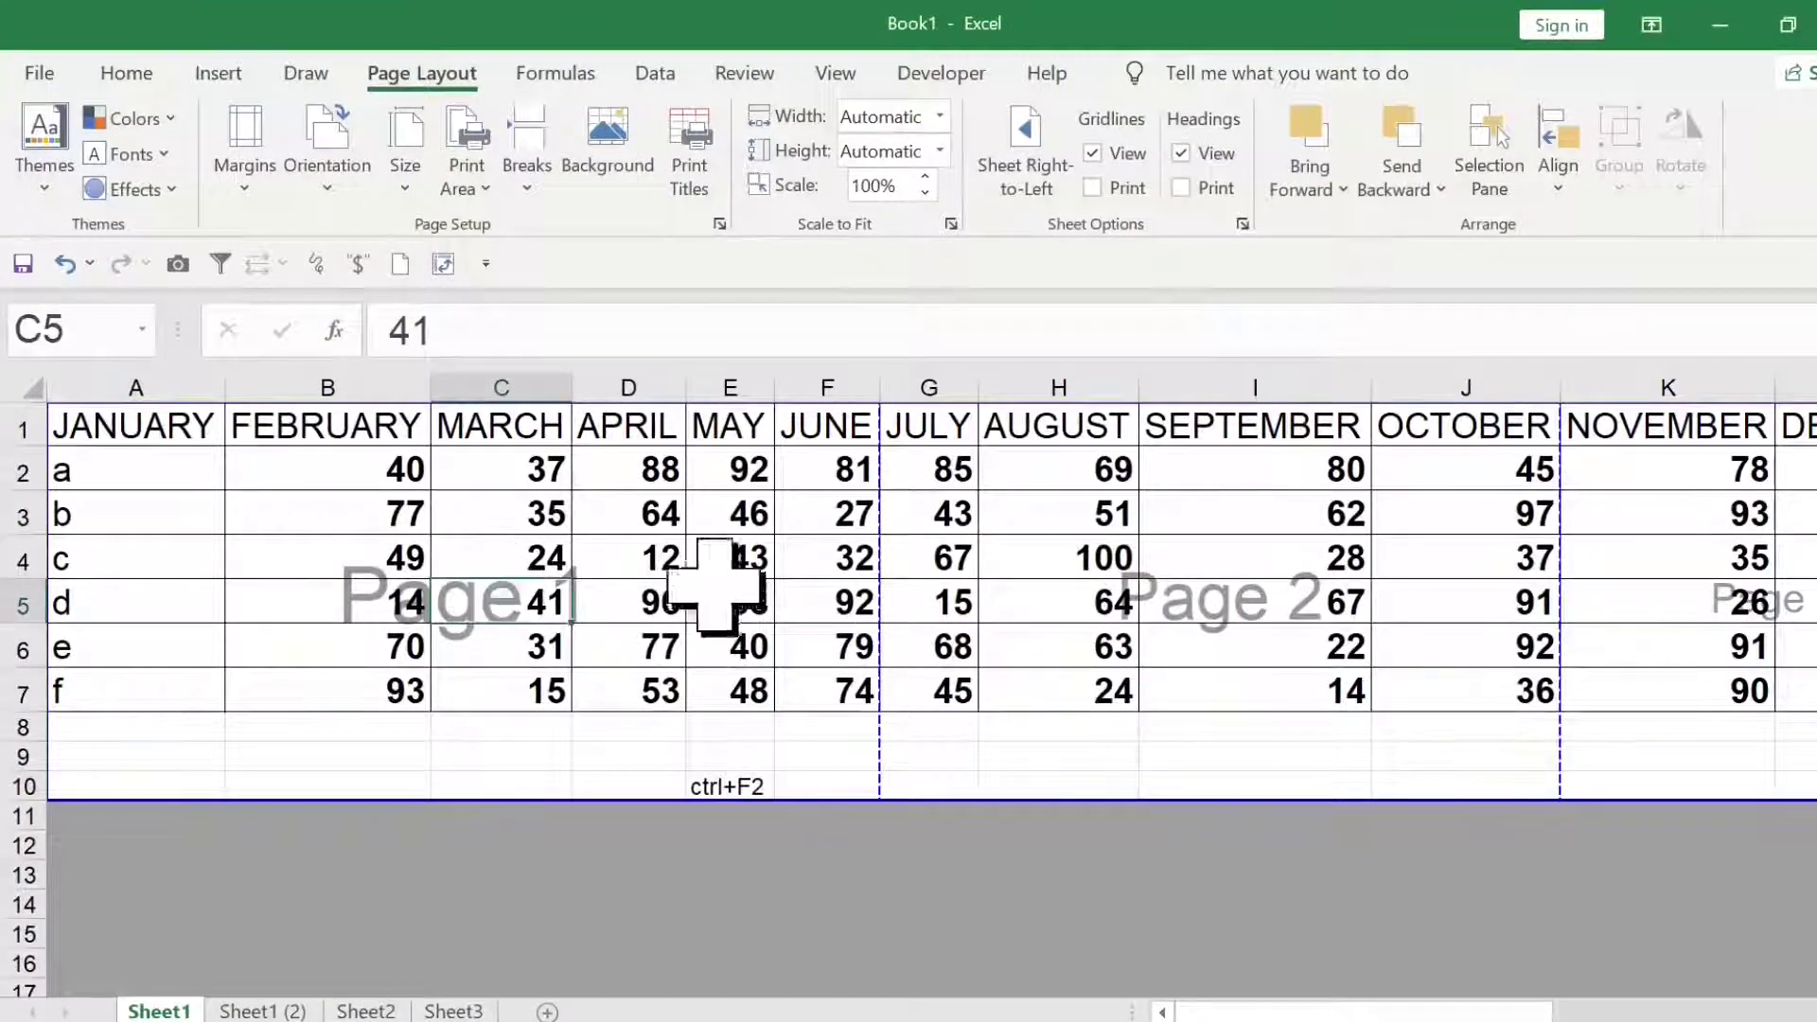
pyautogui.click(1297, 568)
pyautogui.click(1751, 594)
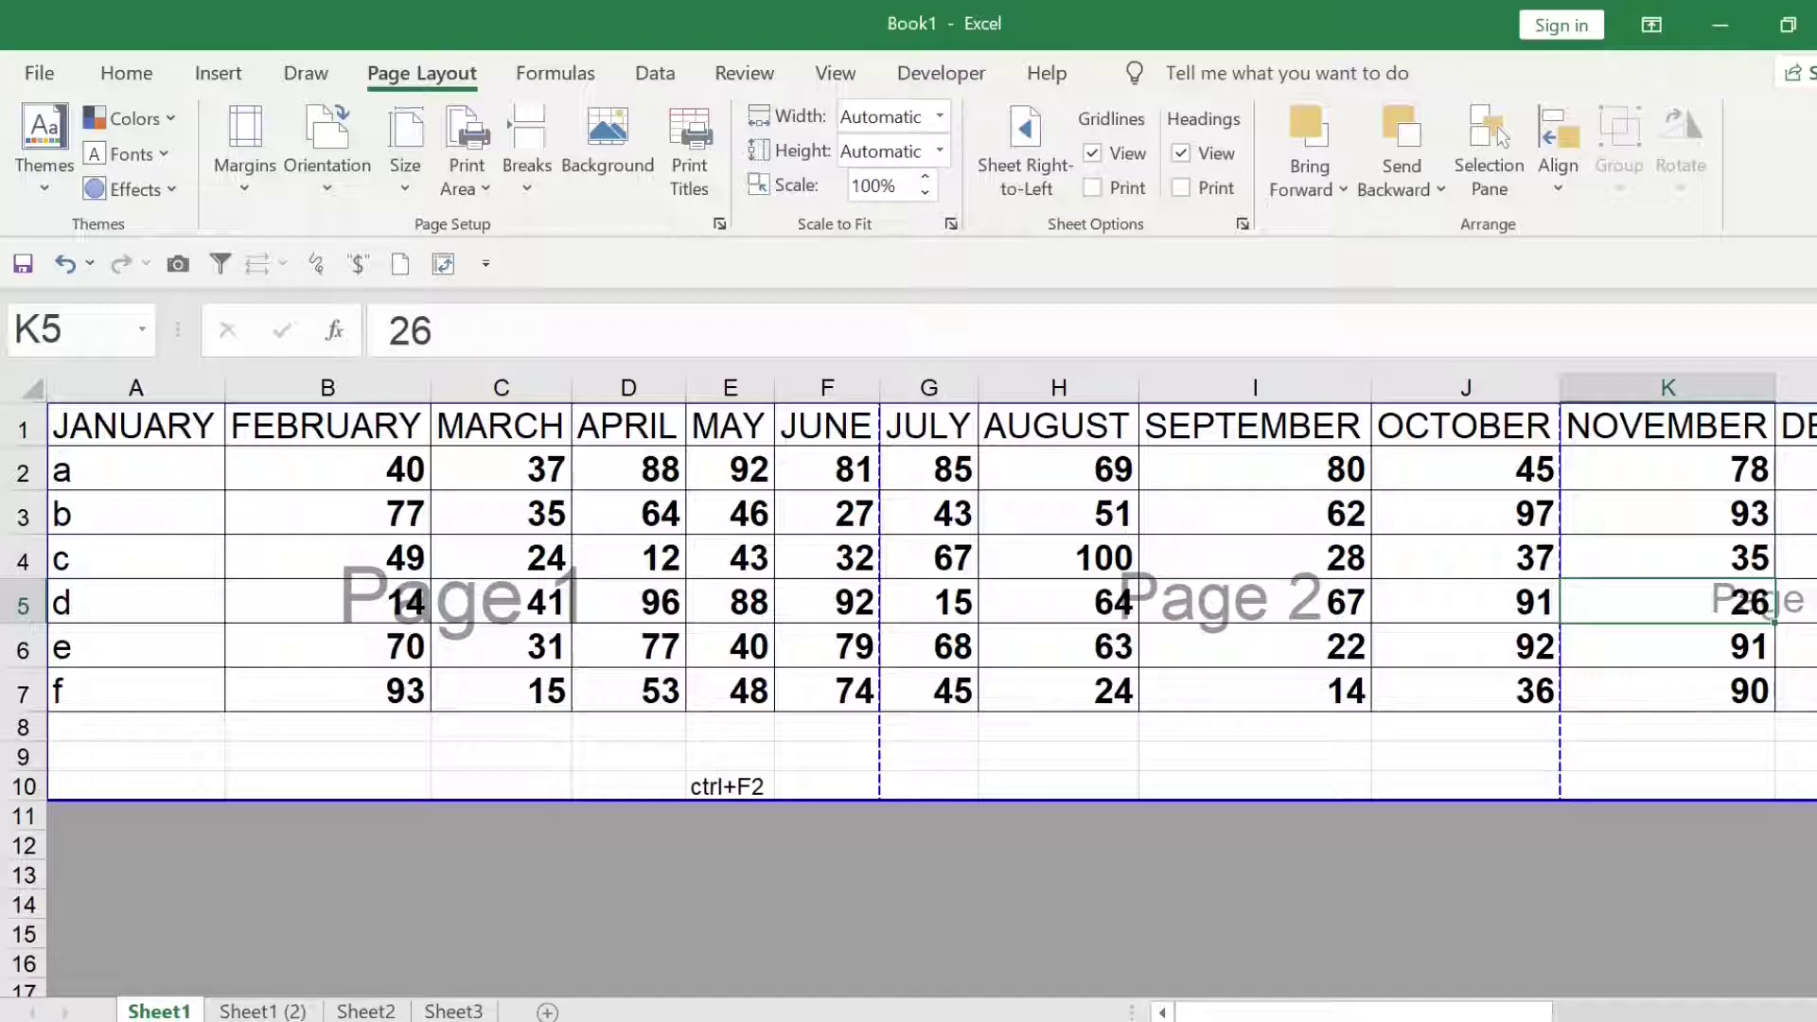
# Move Sheet1's vertical page breaks past the December column, check the print preview, and return to the worksheet
pyautogui.click(1699, 1015)
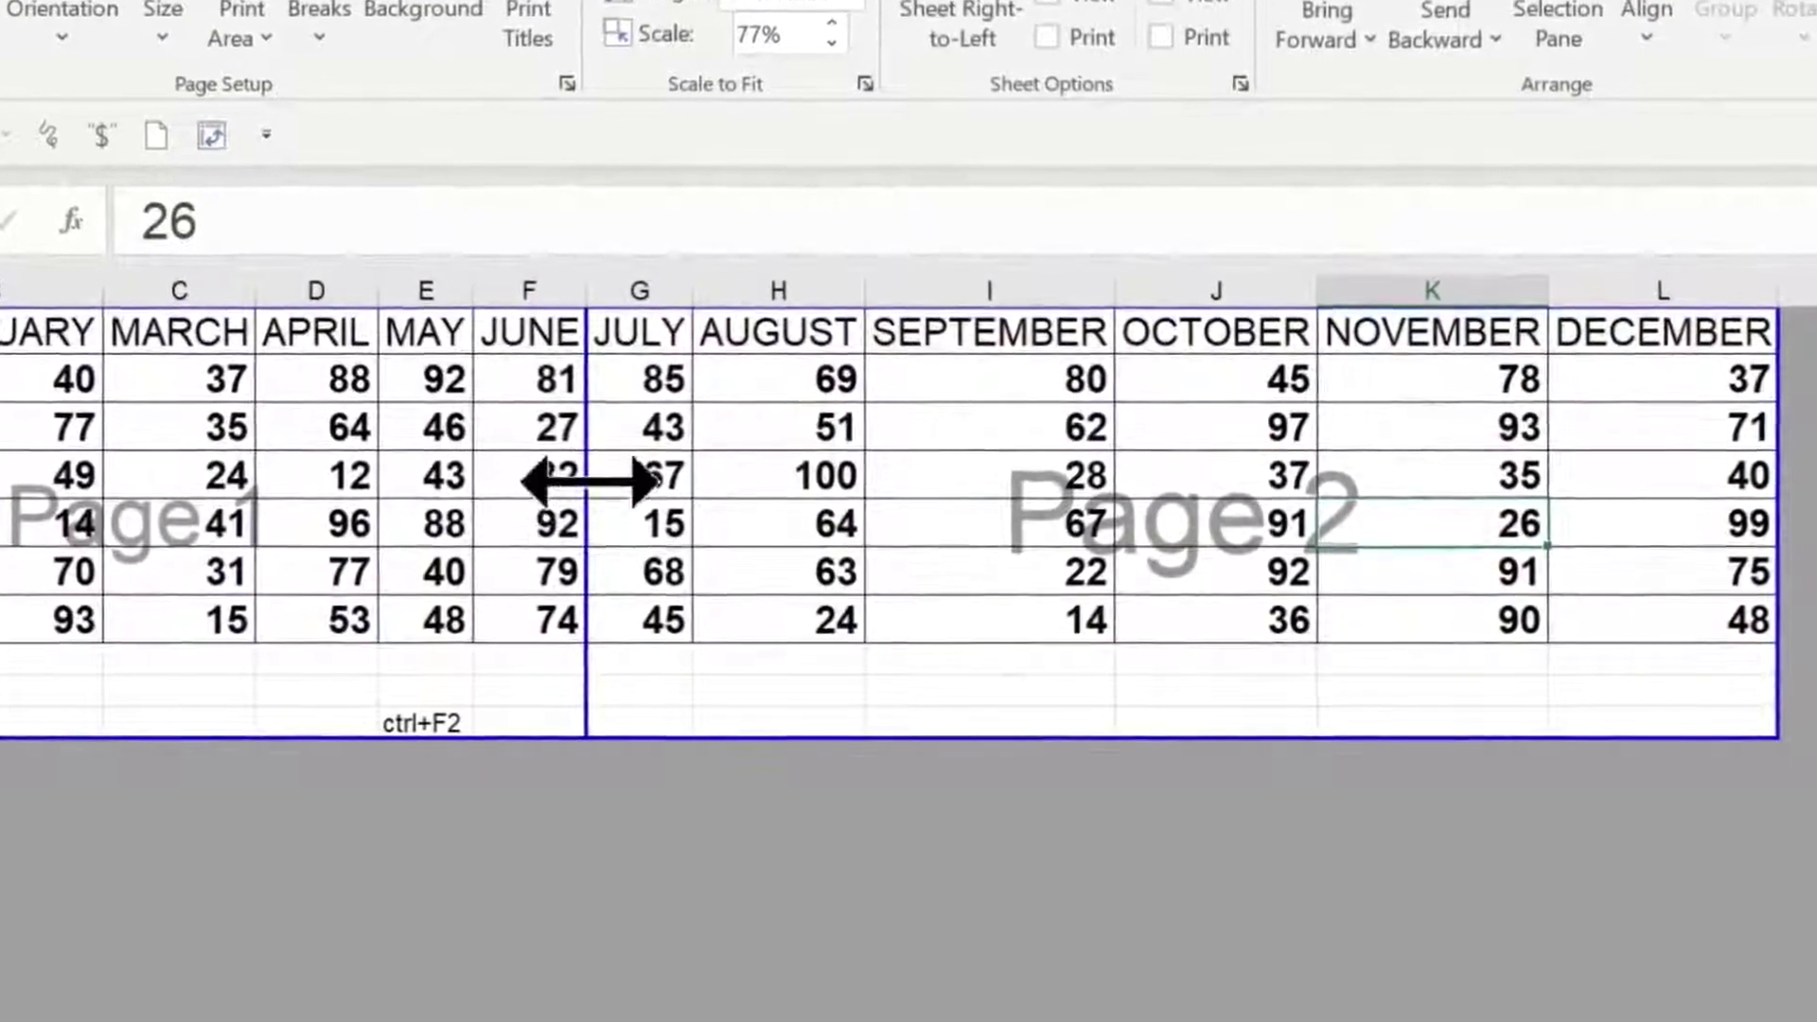
pyautogui.moveTo(593, 483); pyautogui.dragTo(1784, 481)
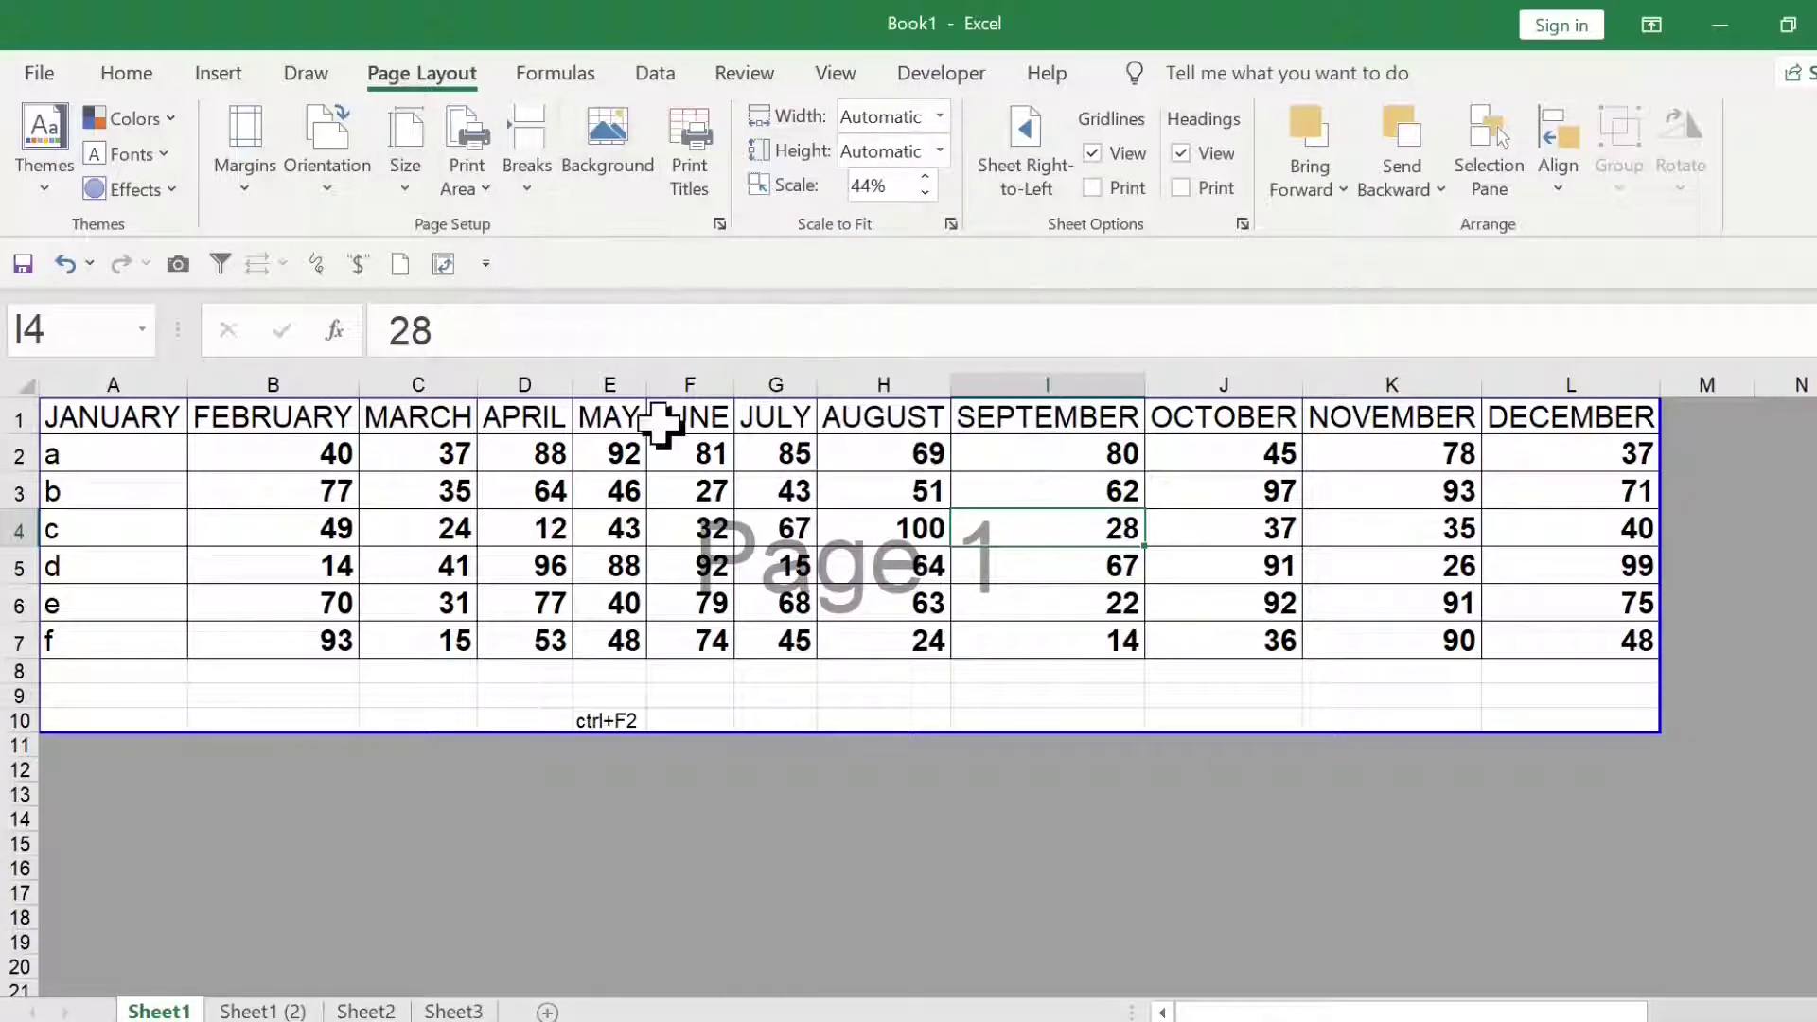
pyautogui.hotkey('ctrl', 'F2')
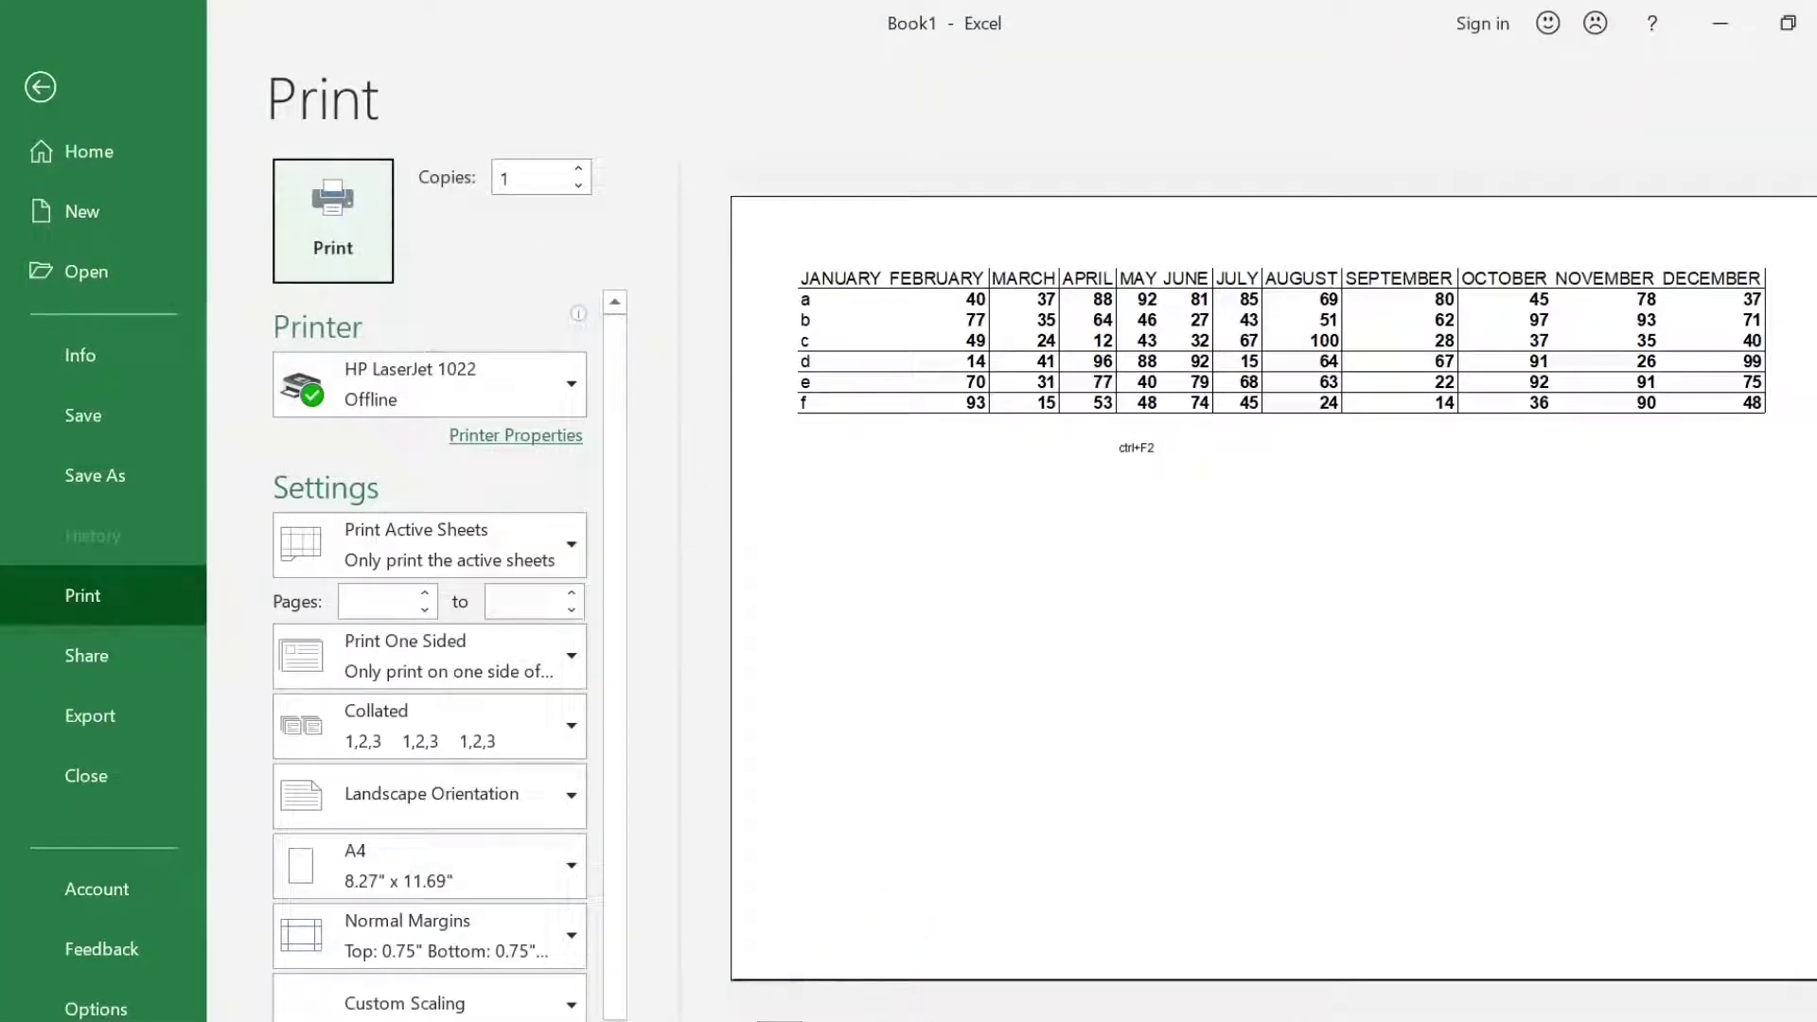
pyautogui.click(1343, 237)
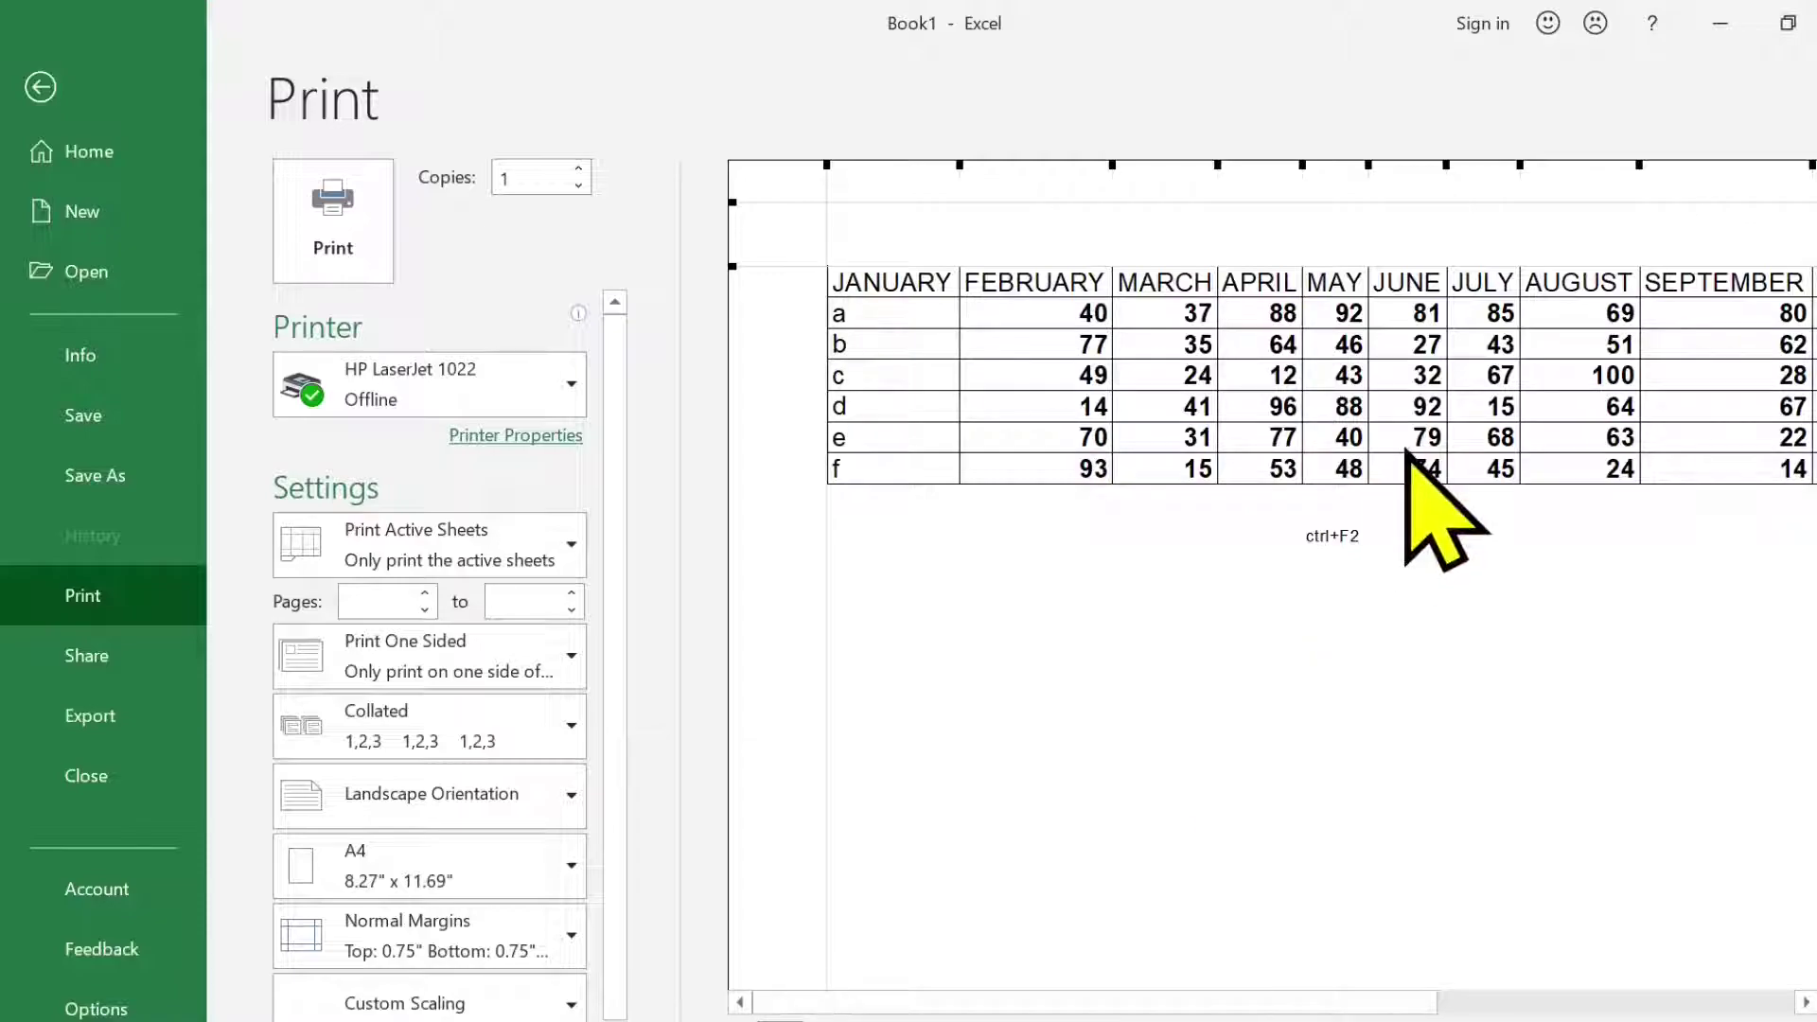
pyautogui.hotkey('ctrl', 'F2')
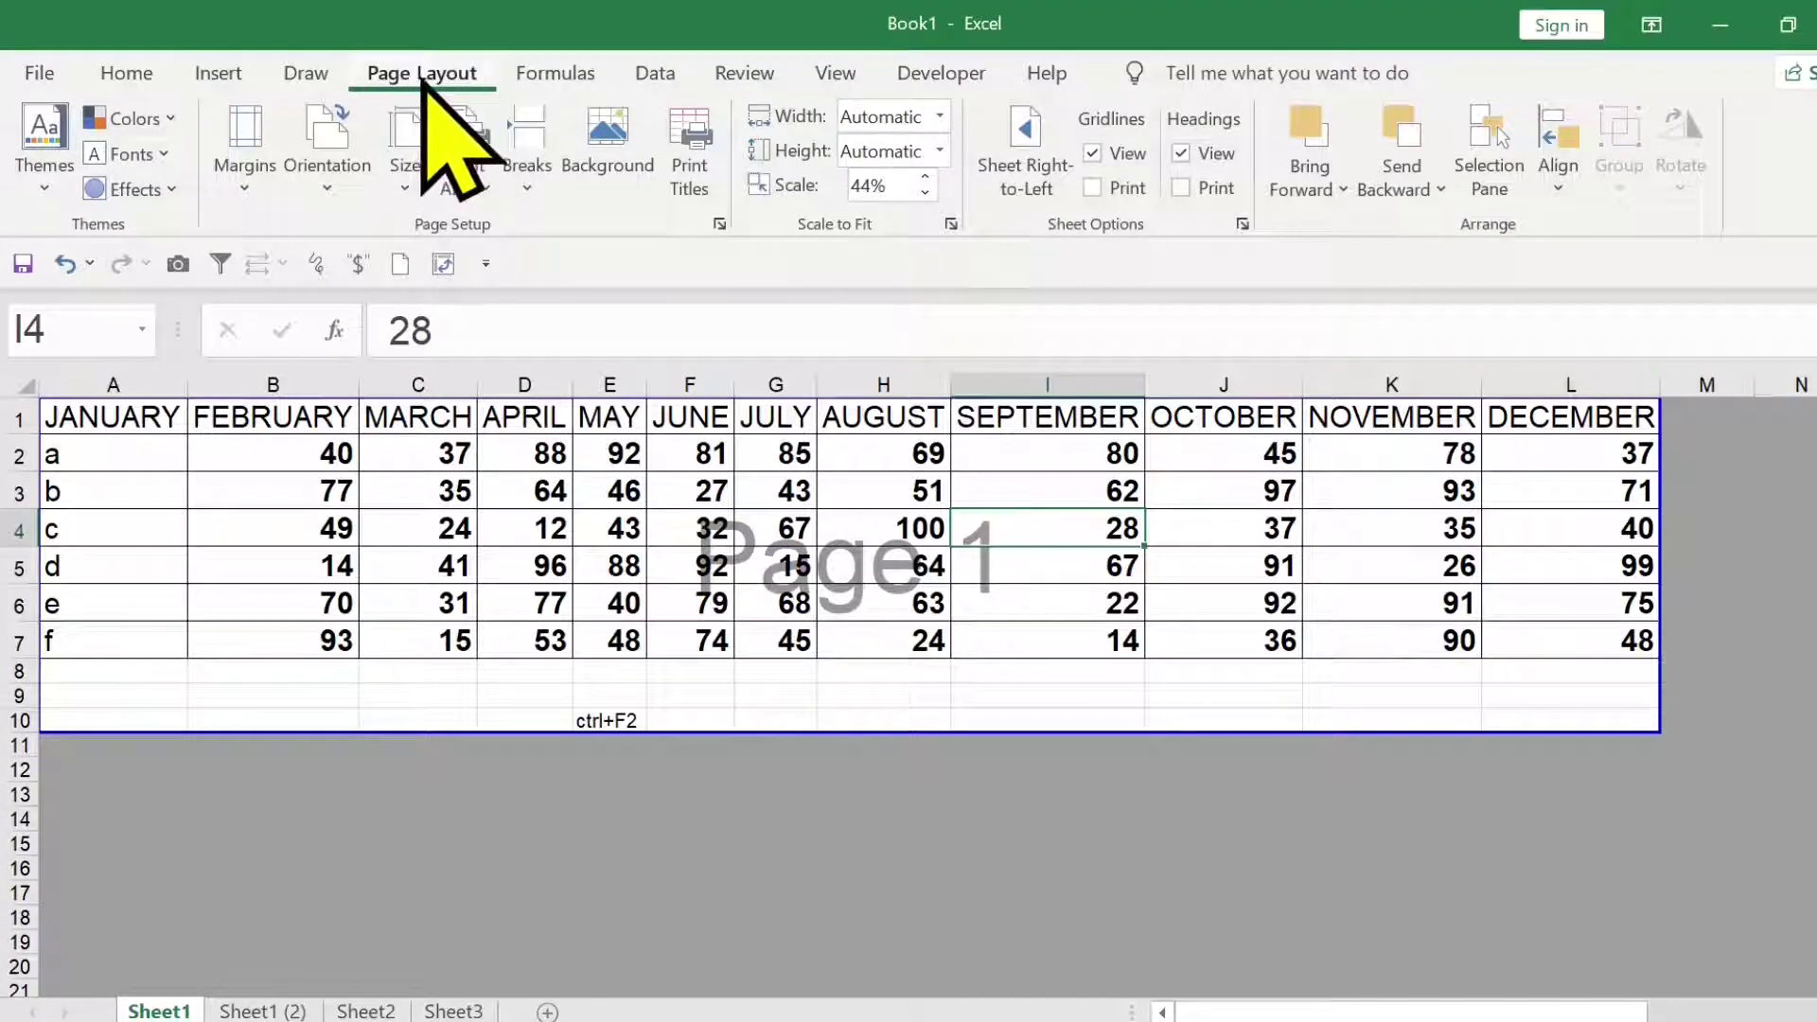
pyautogui.click(942, 114)
pyautogui.click(942, 114)
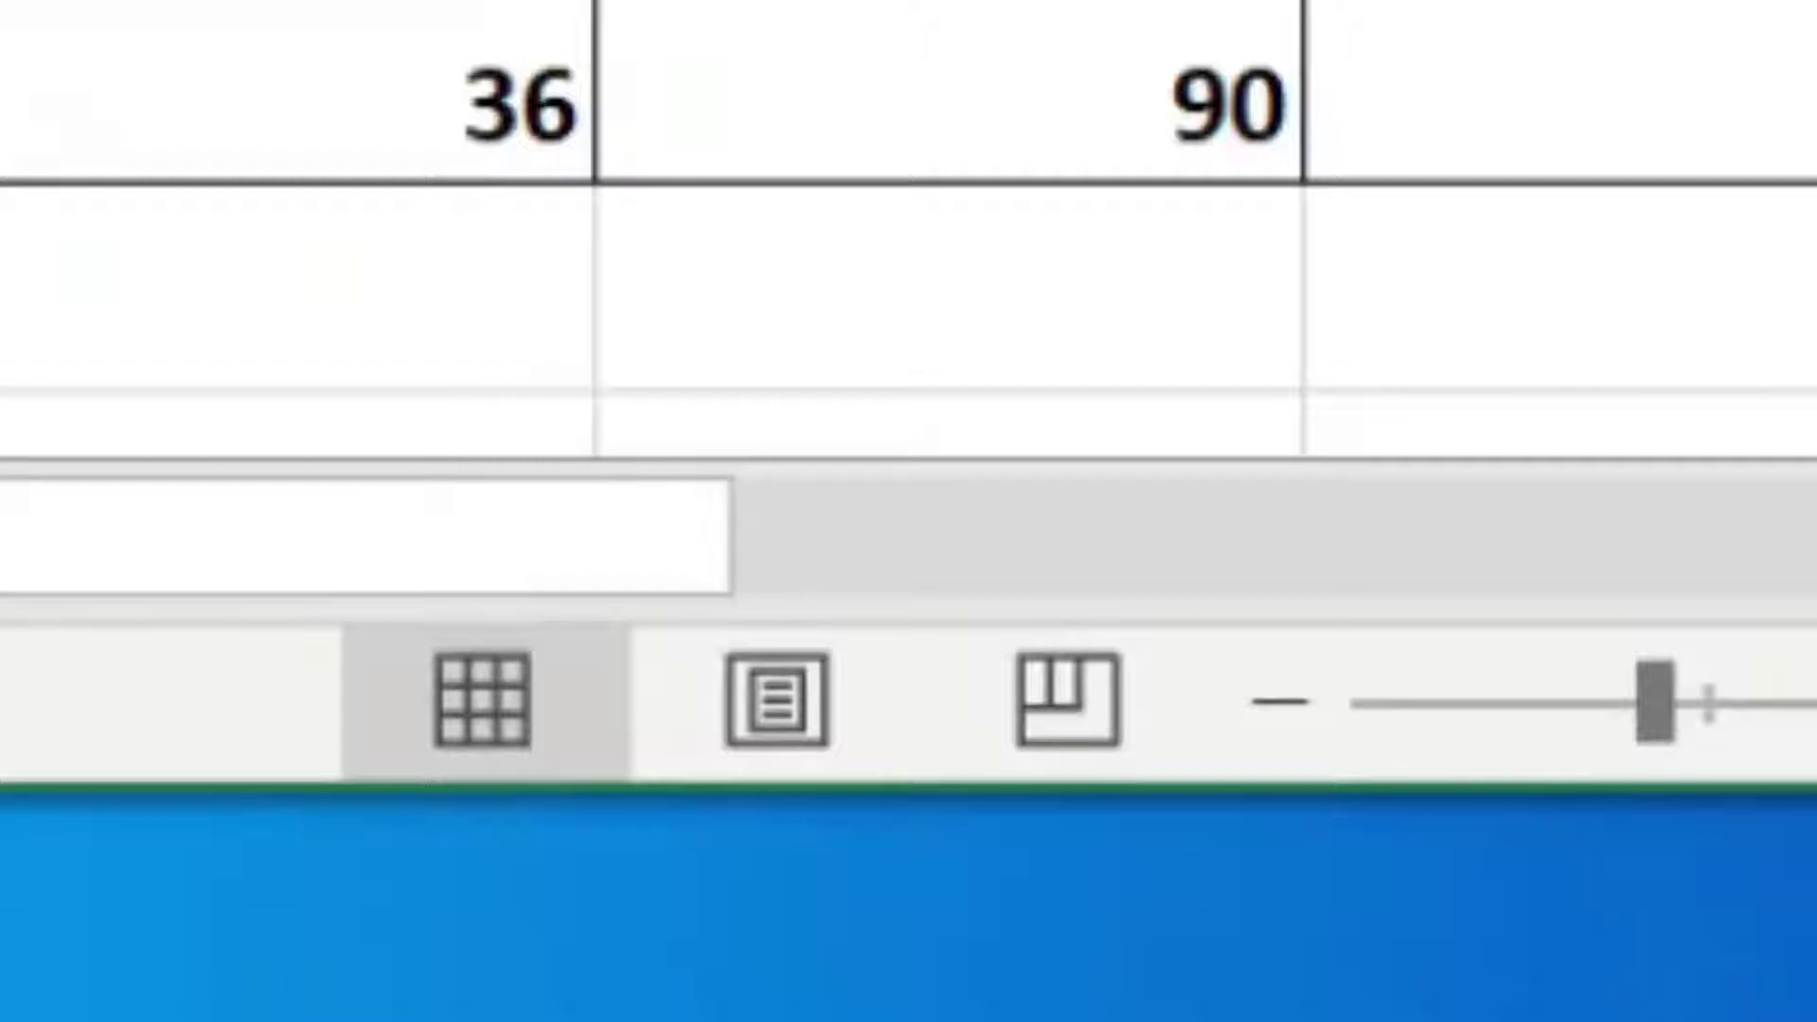
# In Page Break Preview of Sheet1 (2), move the break after November past the December column and check the print preview
pyautogui.click(1069, 702)
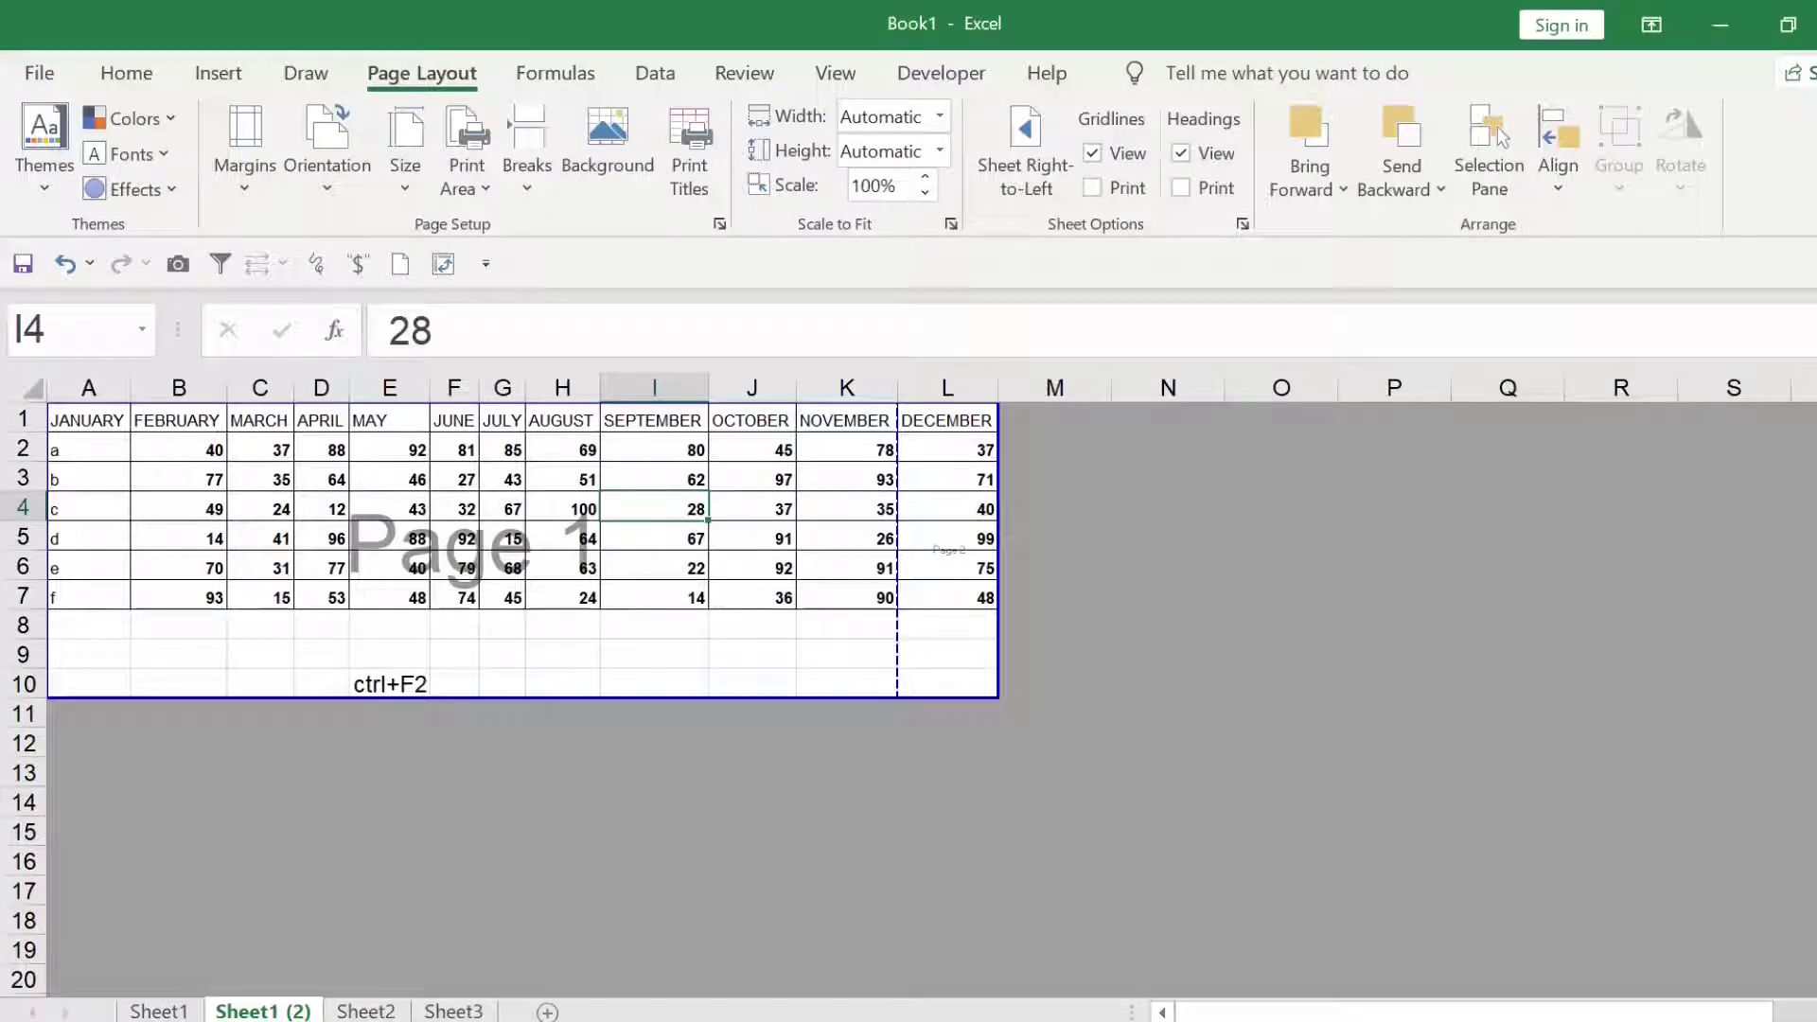
pyautogui.scroll(2, 653, 530)
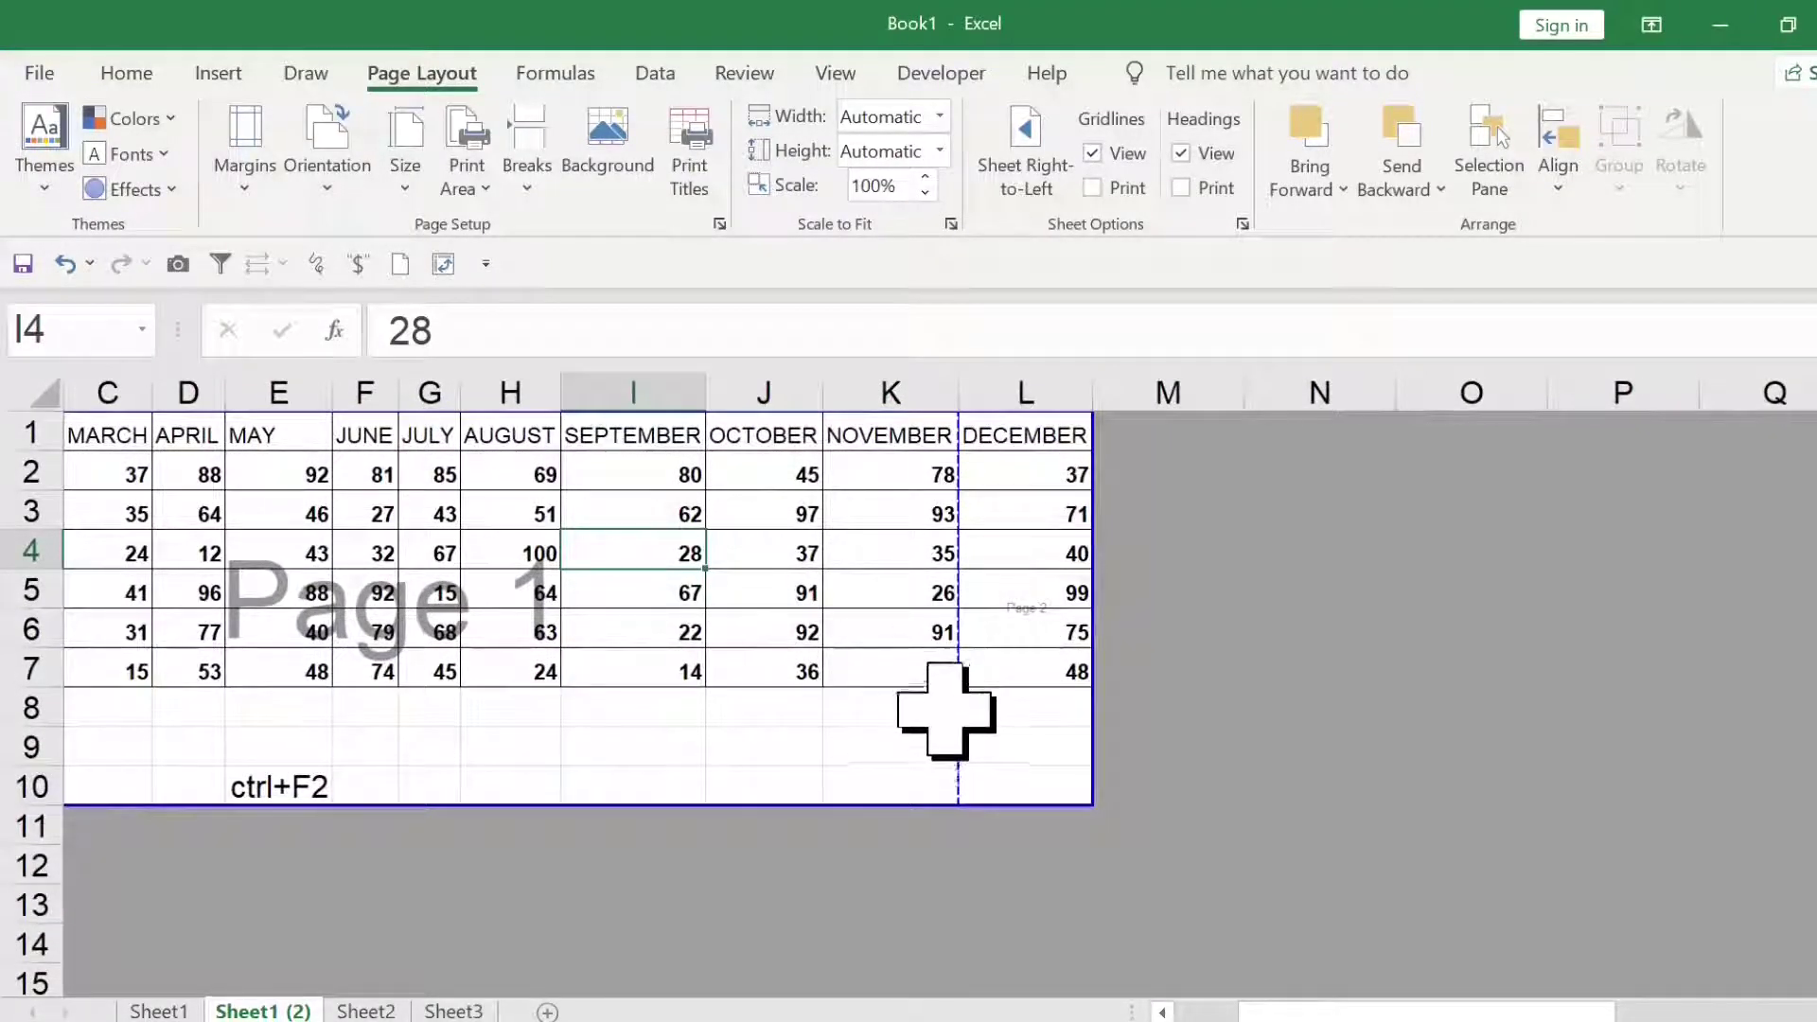
pyautogui.click(1036, 591)
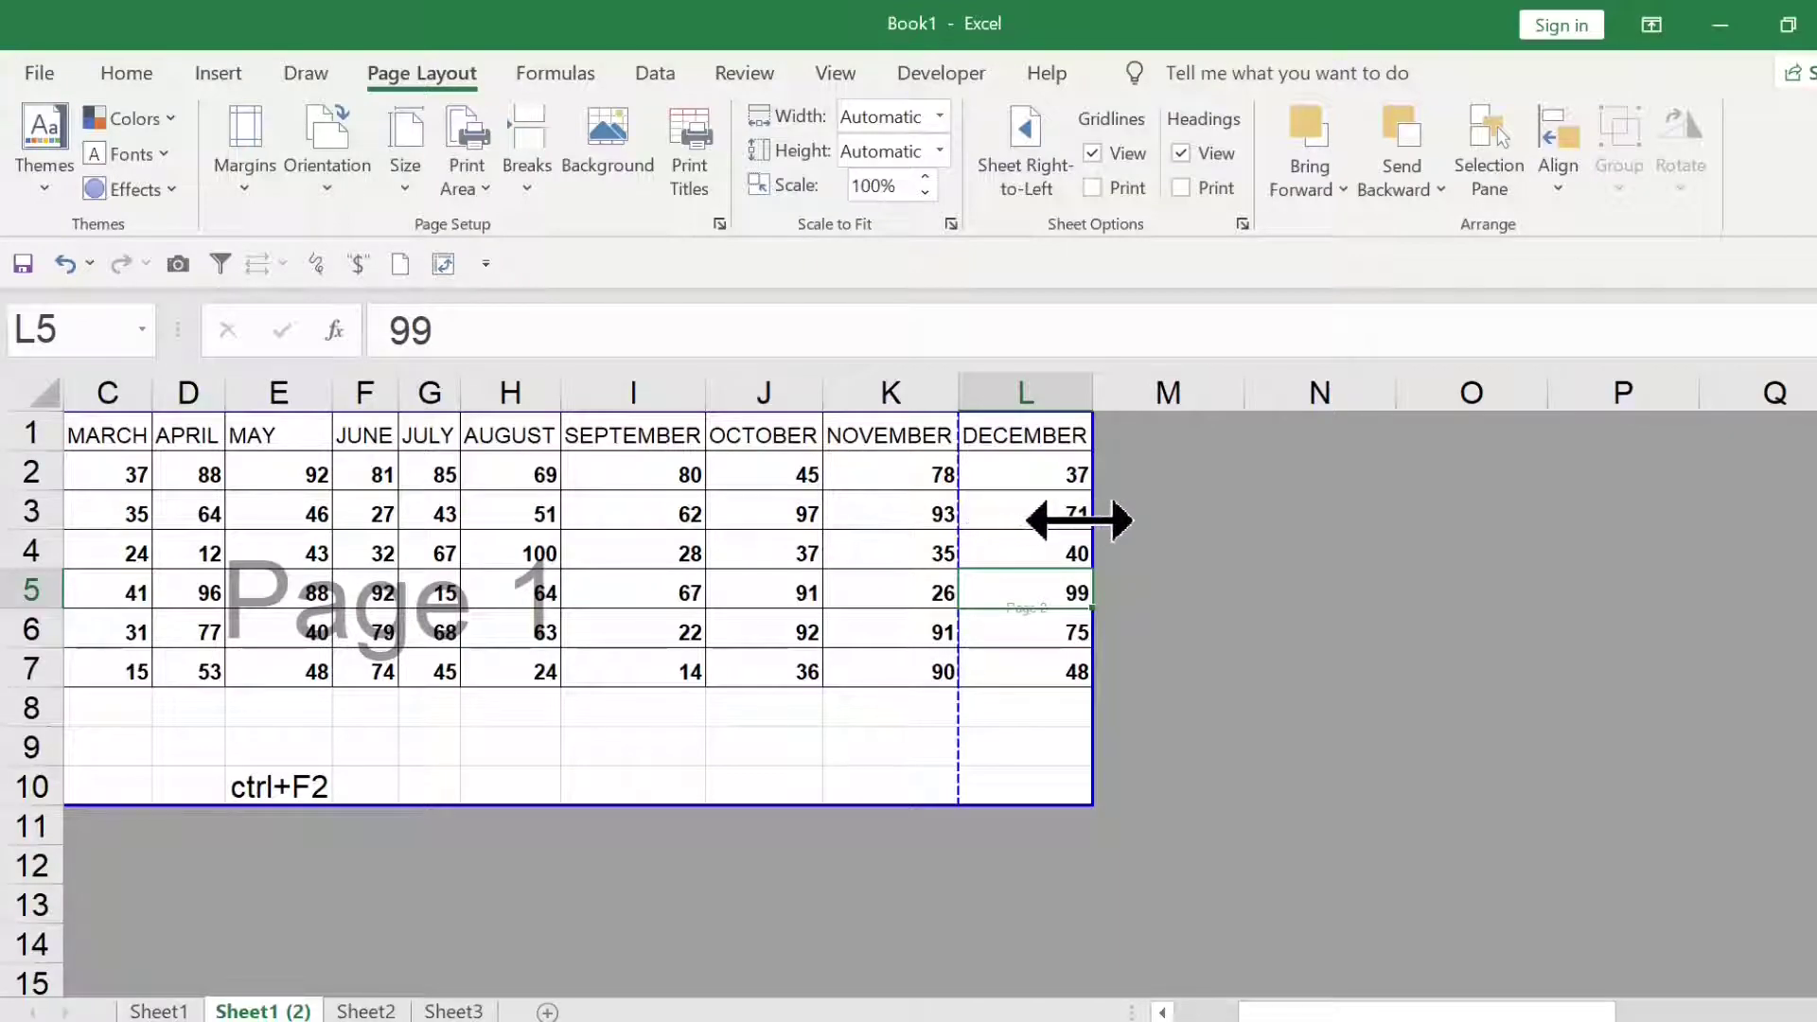
pyautogui.moveTo(1122, 522); pyautogui.dragTo(1121, 523)
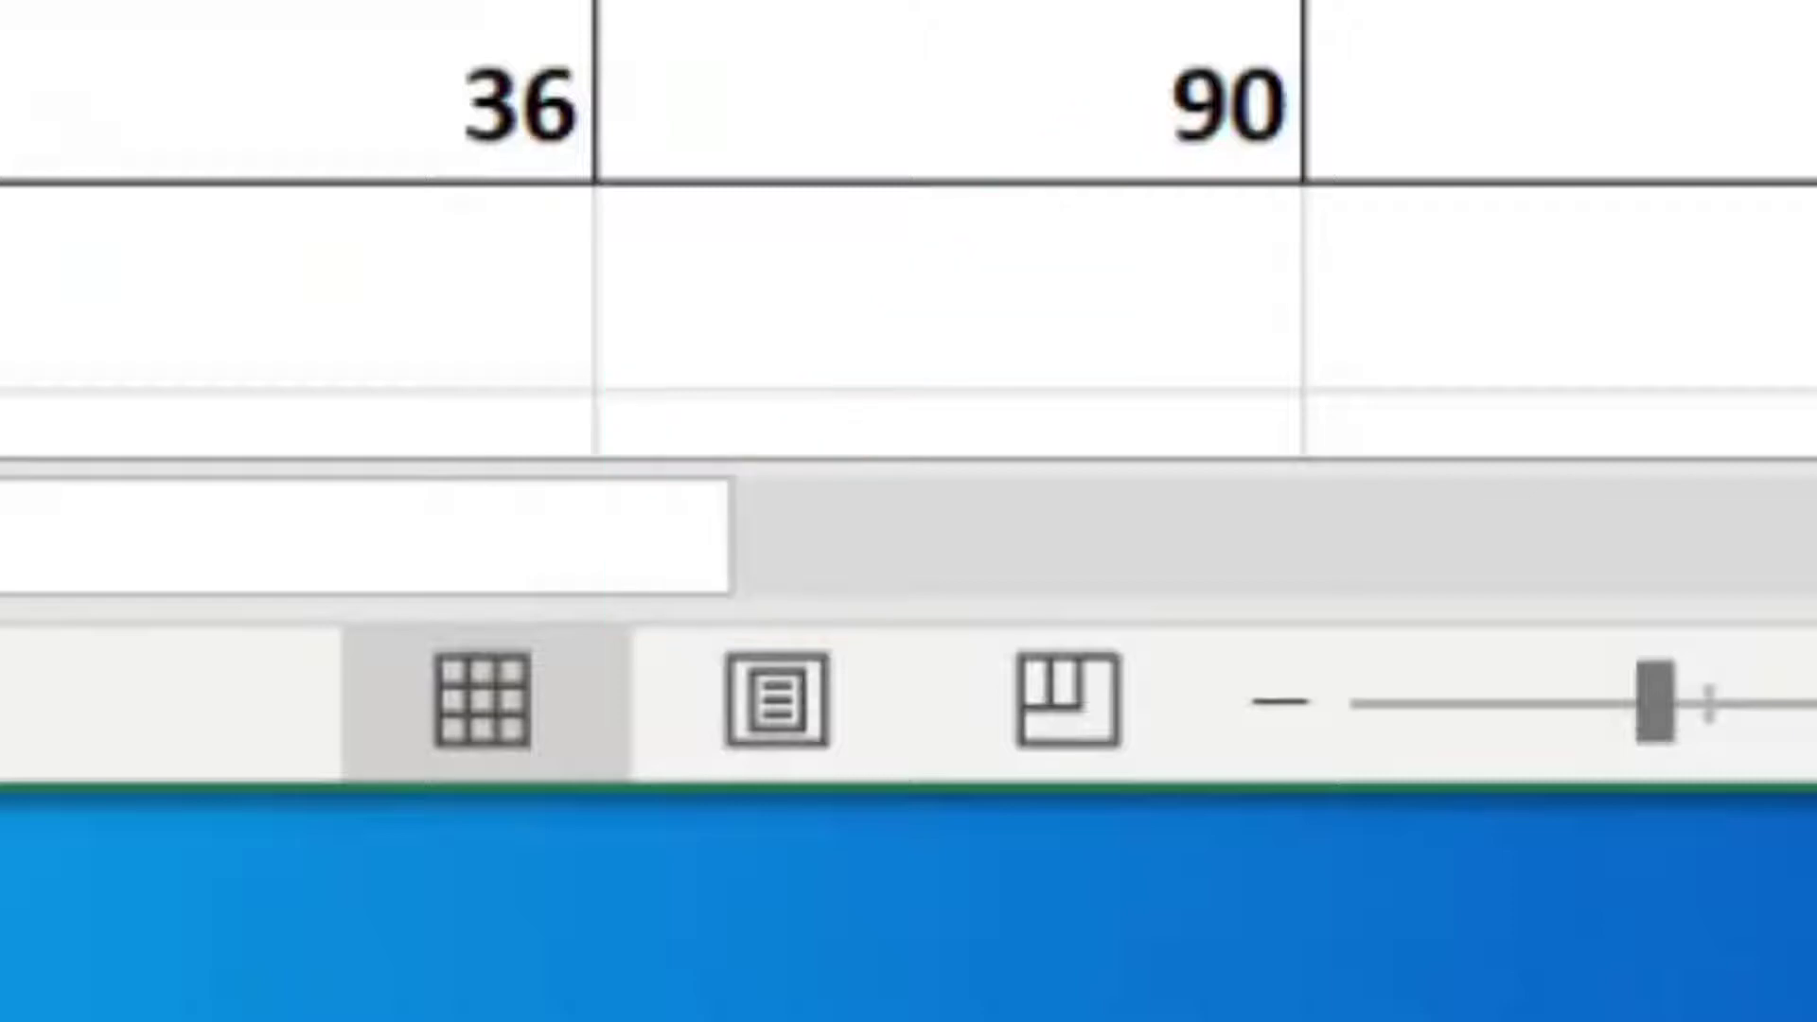
pyautogui.hotkey('ctrl', 'p')
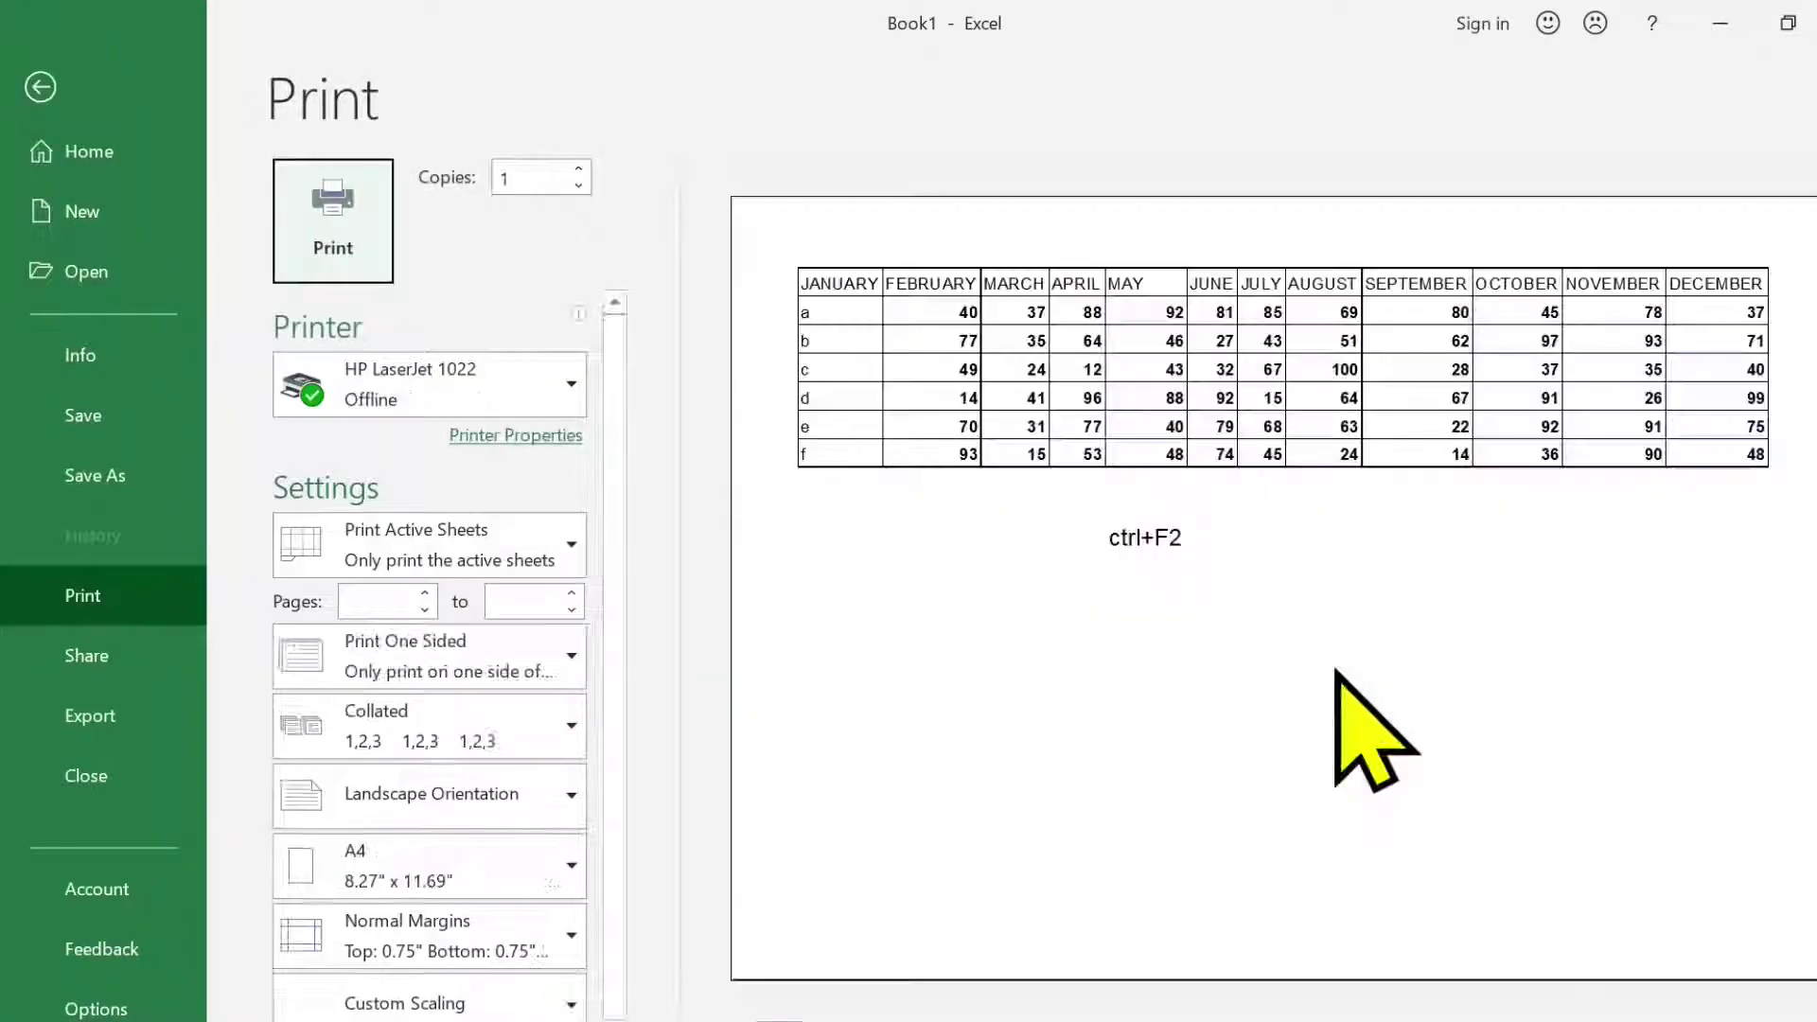